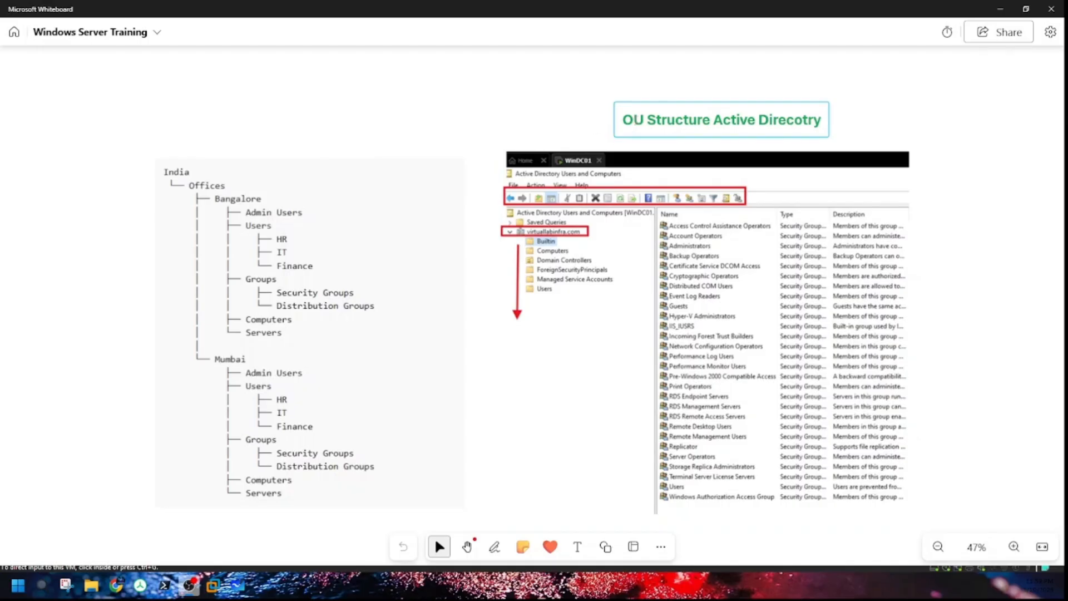
Step: Append '?' to the 'OU Structure Active Direcotry' title and widen its box so it fits on one line
left_click(770, 120)
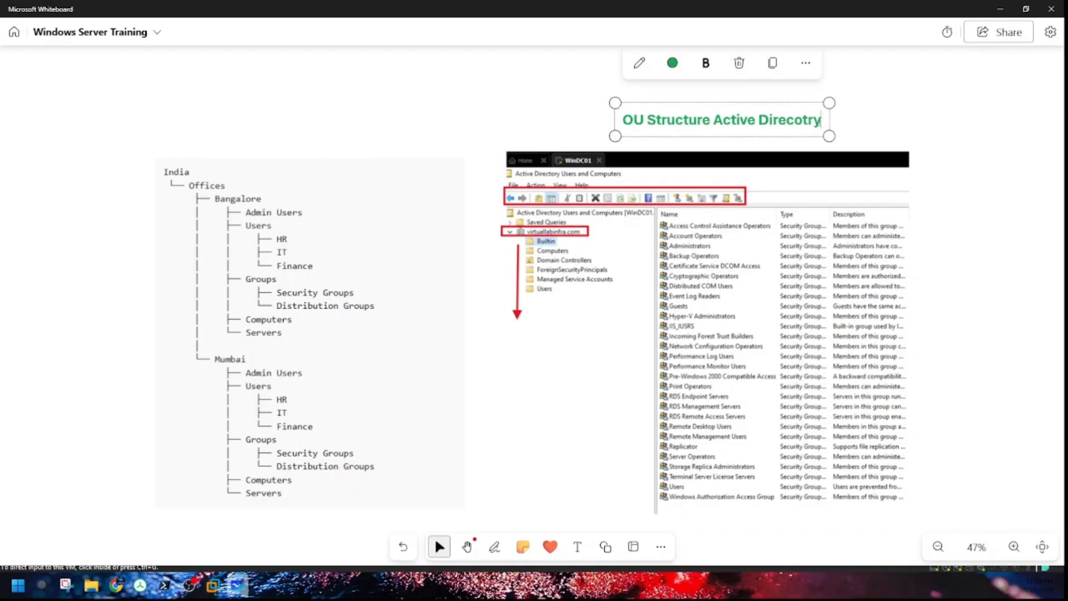
key("Return")
type("?")
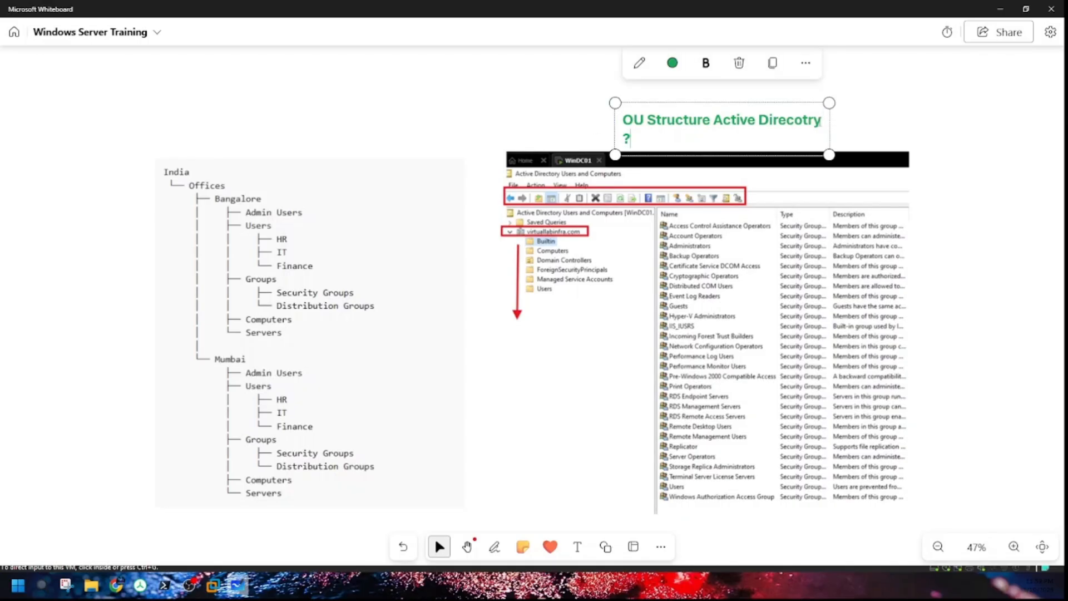
left_click_drag(829, 125, 873, 111)
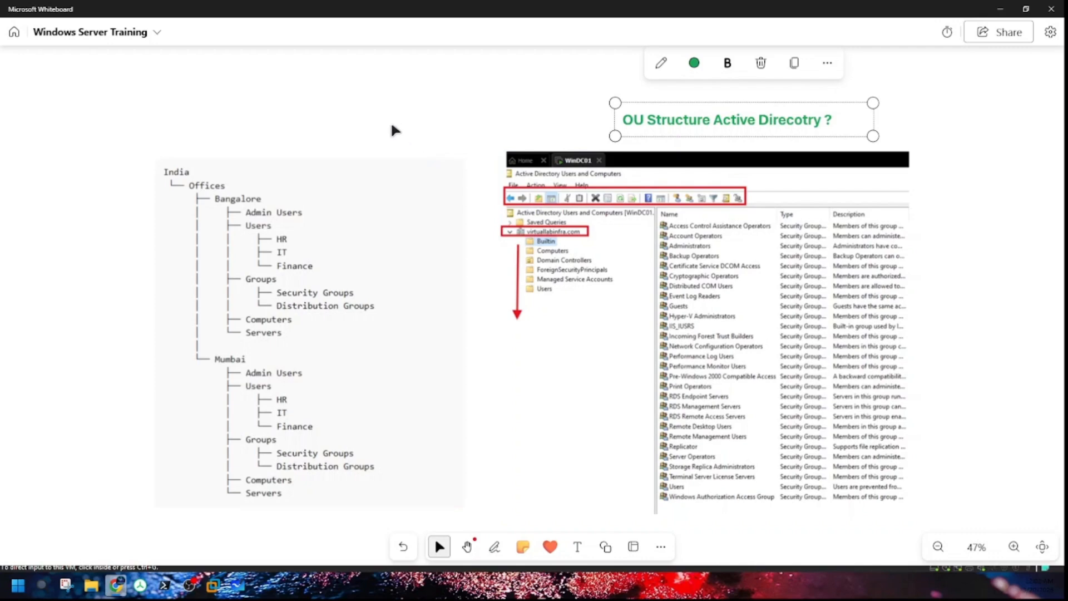
left_click(269, 182)
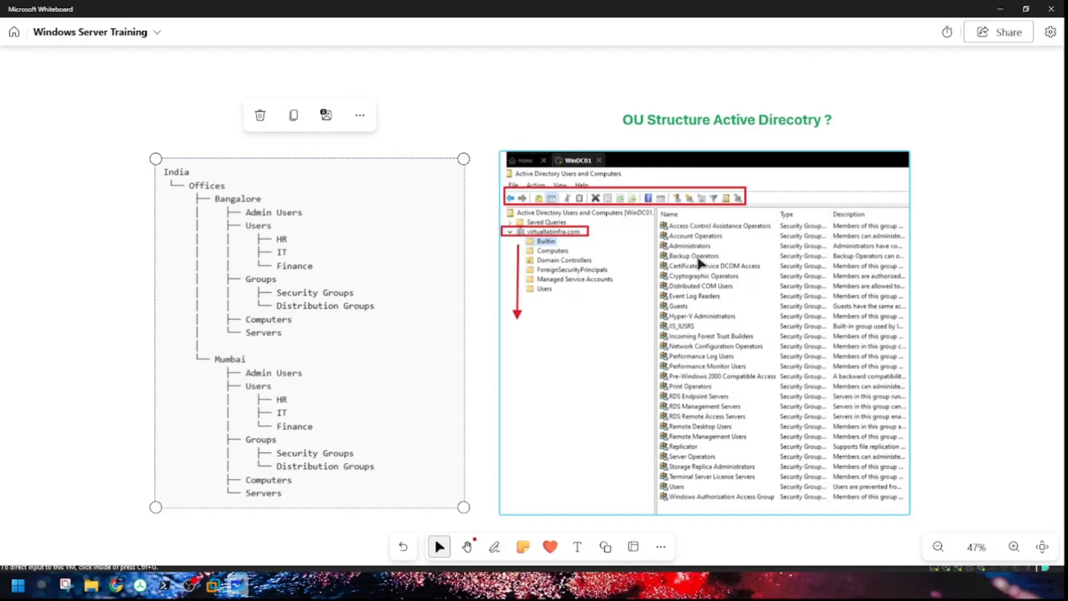
left_click(530, 118)
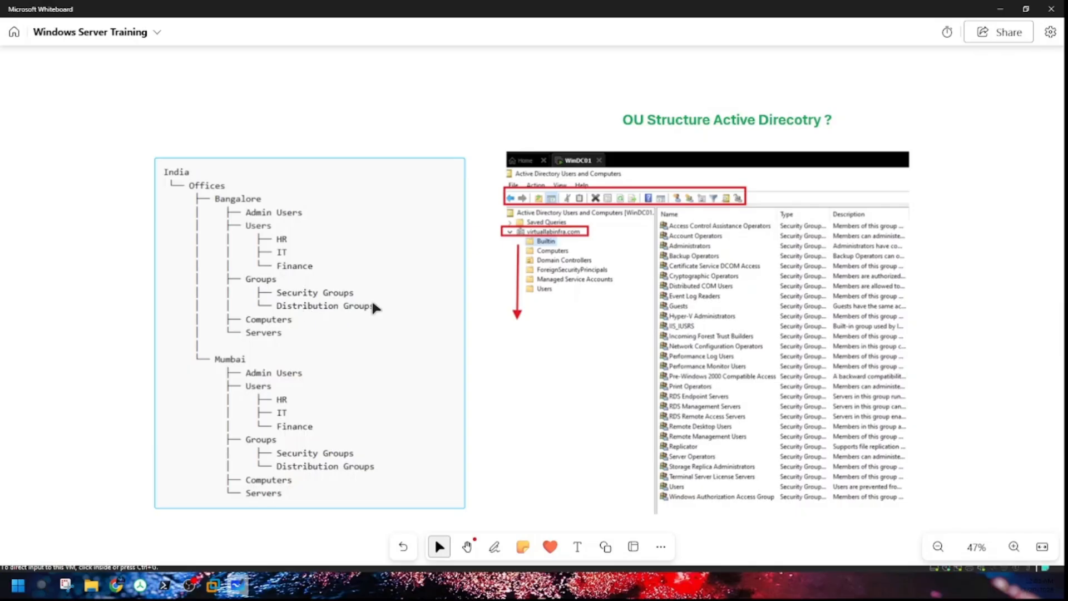
key("alt+Tab")
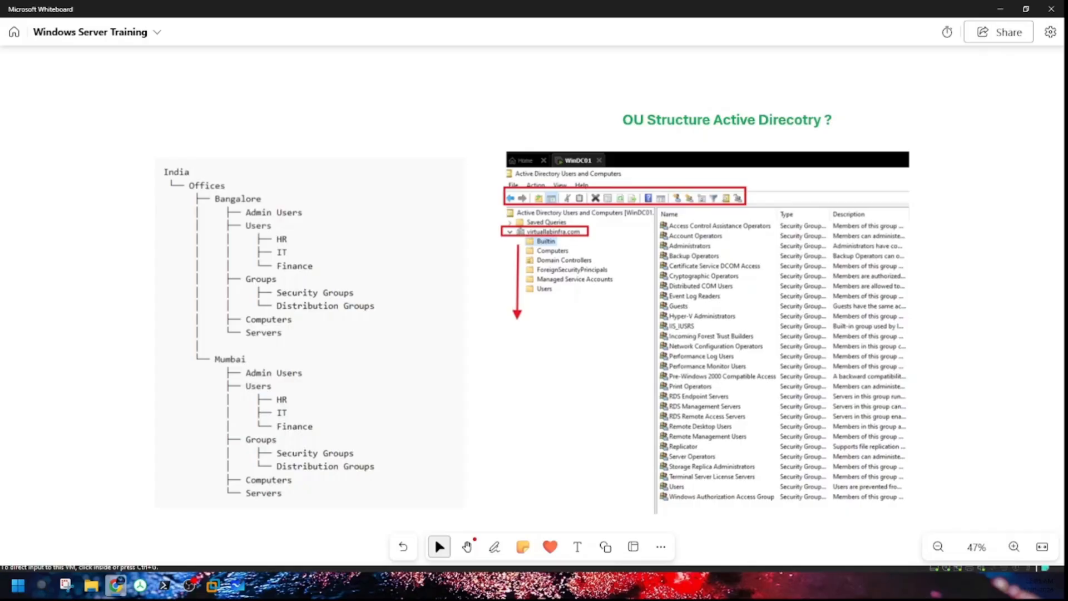
Step: Minimize Whiteboard and unlock WinDC01 by sending Ctrl+Alt+Del and entering the account password
left_click(1001, 10)
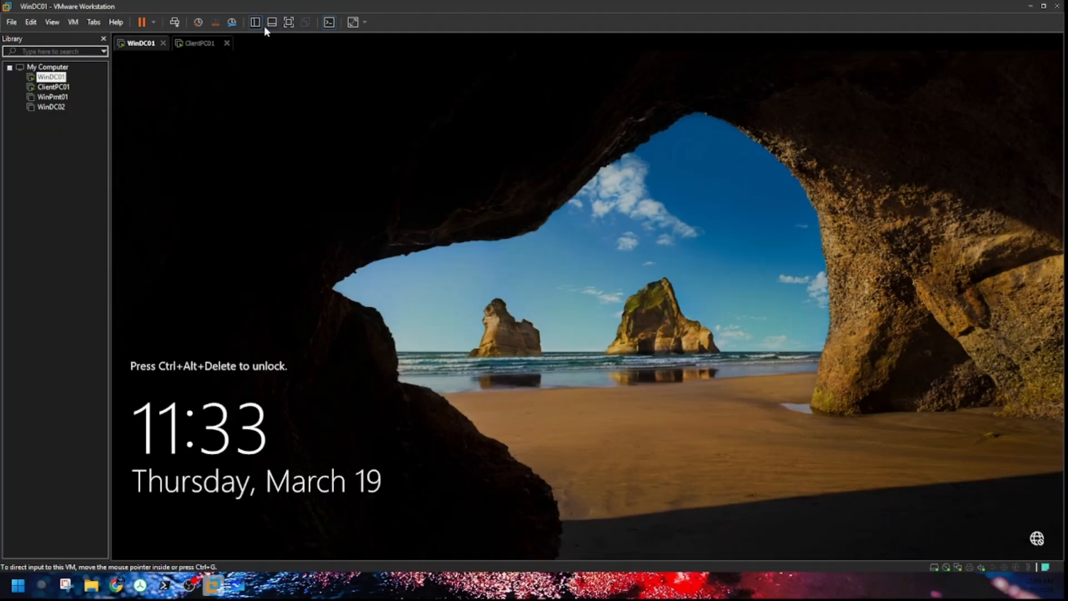
left_click(174, 22)
left_click(514, 350)
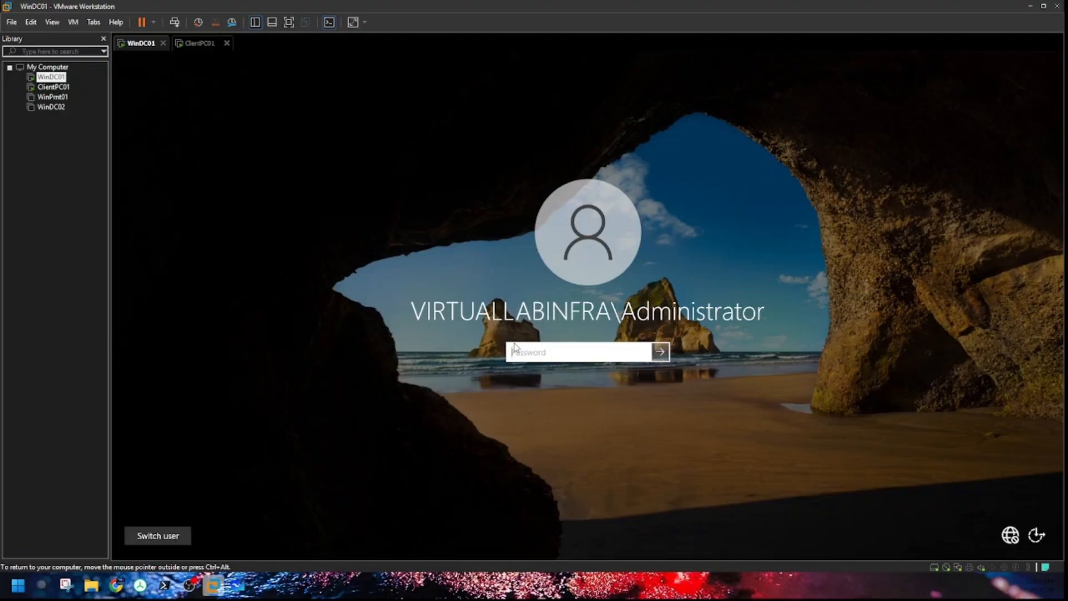
type("•••••••")
key("BackSpace")
key("BackSpace")
key("BackSpace")
key("BackSpace")
key("BackSpace")
key("BackSpace")
key("BackSpace")
type("••••••••••")
key("Return")
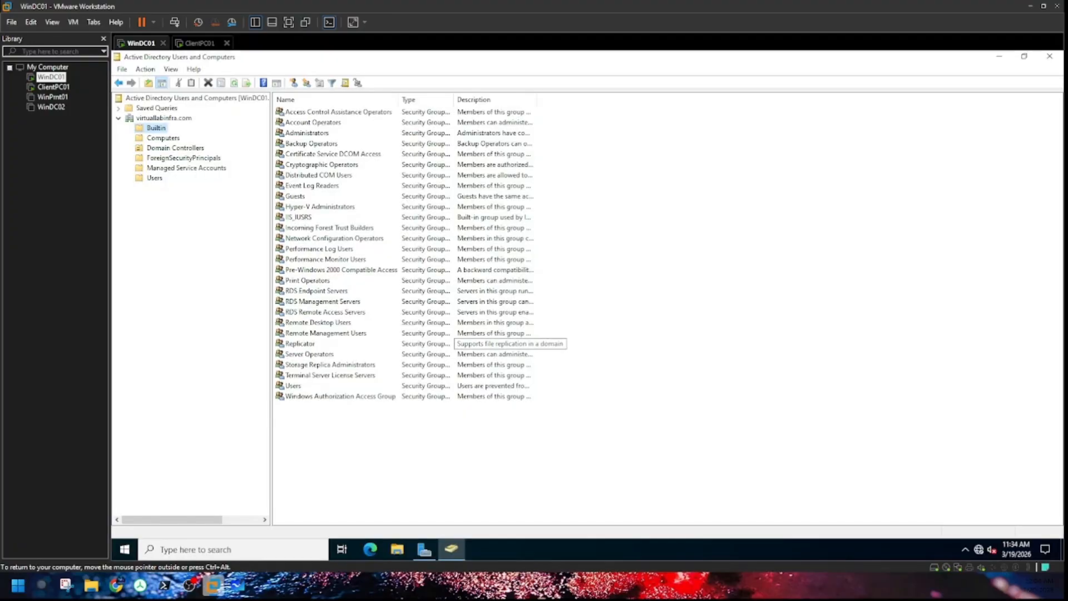
Step: Bring the Server Manager dashboard to the front on WinDC01
key("ctrl+alt")
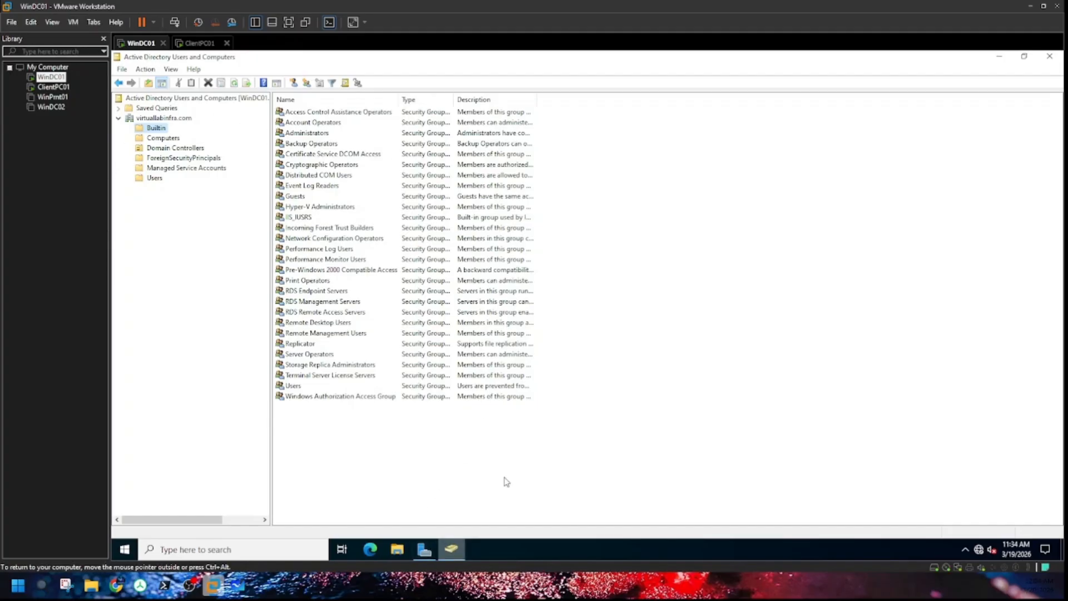
left_click(424, 549)
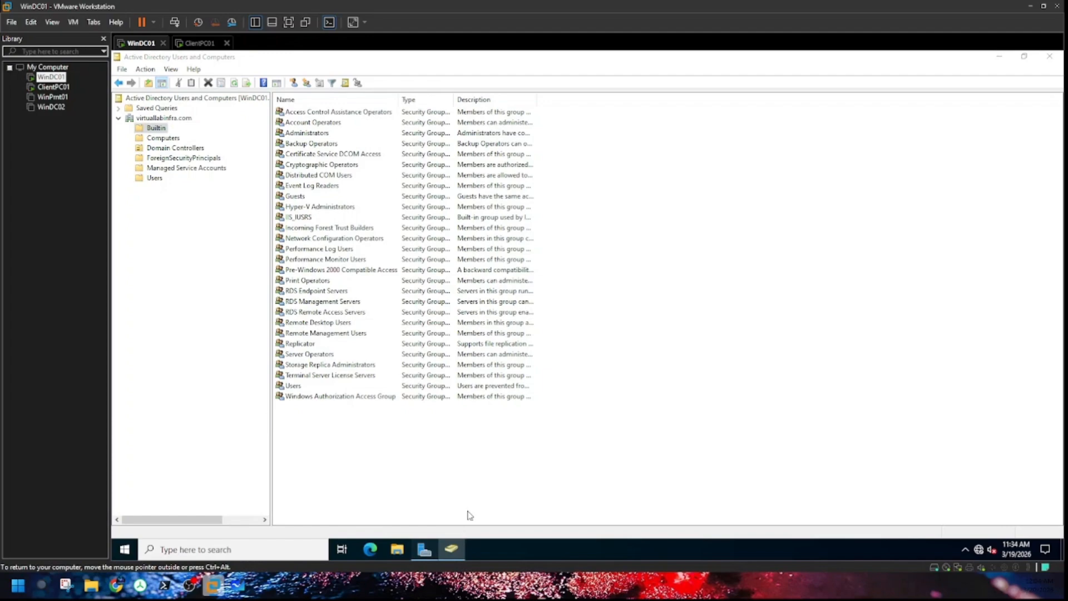
left_click(424, 550)
left_click(428, 553)
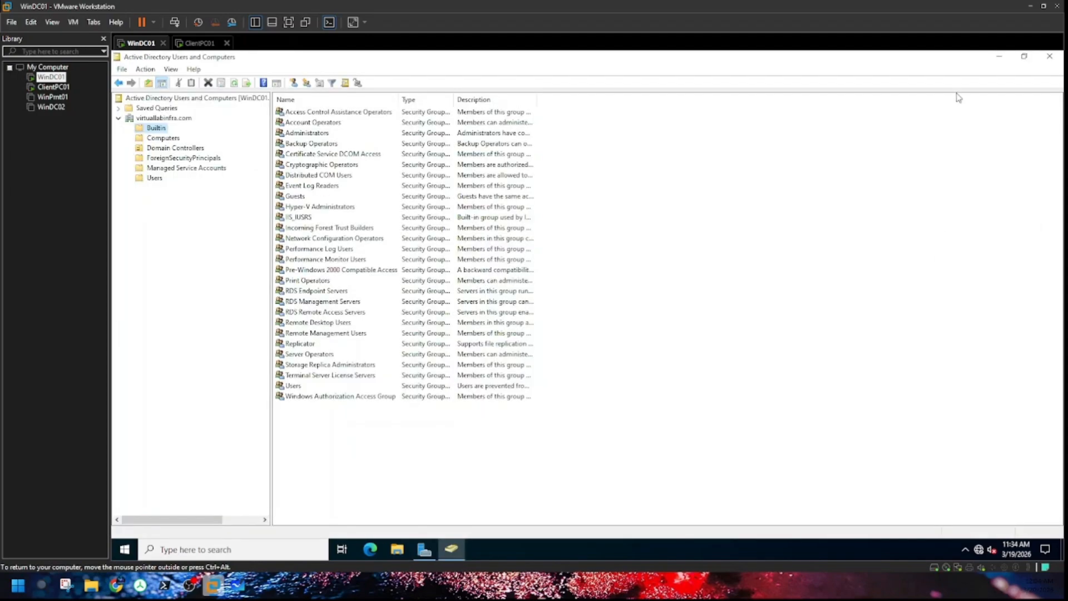
left_click(424, 549)
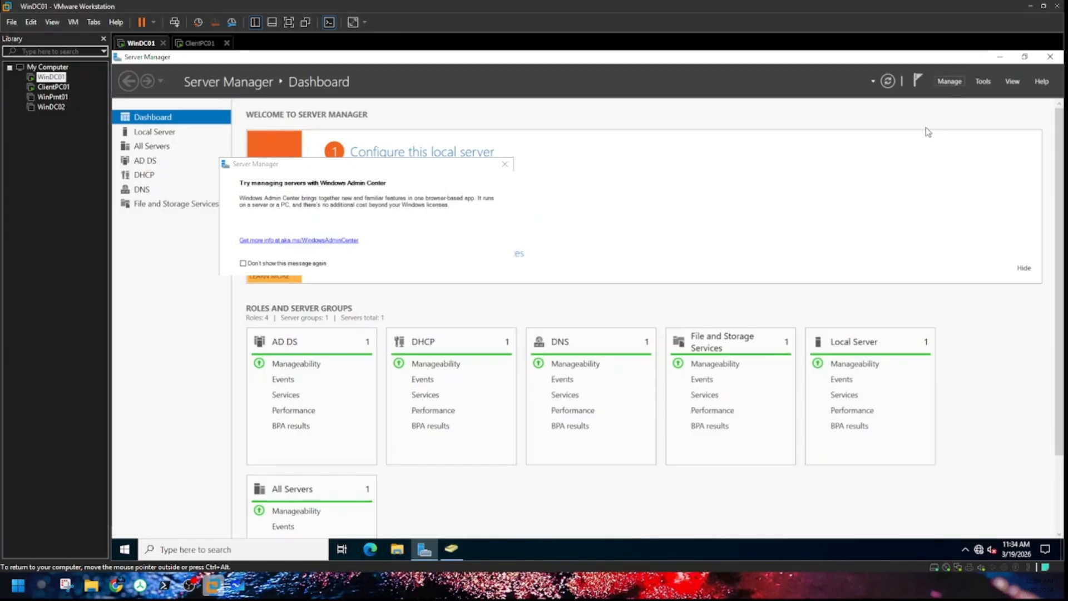
Step: Step through the Add Roles and Features wizard, cancel it, and open the Tools menu
left_click(950, 81)
left_click(972, 98)
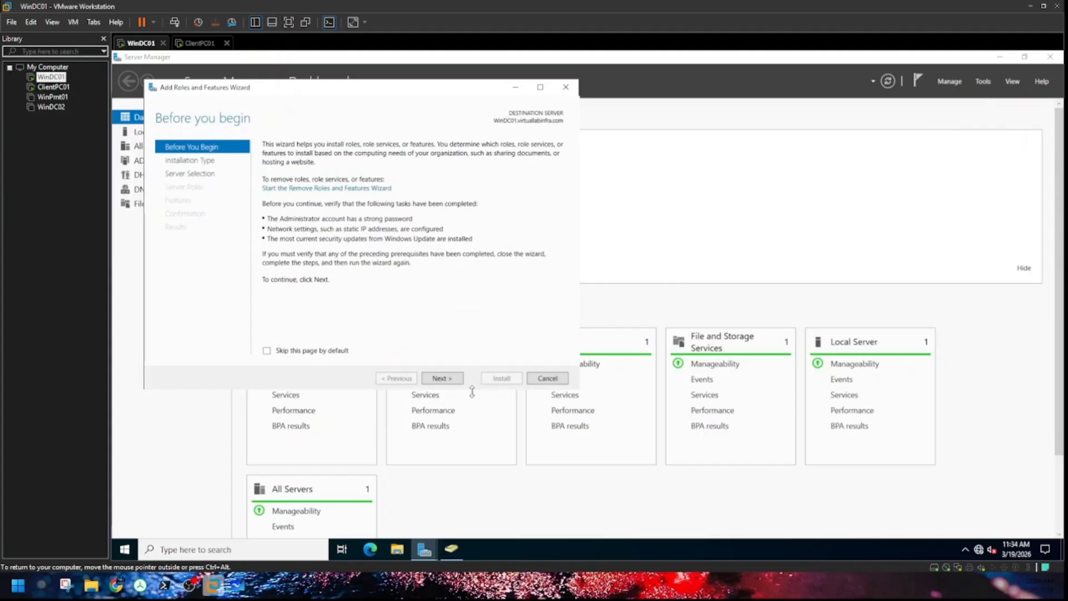
left_click(454, 381)
left_click(454, 381)
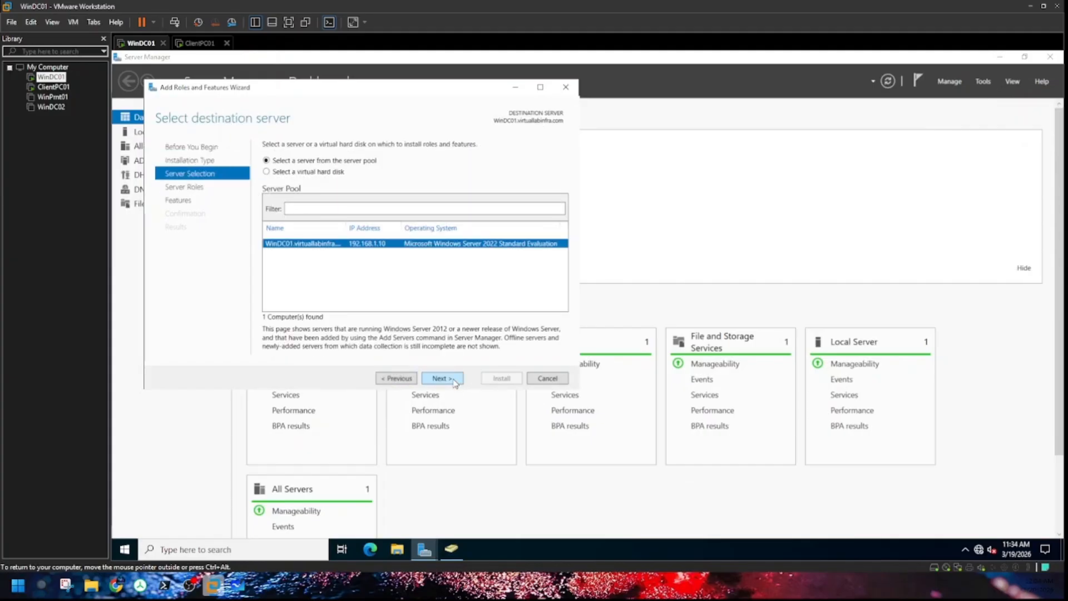
left_click(454, 381)
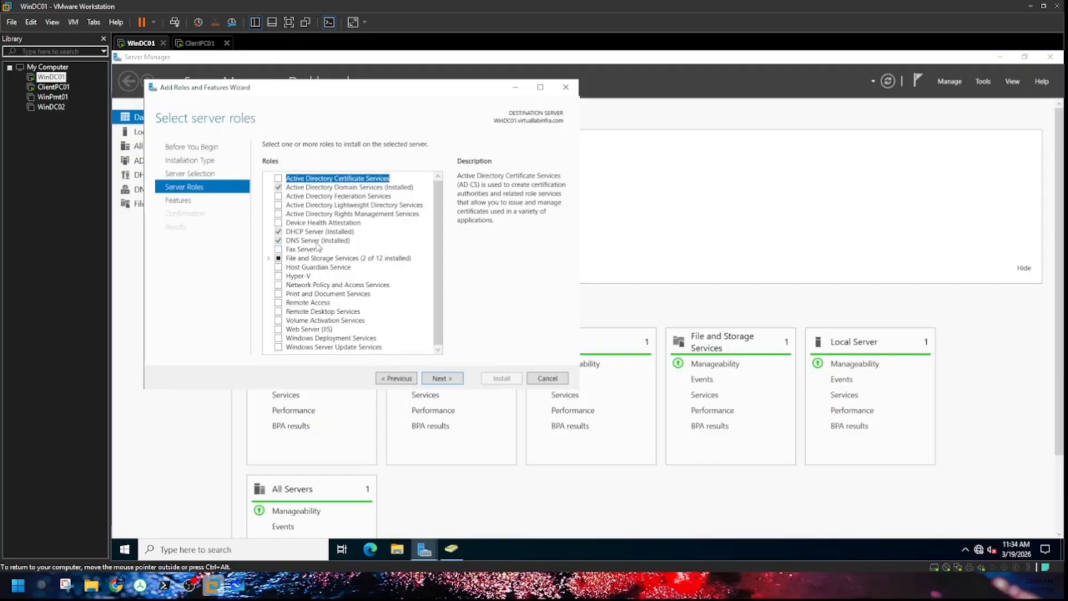
left_click(566, 87)
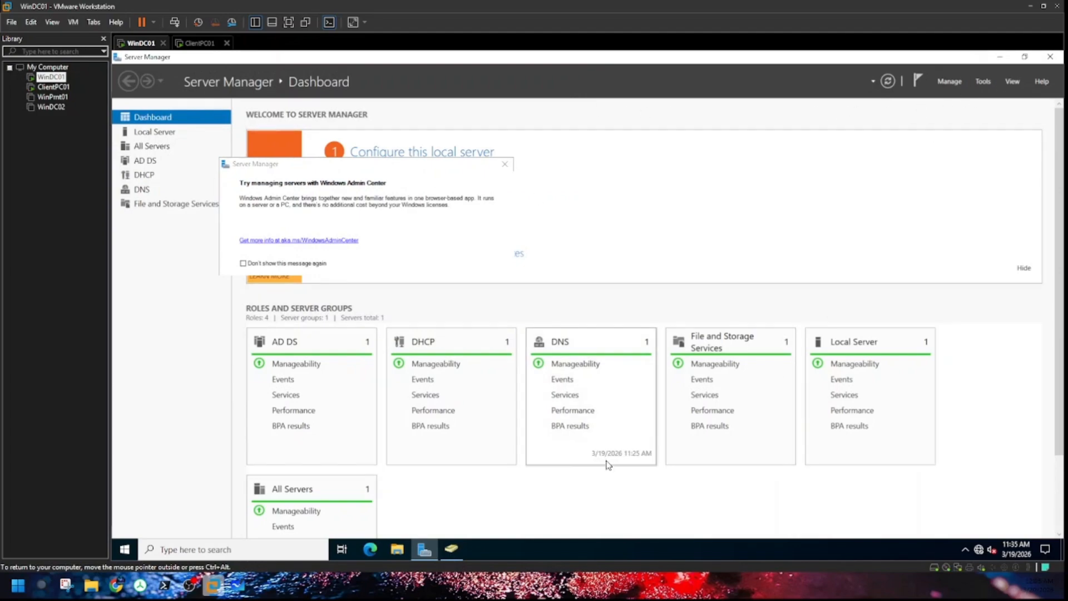
left_click(983, 81)
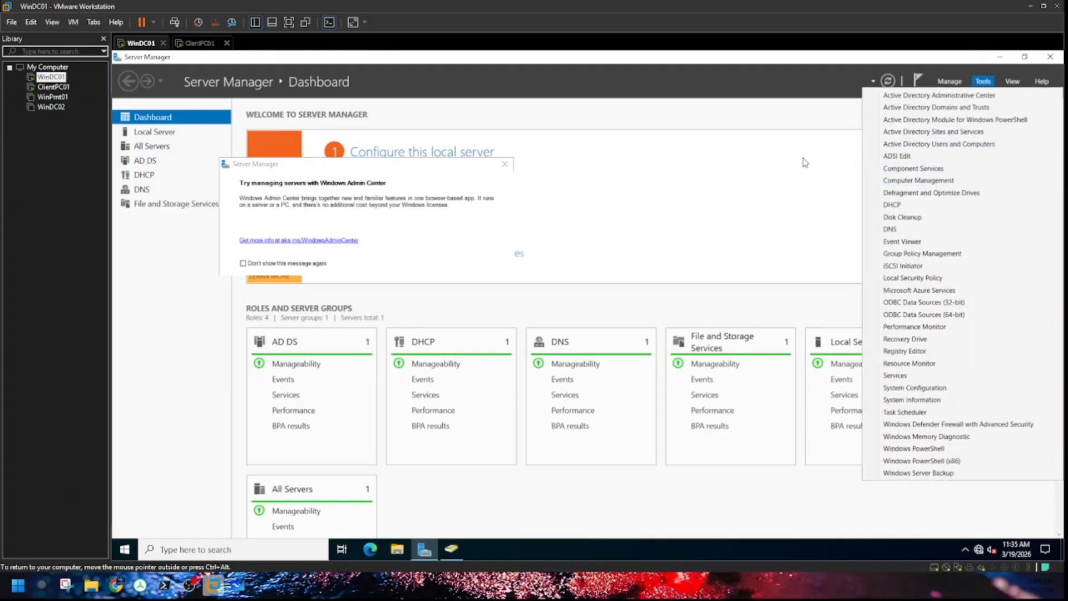
Step: Launch Active Directory Users and Computers, start a new OU under virtuallabinfra.com, and check the whiteboard diagram
left_click(705, 229)
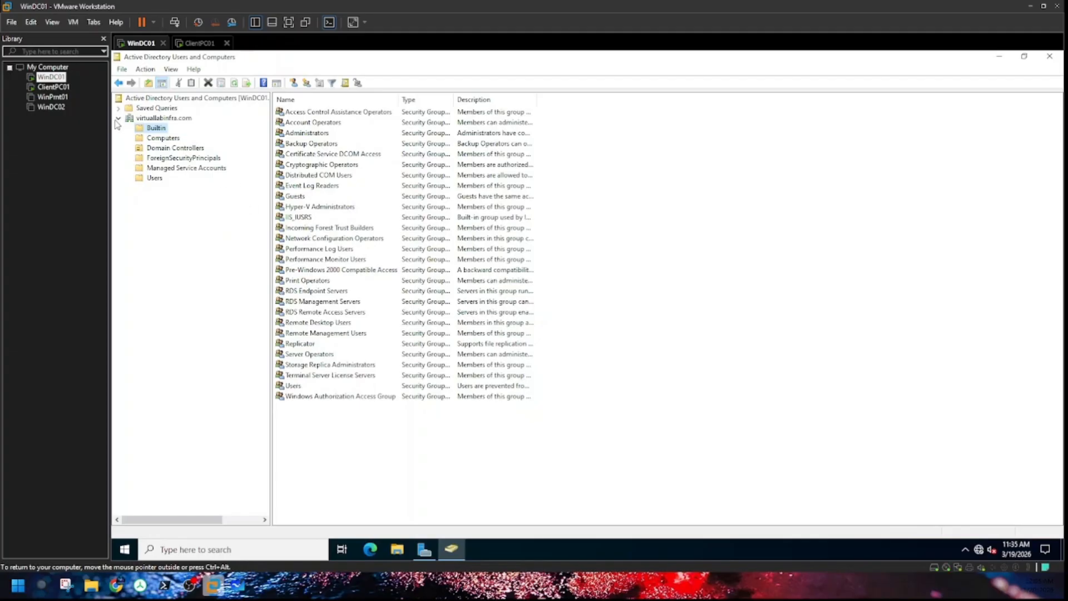
left_click(142, 118)
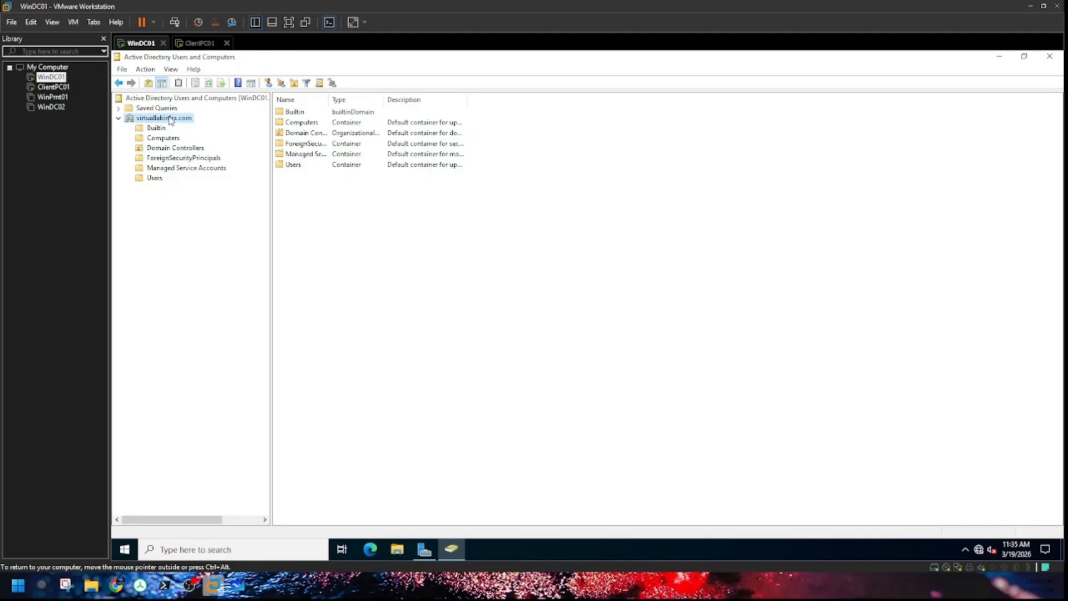
right_click(170, 120)
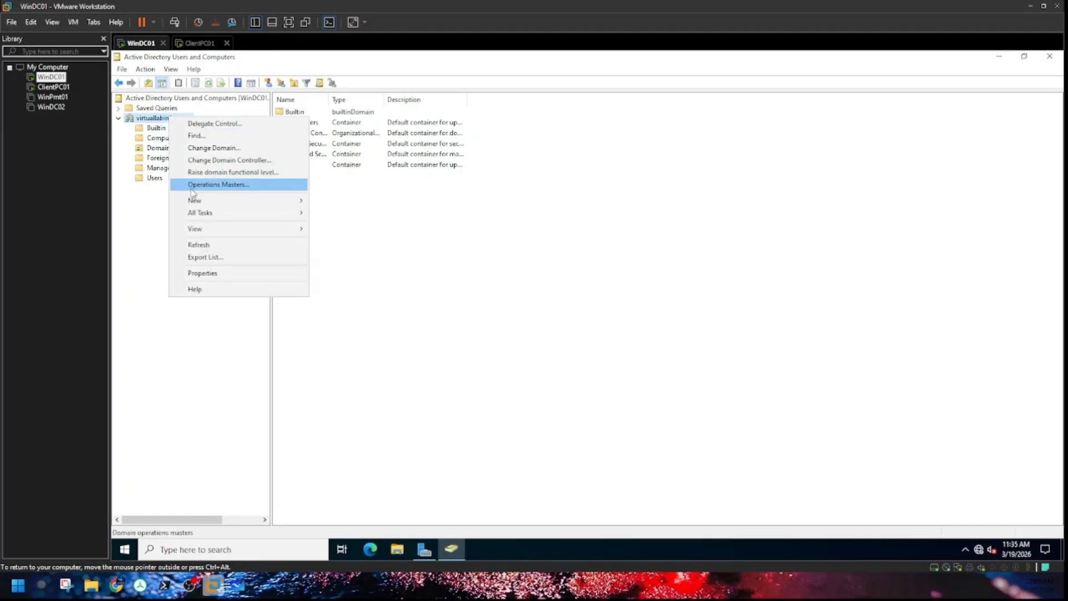
mouse_move(199, 201)
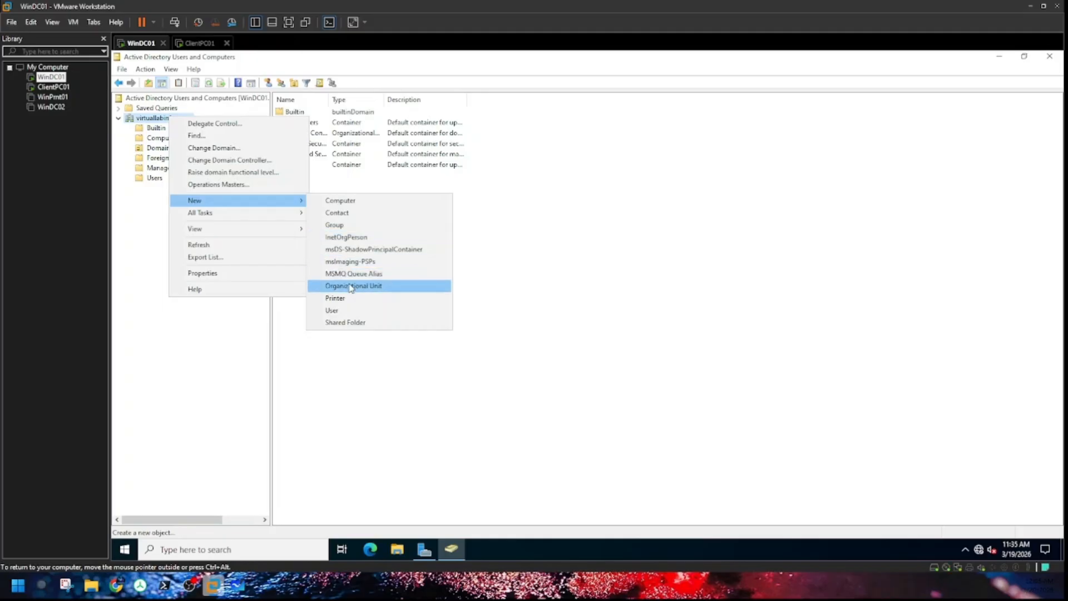
left_click(351, 286)
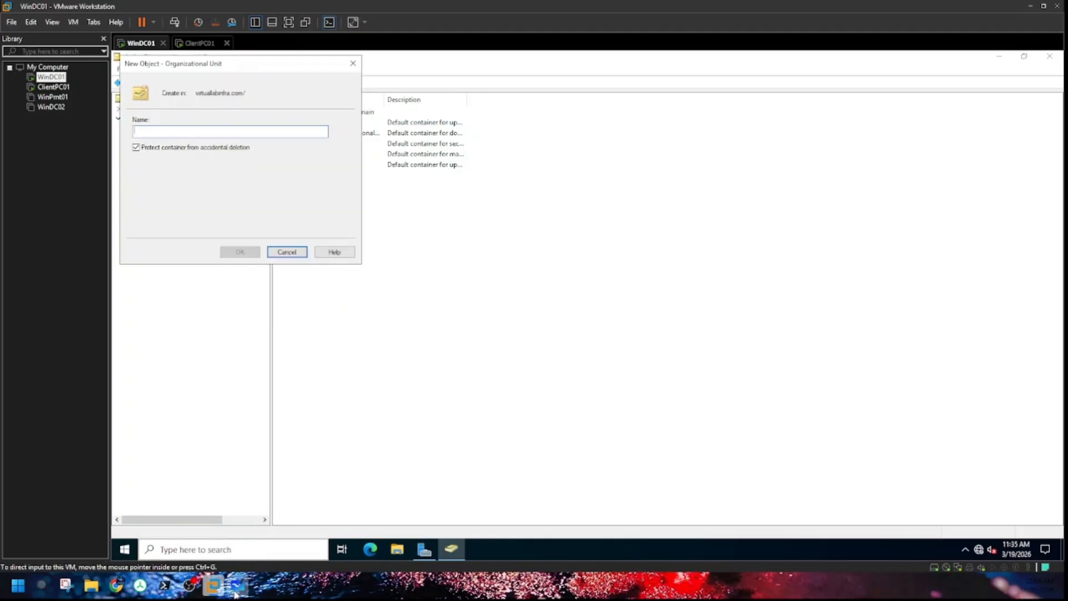
left_click(235, 593)
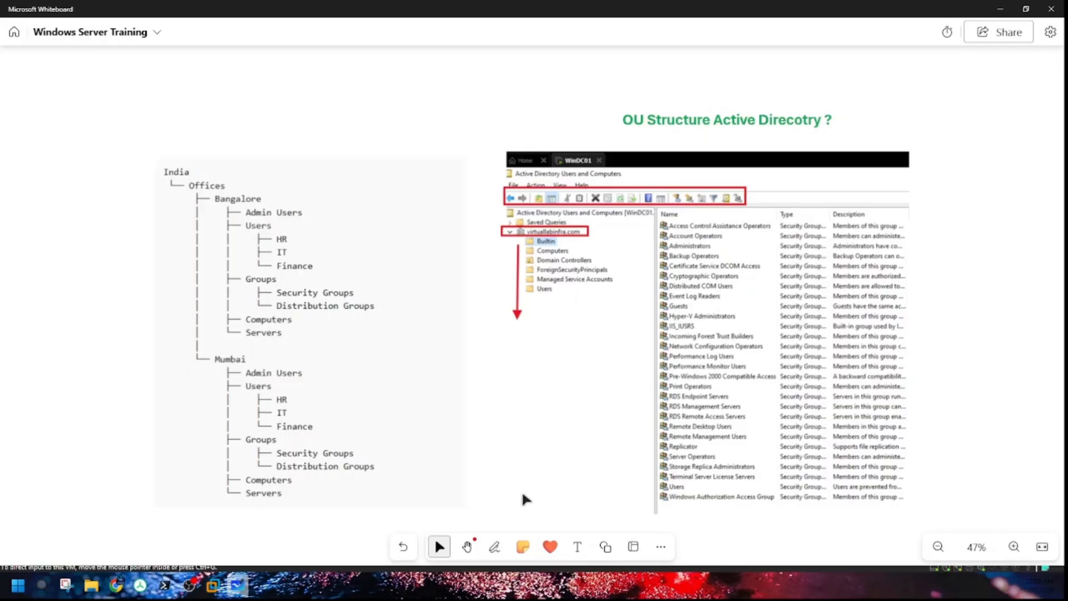
Step: Name the new organizational unit 'INDIA' and create it under virtuallabinfra.com
left_click(214, 585)
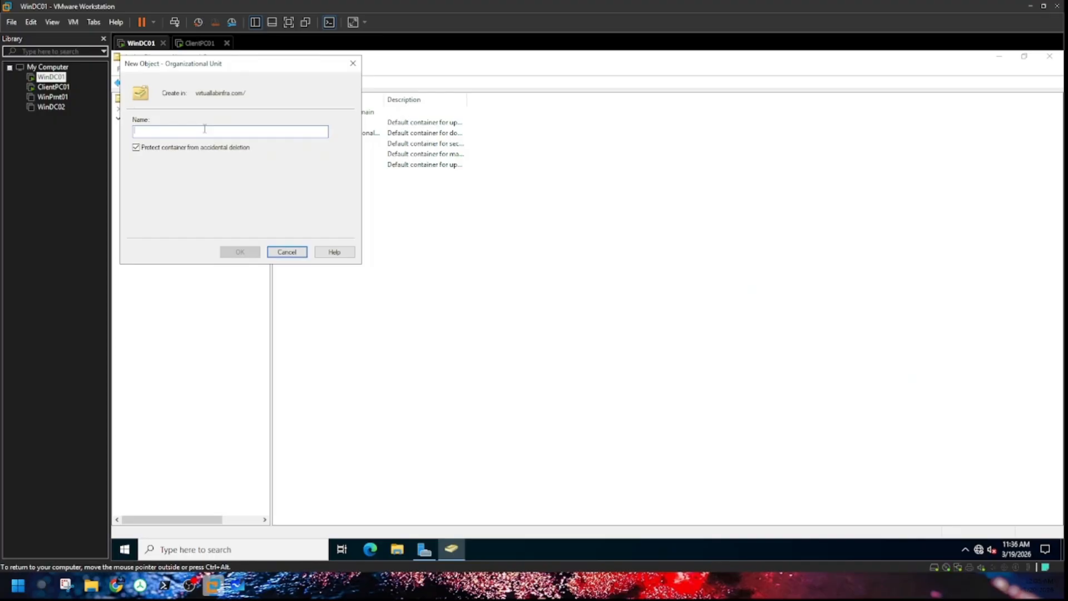
type("INDIA")
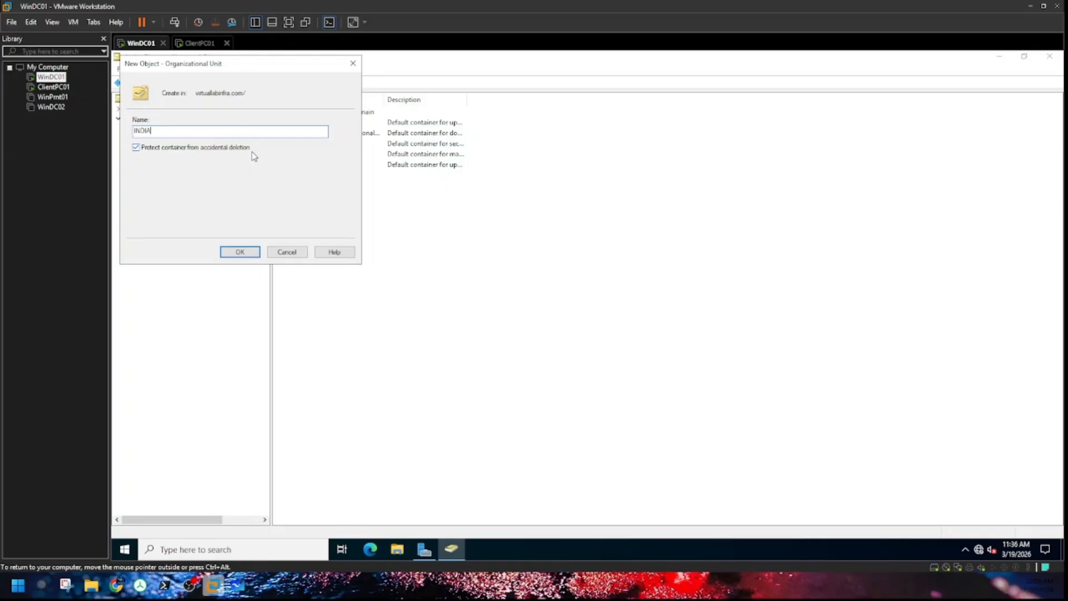
left_click(243, 250)
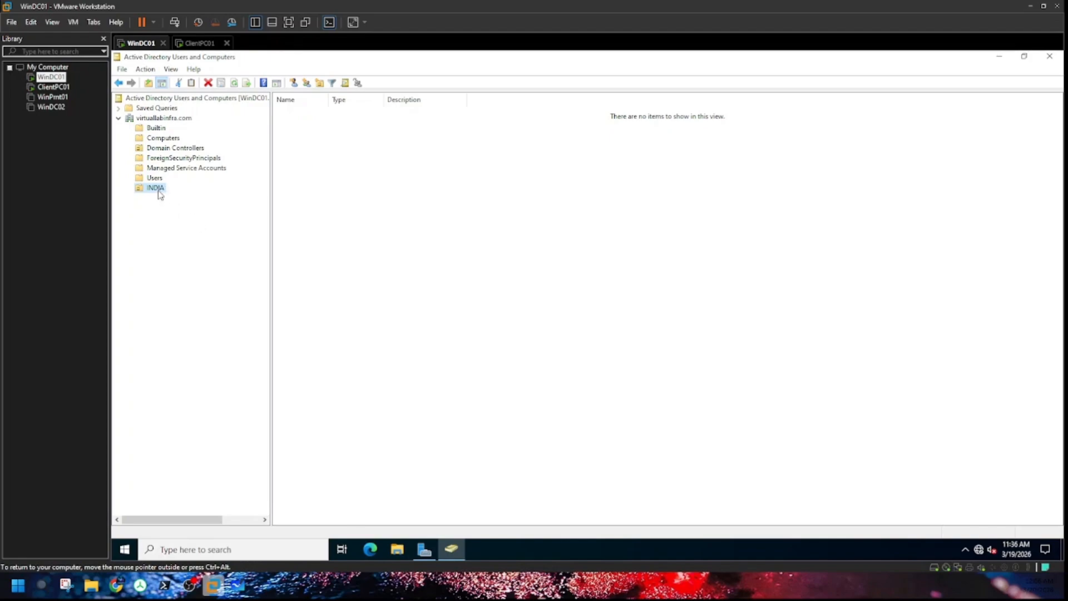
Step: Create an 'Offices' organizational unit inside INDIA
right_click(158, 190)
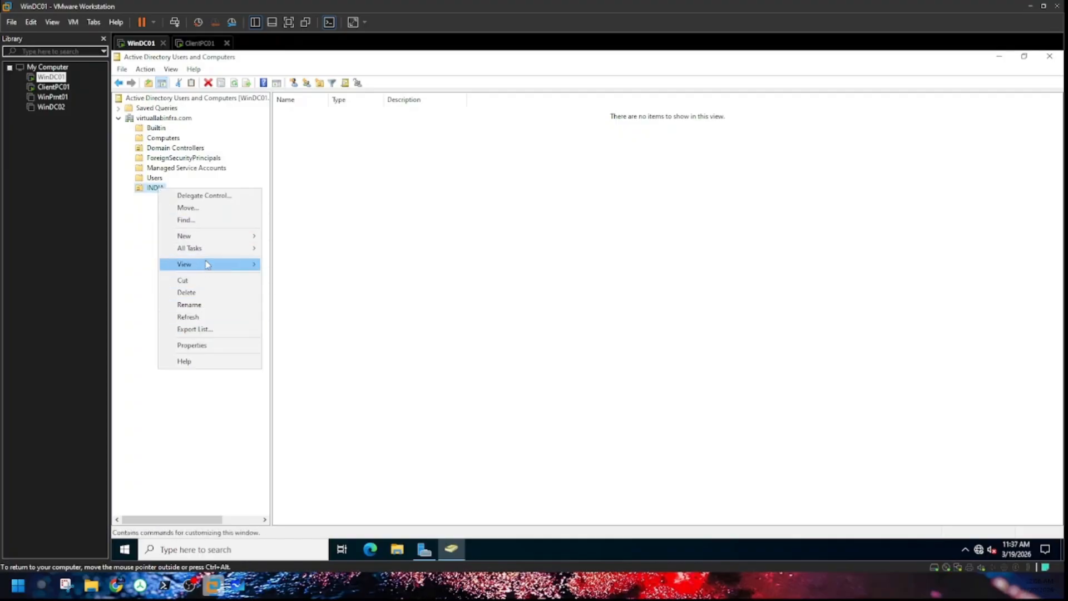
mouse_move(206, 236)
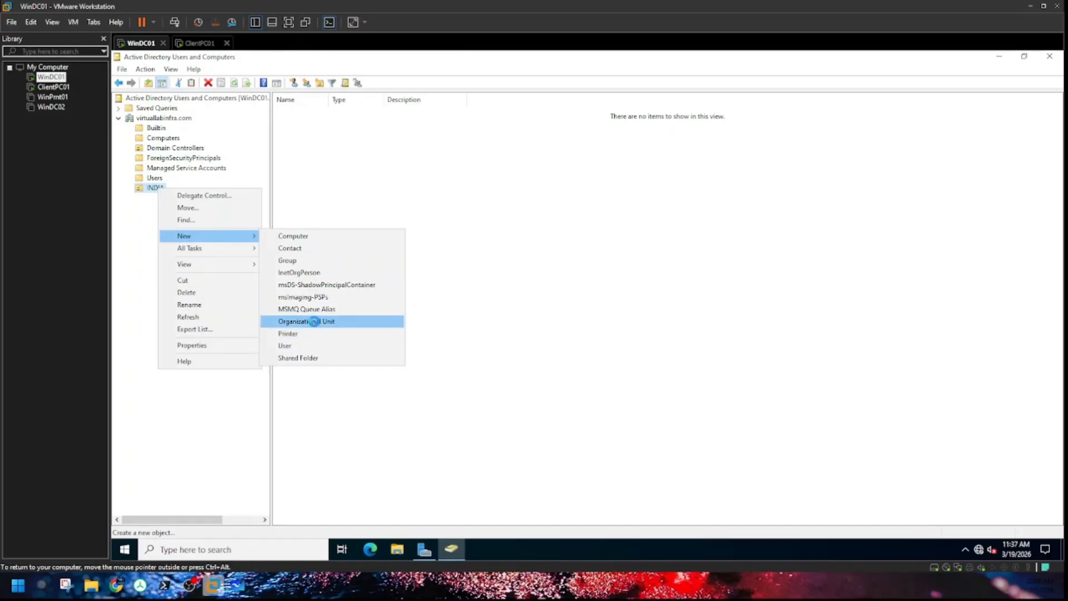
left_click(314, 322)
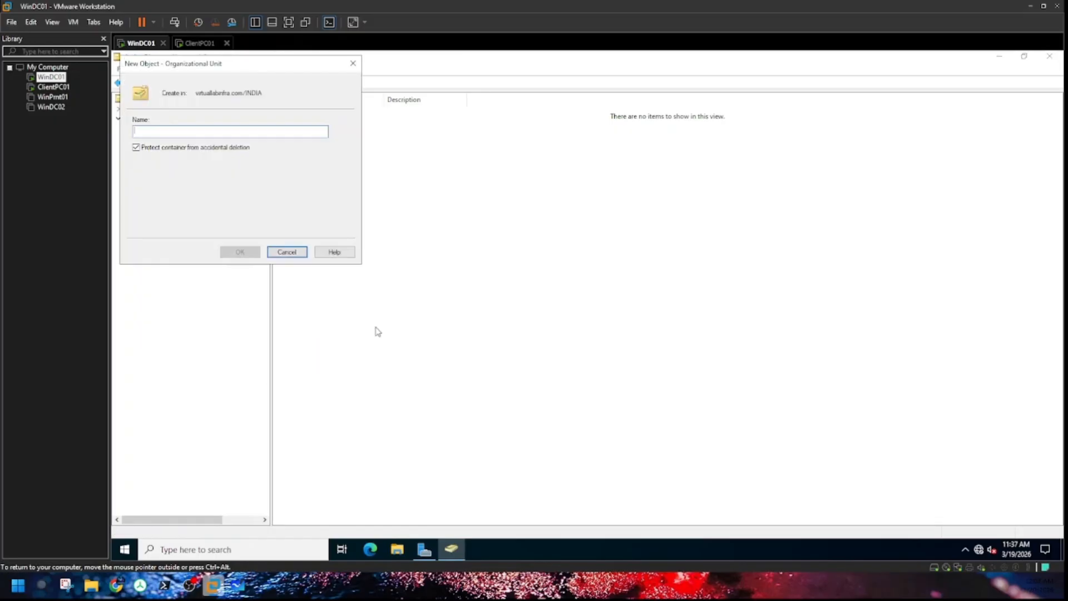
type("a")
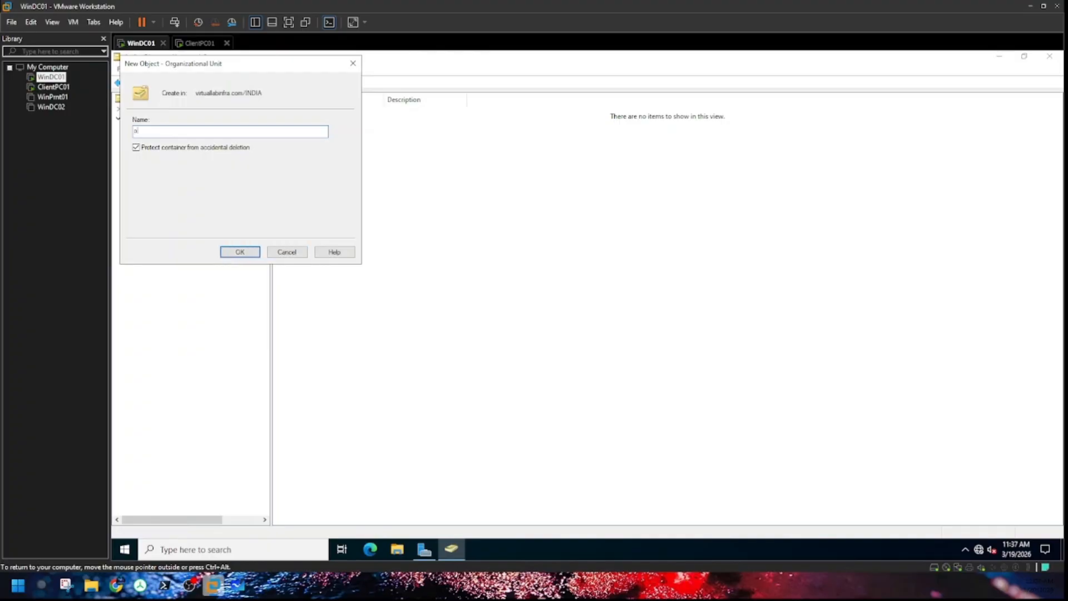
key("BackSpace")
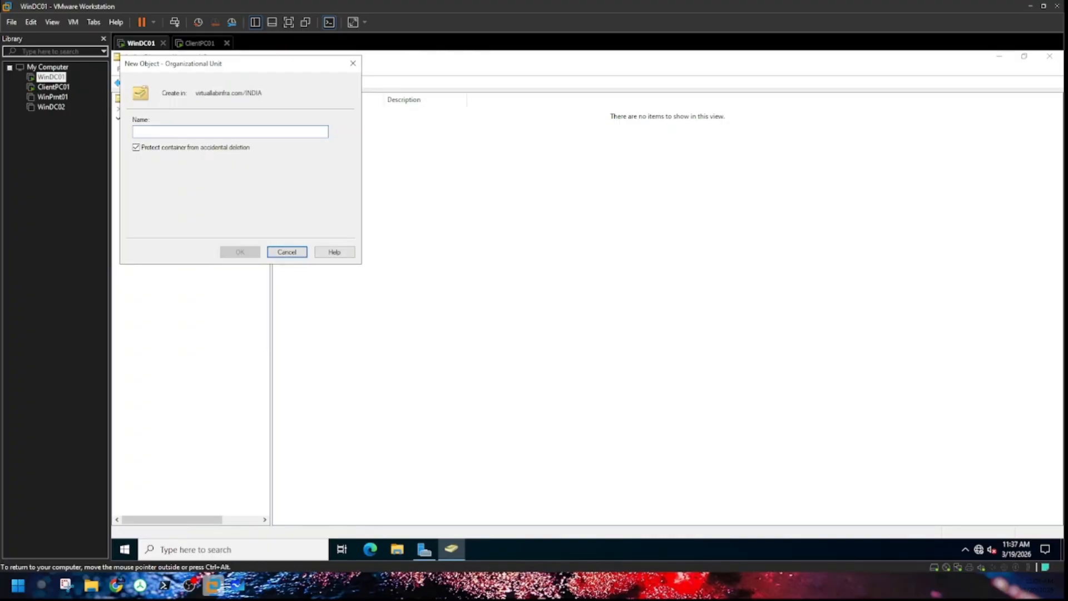
type("Offices")
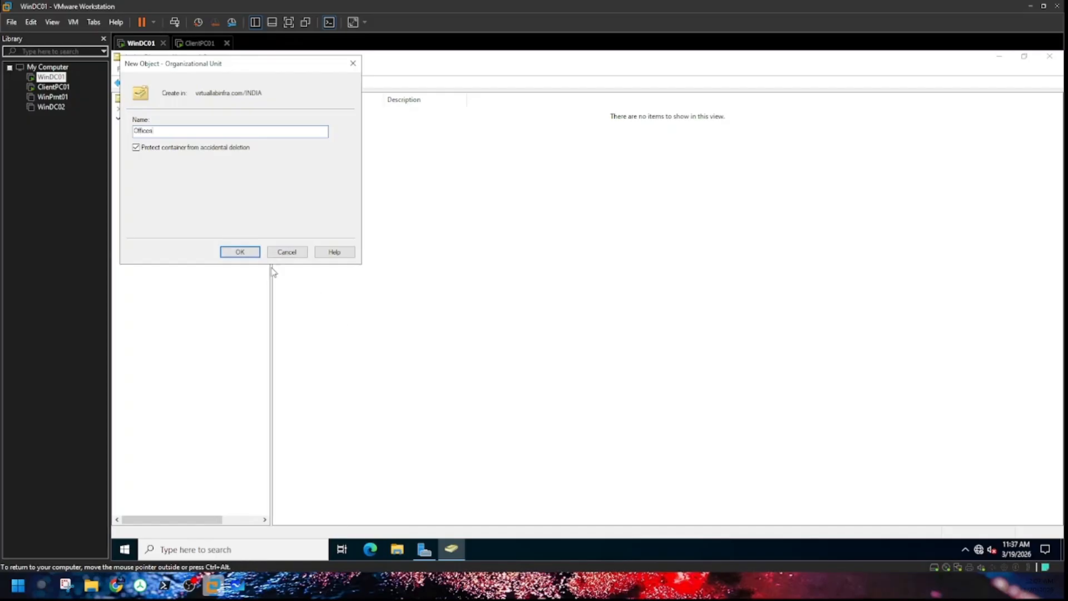
left_click(250, 252)
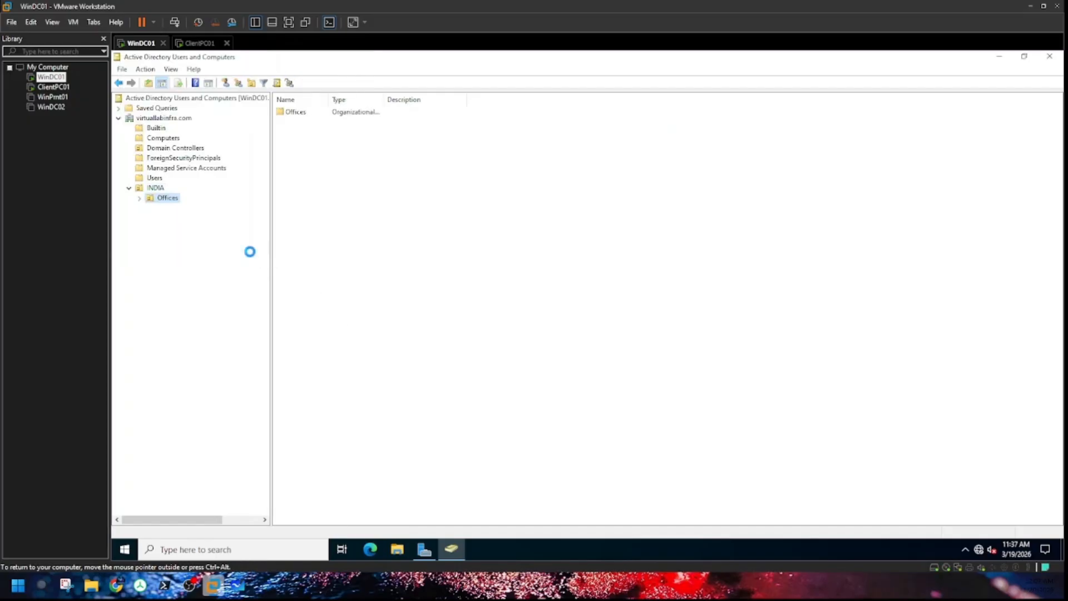
Step: Create a 'Bangalore' organizational unit under INDIA\Offices
right_click(168, 198)
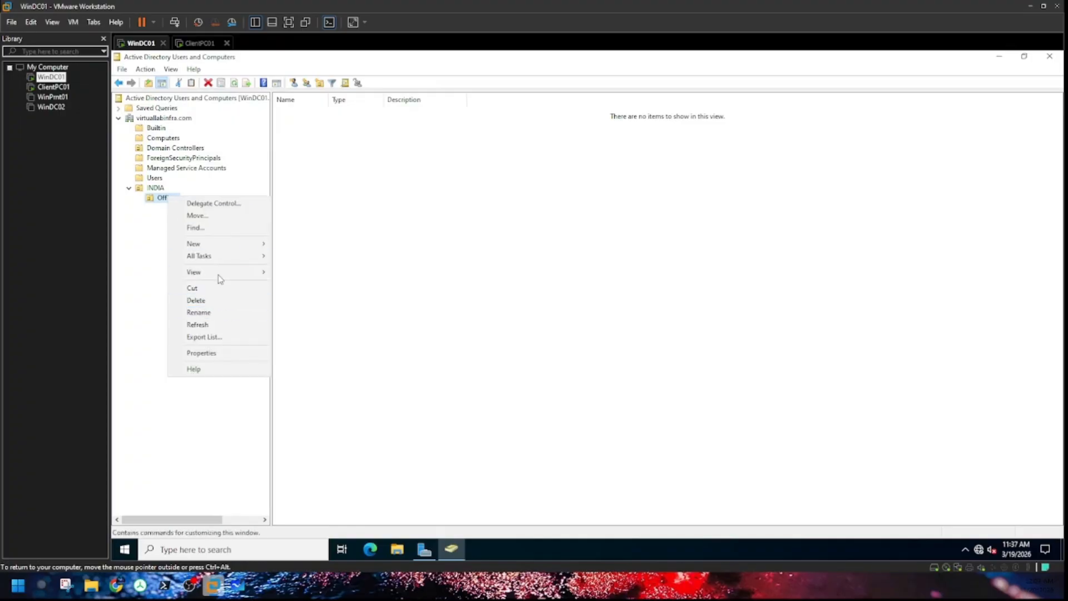
mouse_move(203, 243)
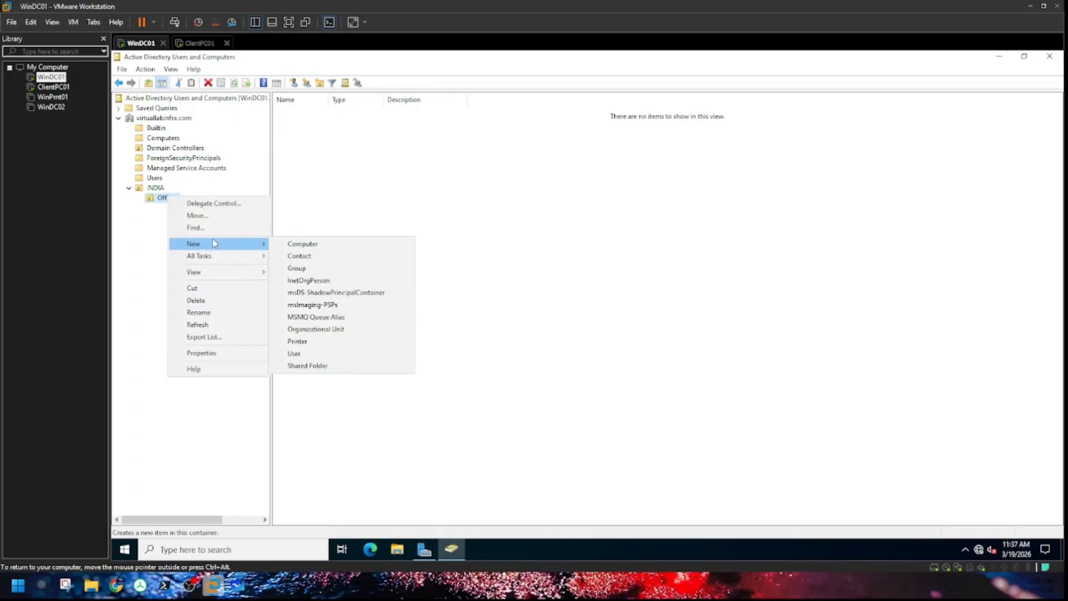
left_click(320, 328)
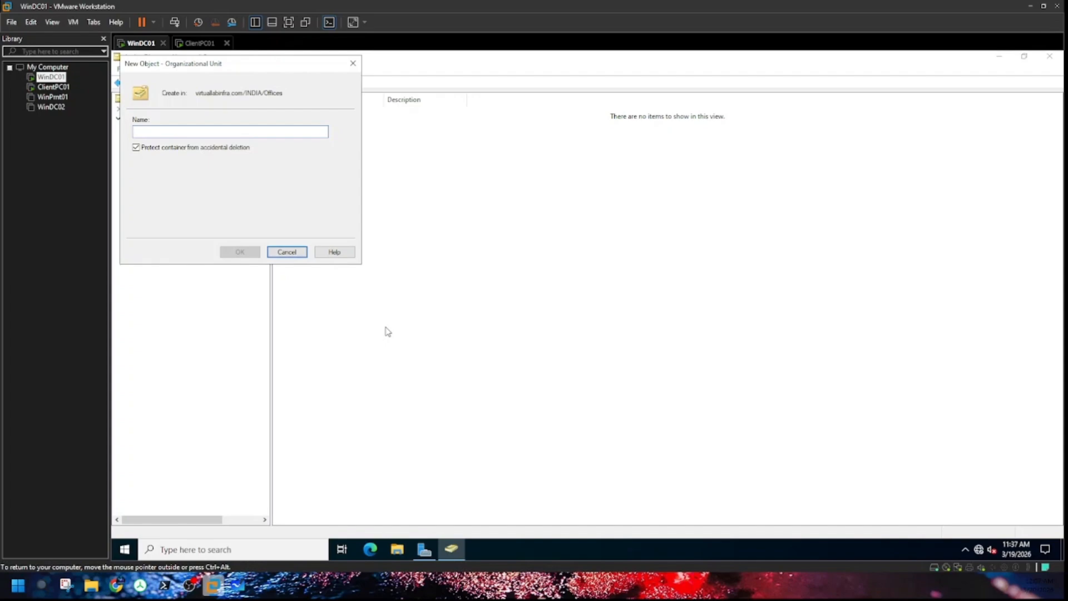
type("Bangal")
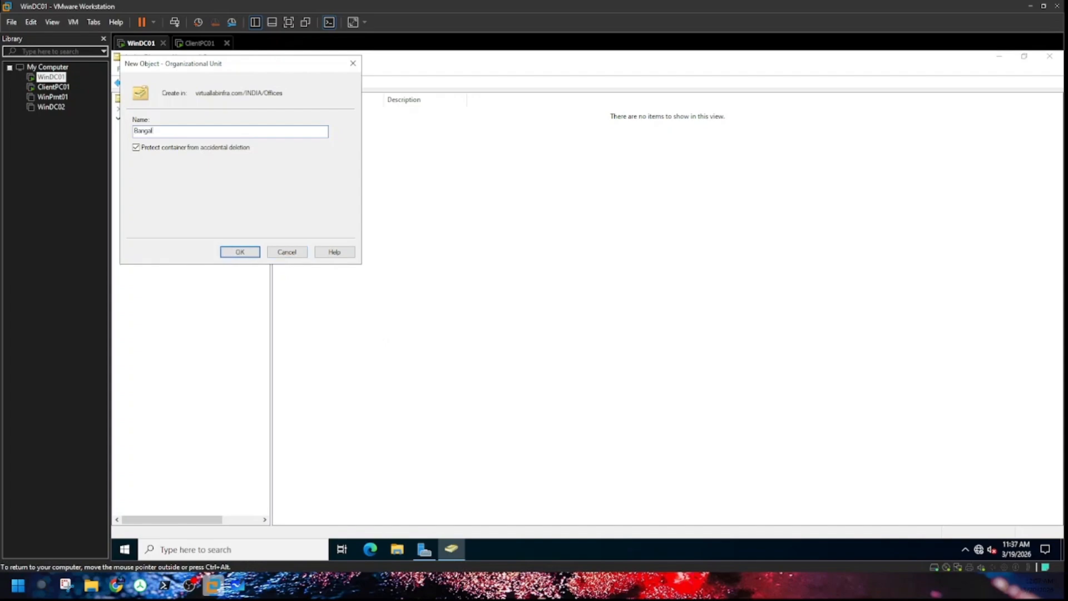
type("ore")
left_click(254, 251)
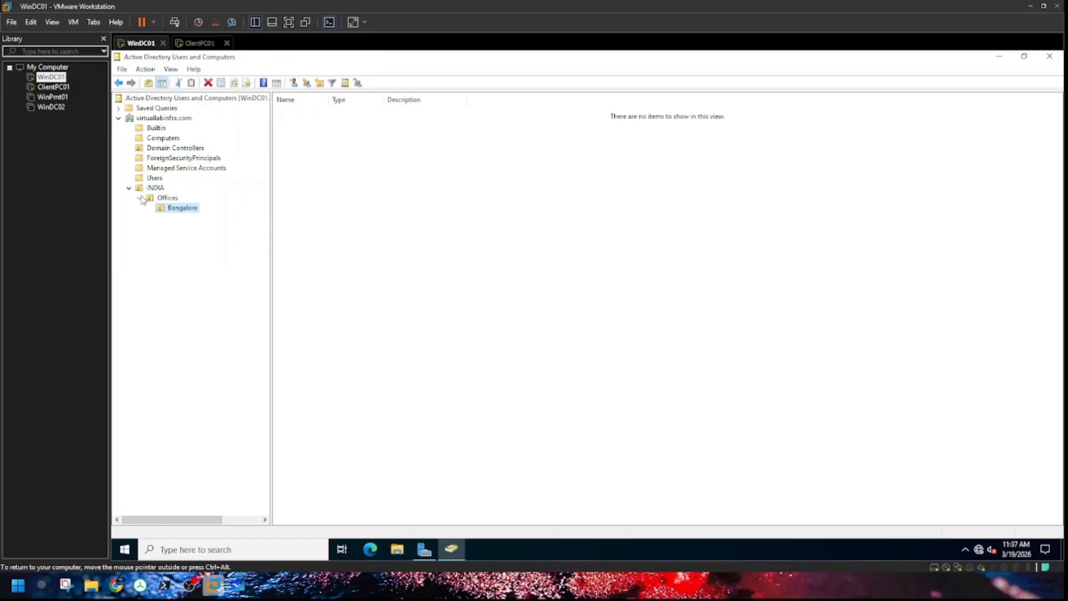
Step: Browse the Bangalore OU's context menu and dismiss it without creating anything
right_click(181, 210)
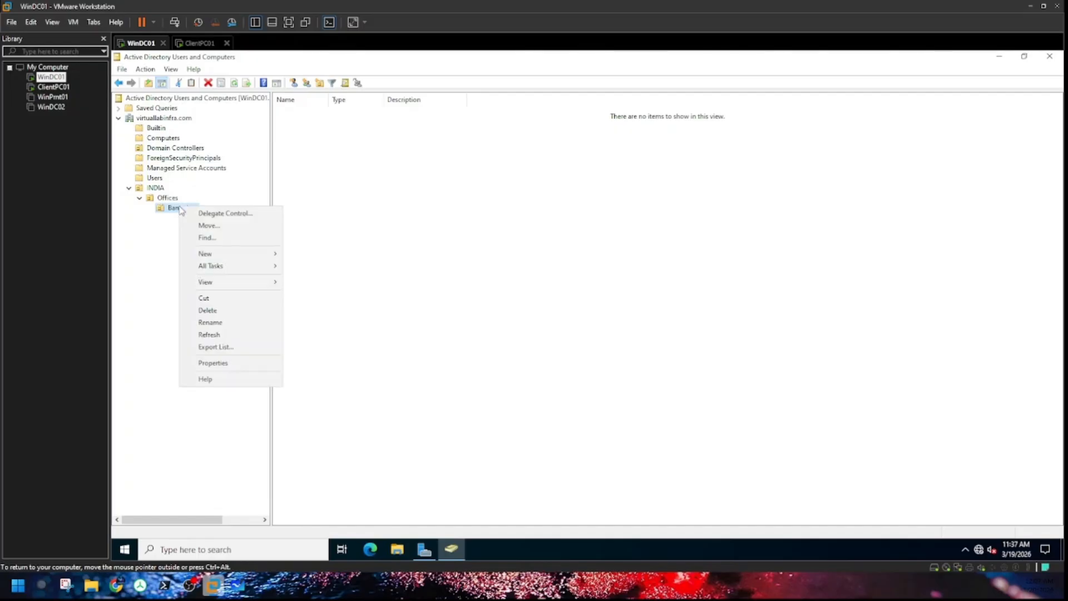
left_click(169, 207)
right_click(170, 207)
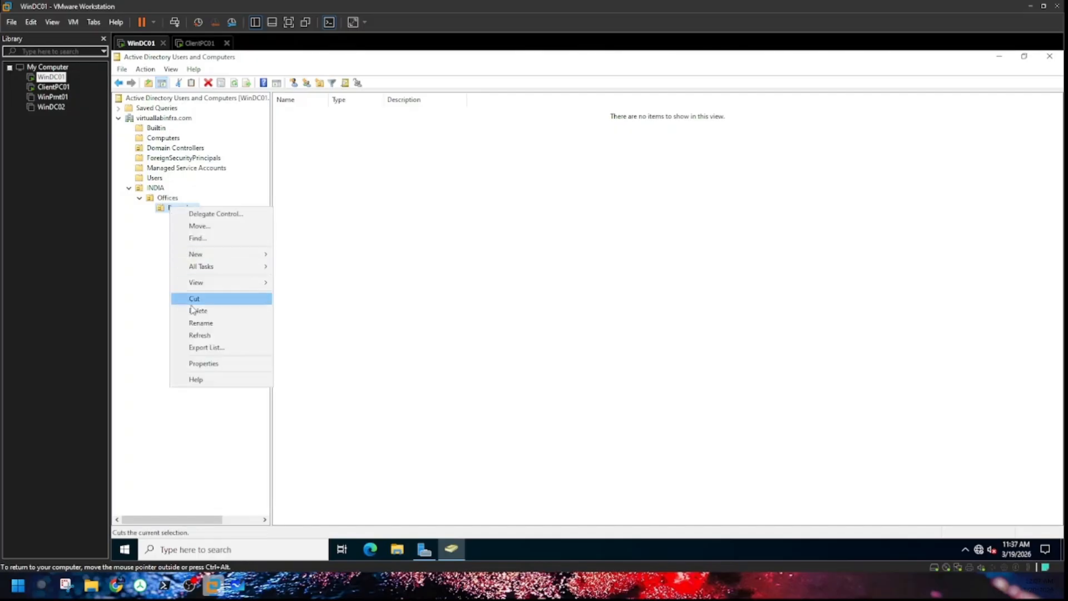
mouse_move(210, 282)
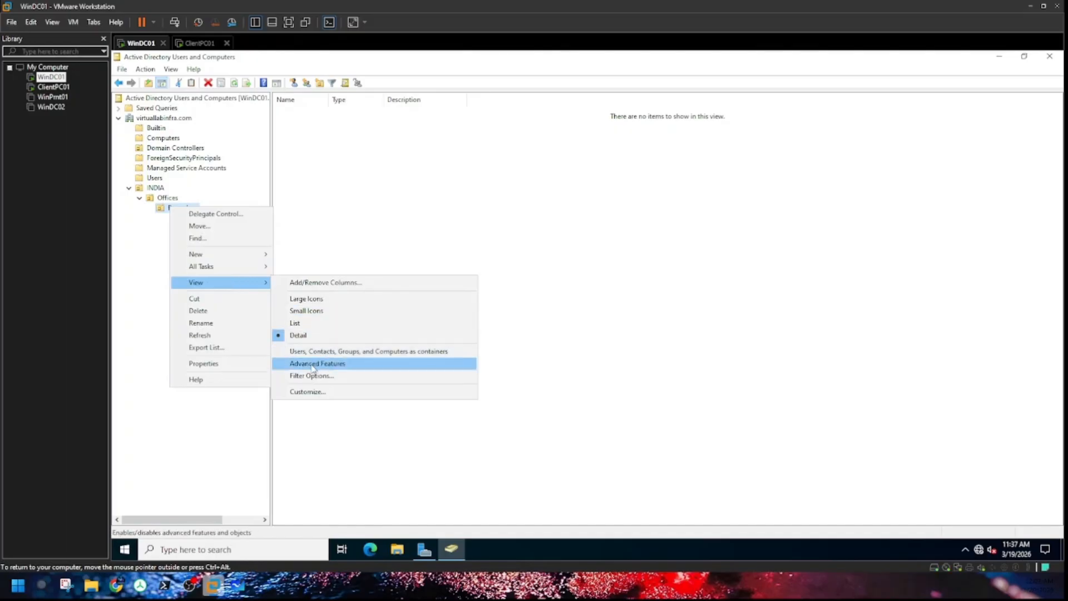
left_click(220, 423)
right_click(179, 208)
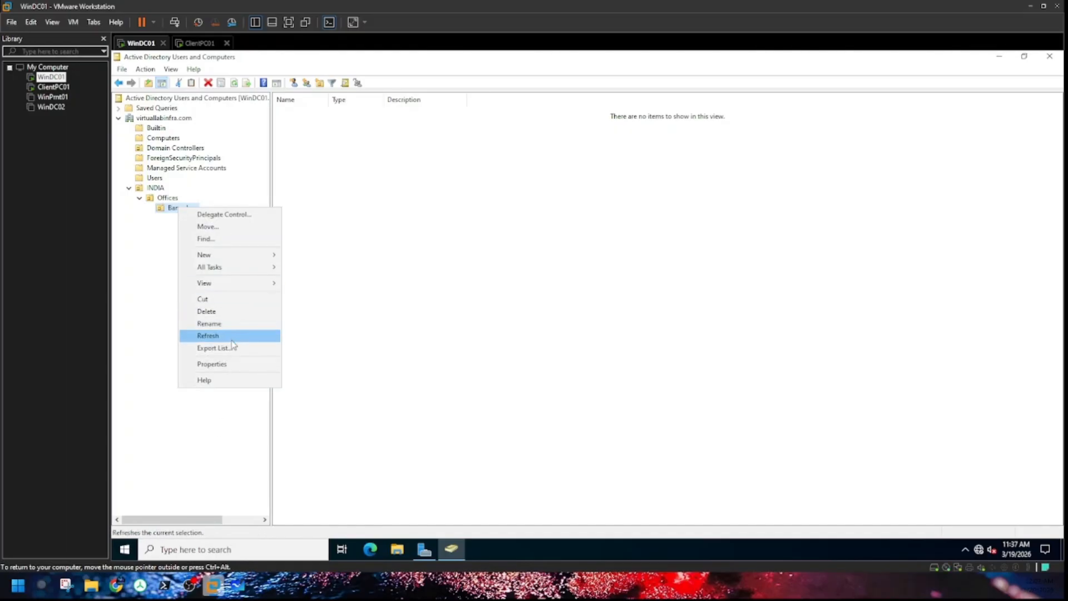
mouse_move(223, 255)
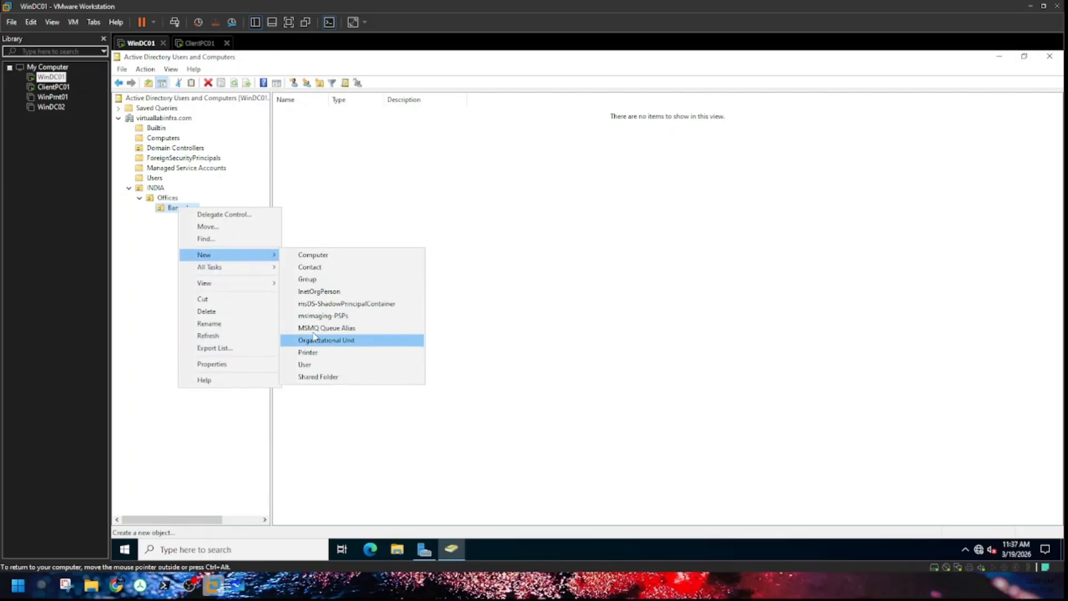
left_click(143, 242)
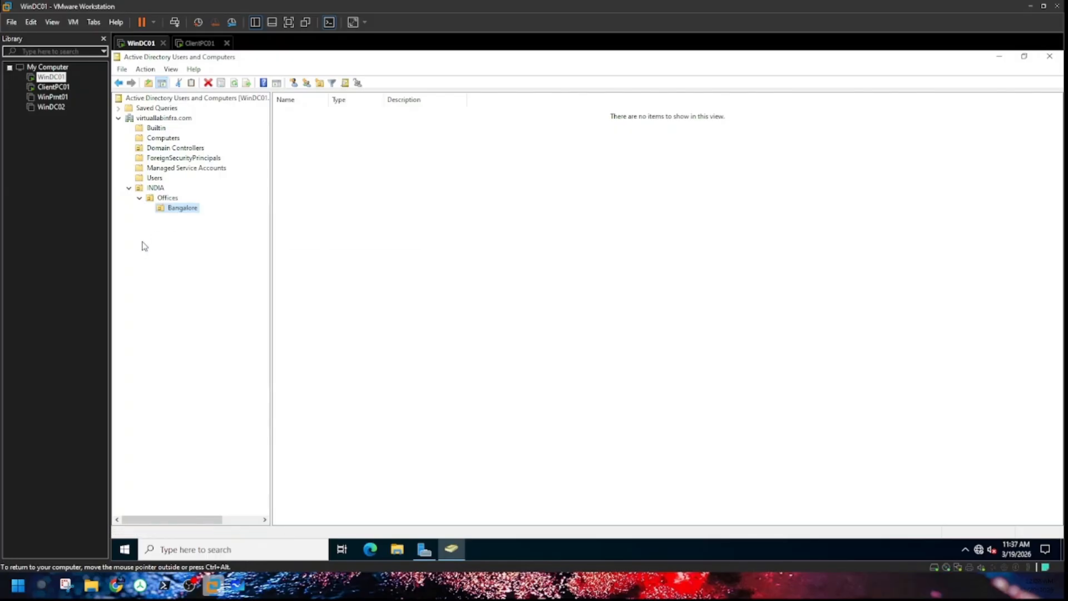
Step: Create a 'Mumbai' organizational unit under INDIA\Offices and return to the whiteboard's OU plan
left_click(167, 199)
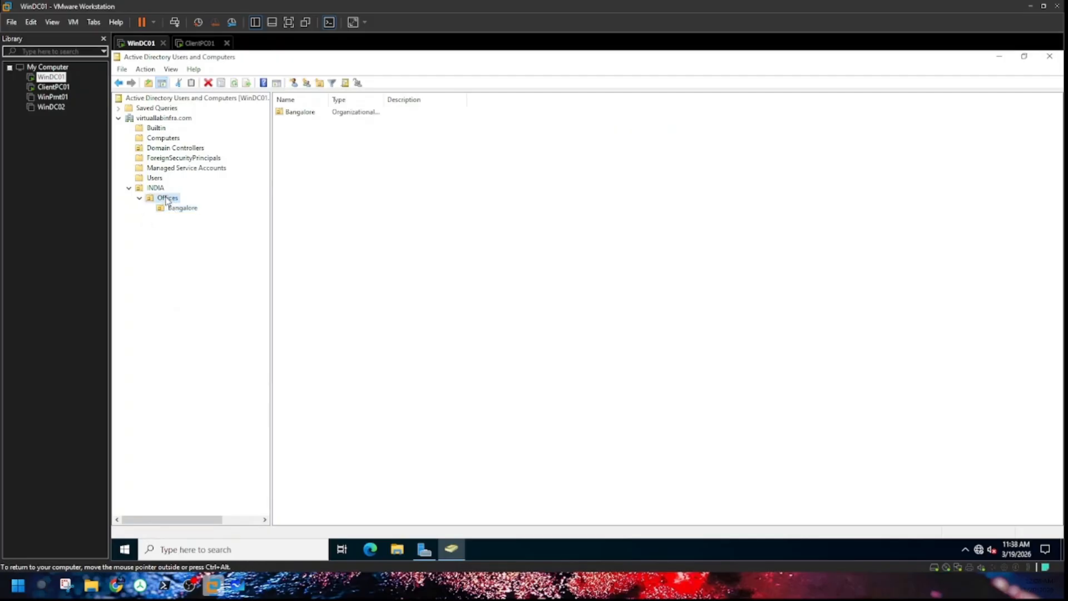
right_click(167, 199)
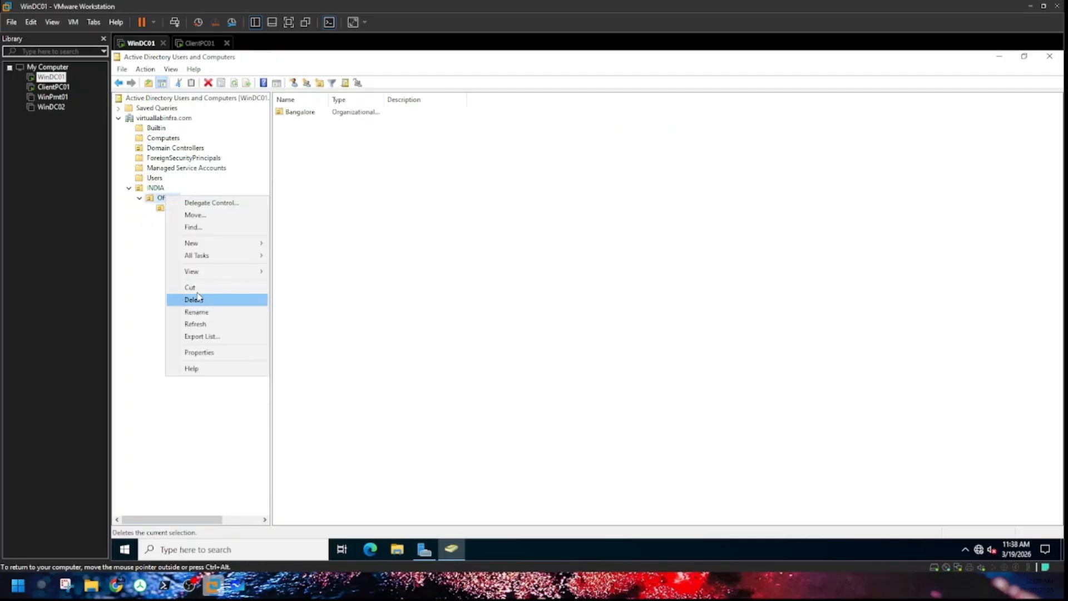
mouse_move(214, 256)
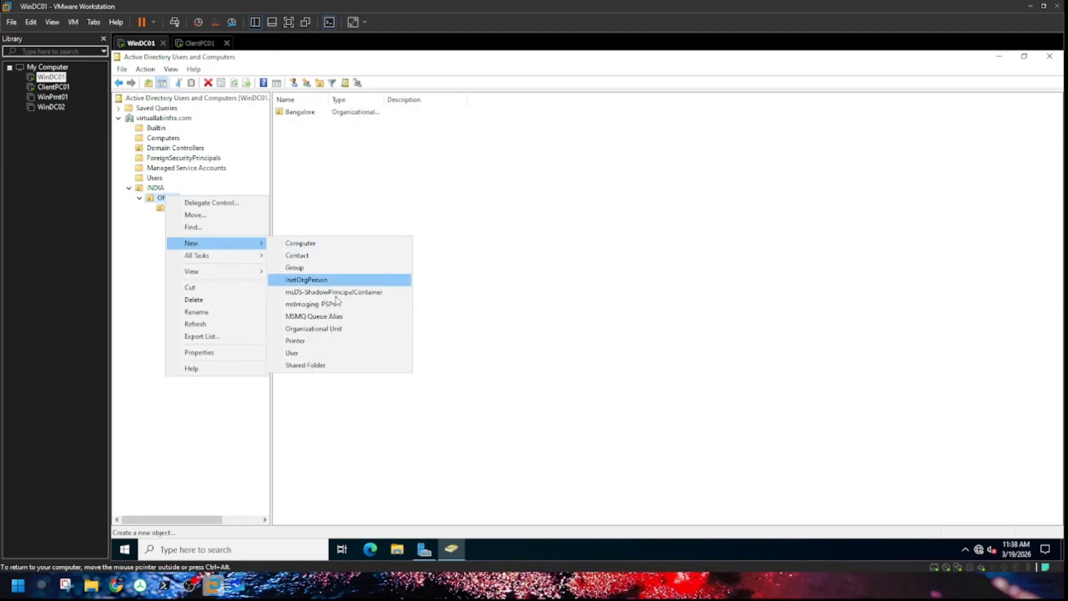
left_click(305, 328)
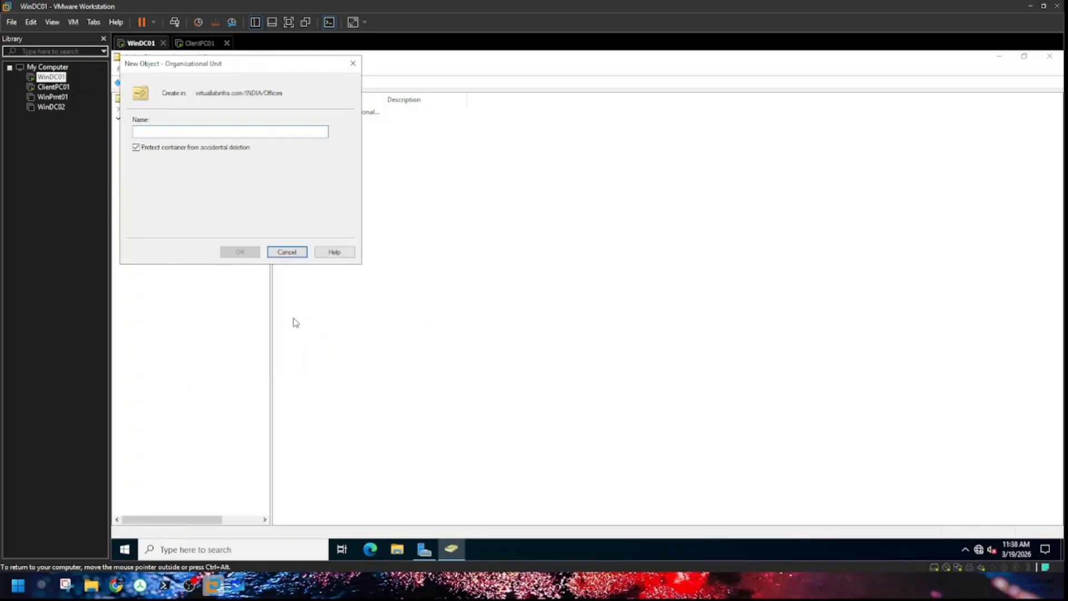
type("M")
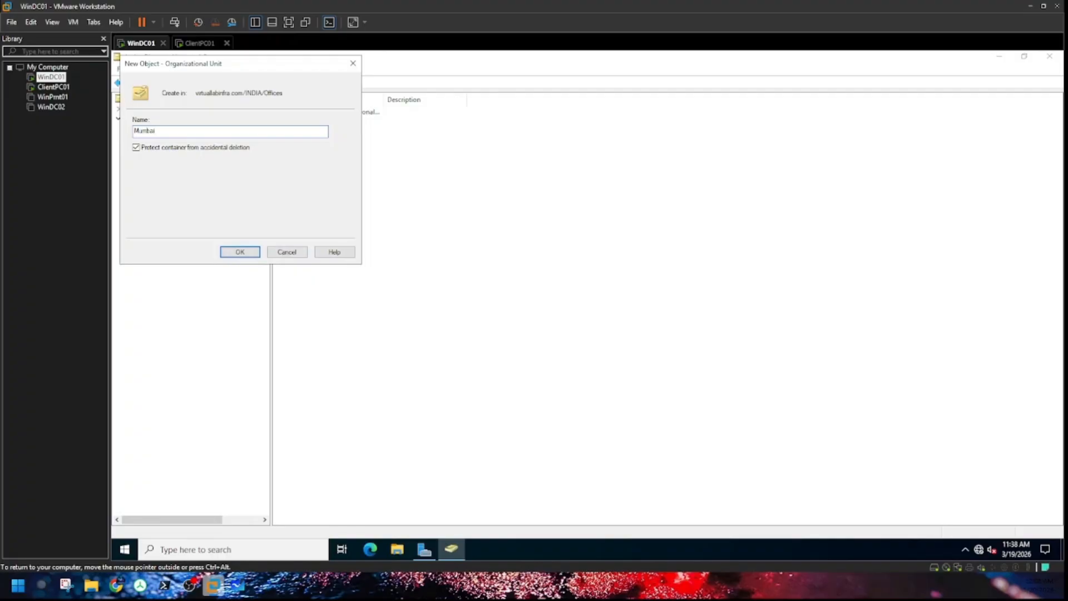
type("umbai")
left_click(249, 253)
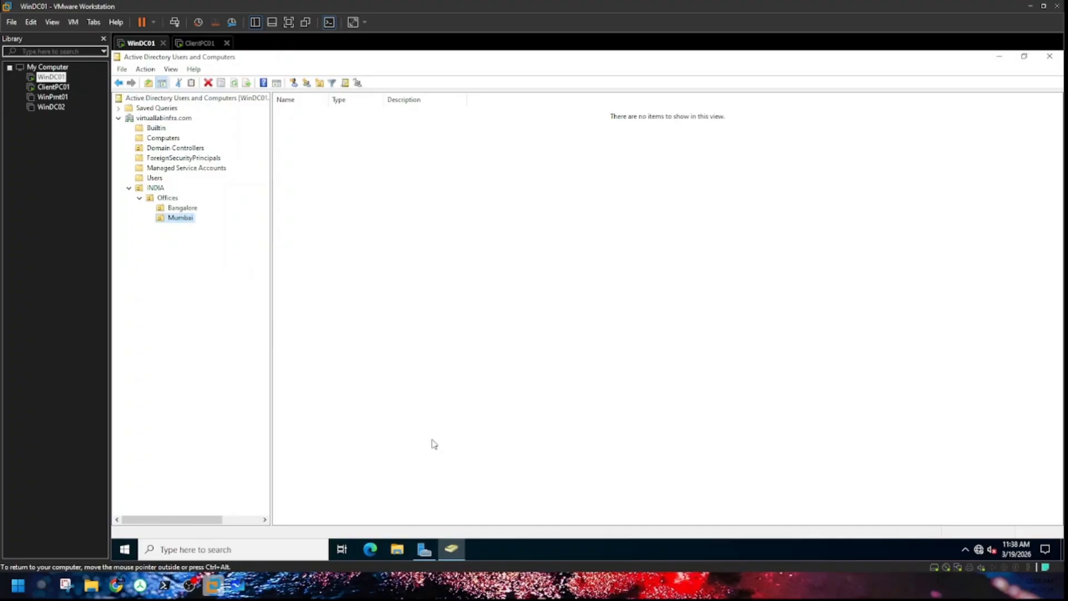
left_click(237, 585)
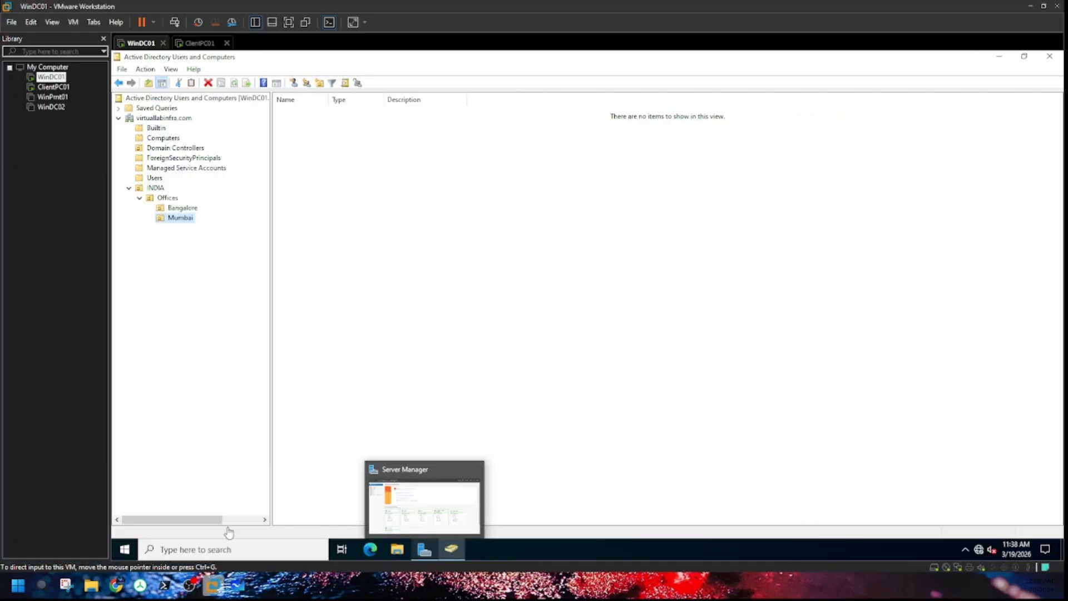
Step: Switch back to Active Directory Users and Computers in the WinDC01 virtual machine
left_click(213, 585)
Step: Add a new OU named Admin Users directly beneath the Bangalore OU
left_click(180, 208)
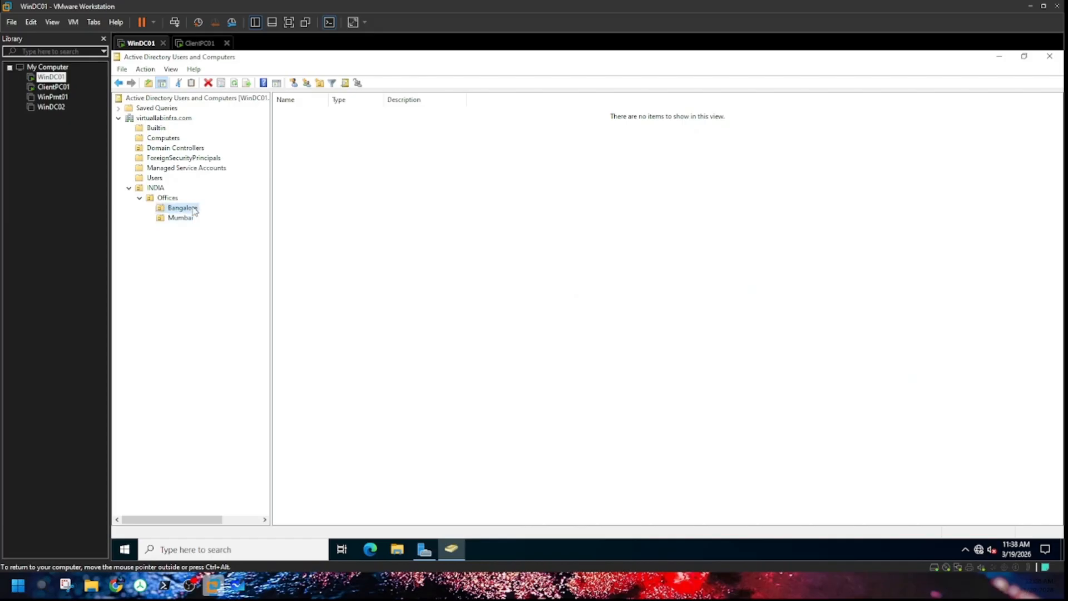
right_click(181, 207)
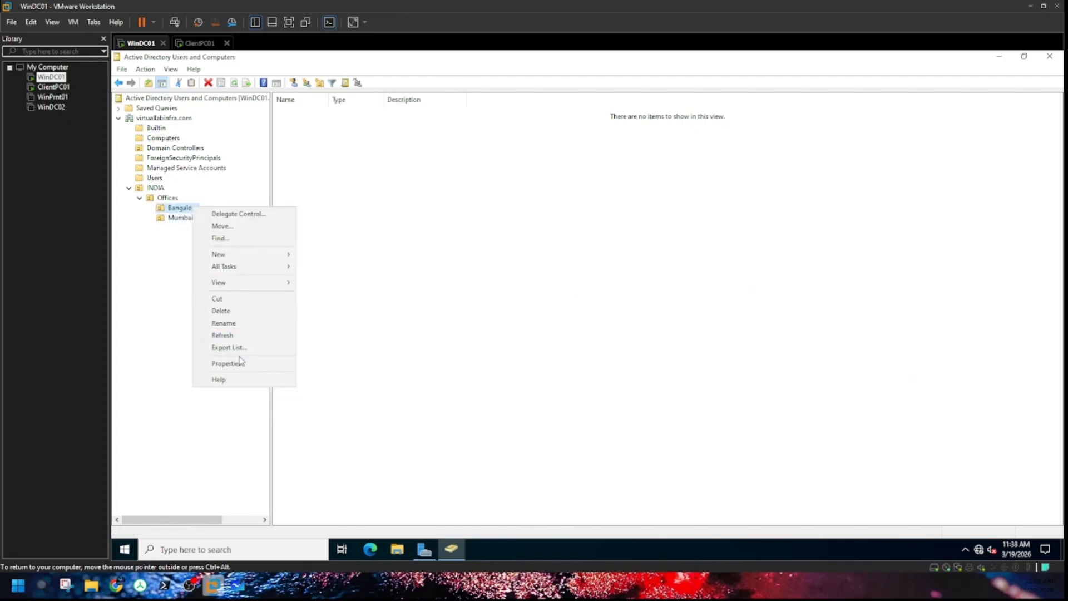
mouse_move(239, 254)
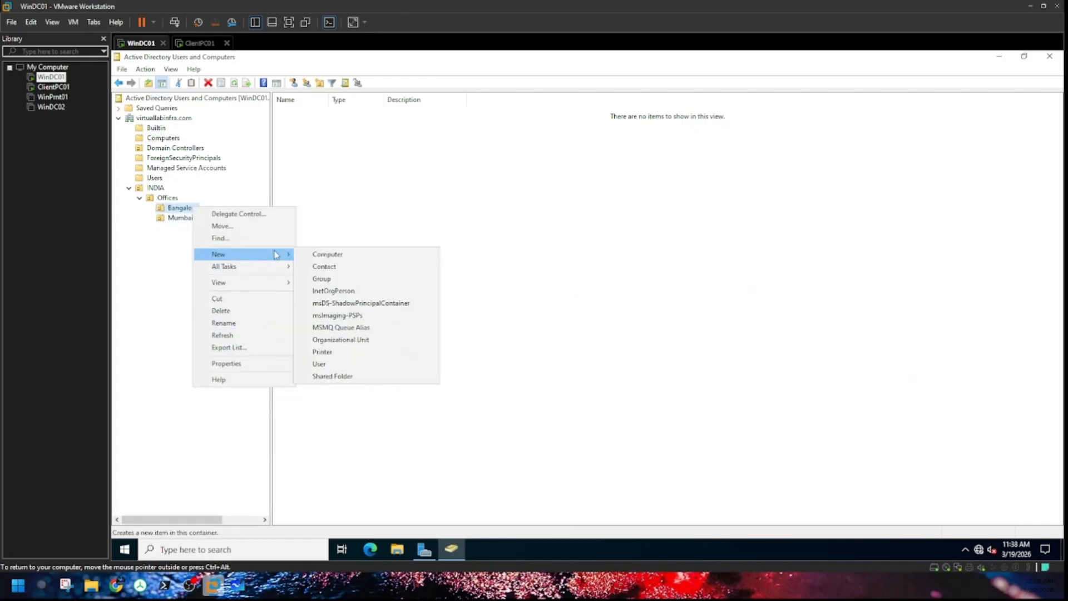
left_click(358, 344)
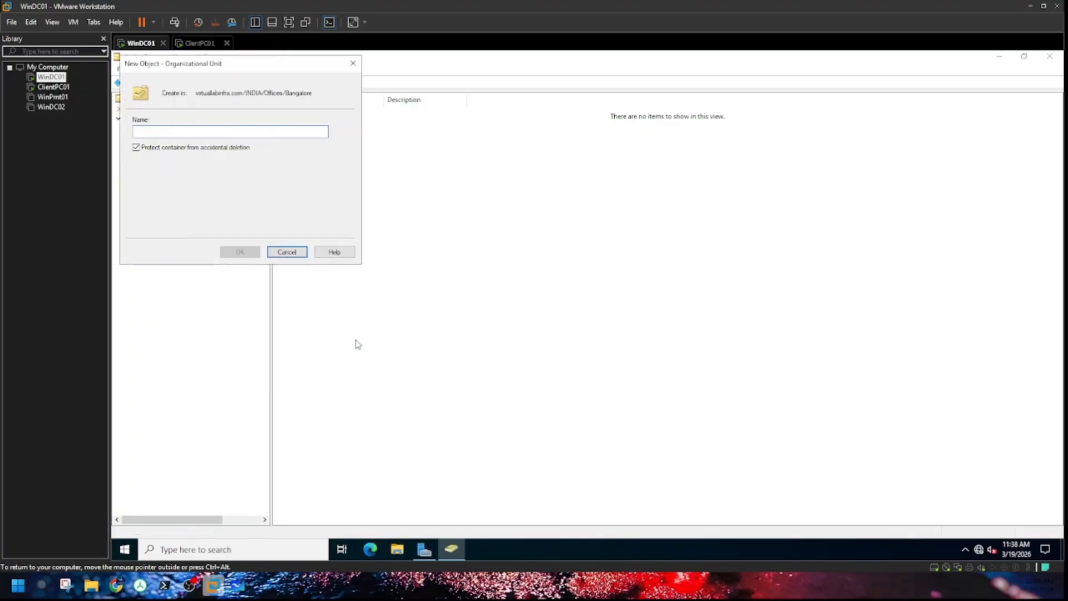
type("Admin Users")
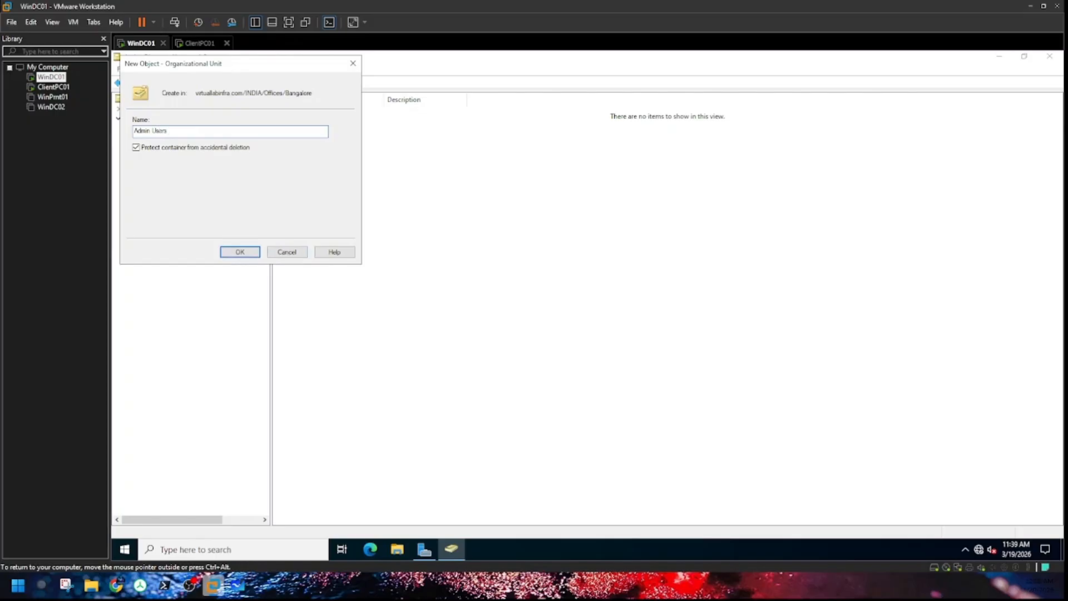
left_click(249, 255)
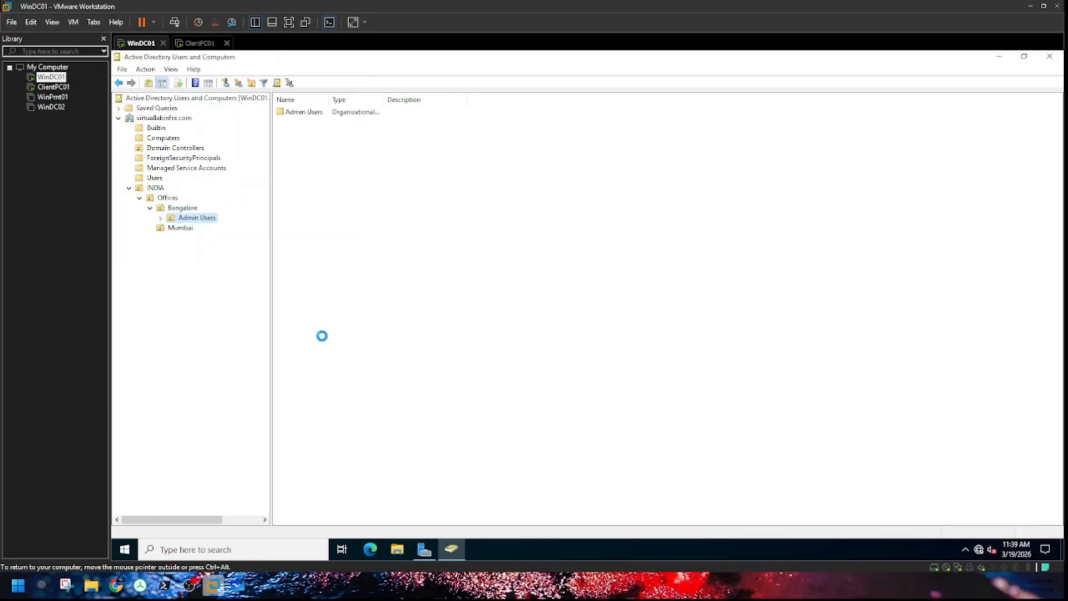
Step: Create an organizational unit named Users under Bangalore
left_click(177, 208)
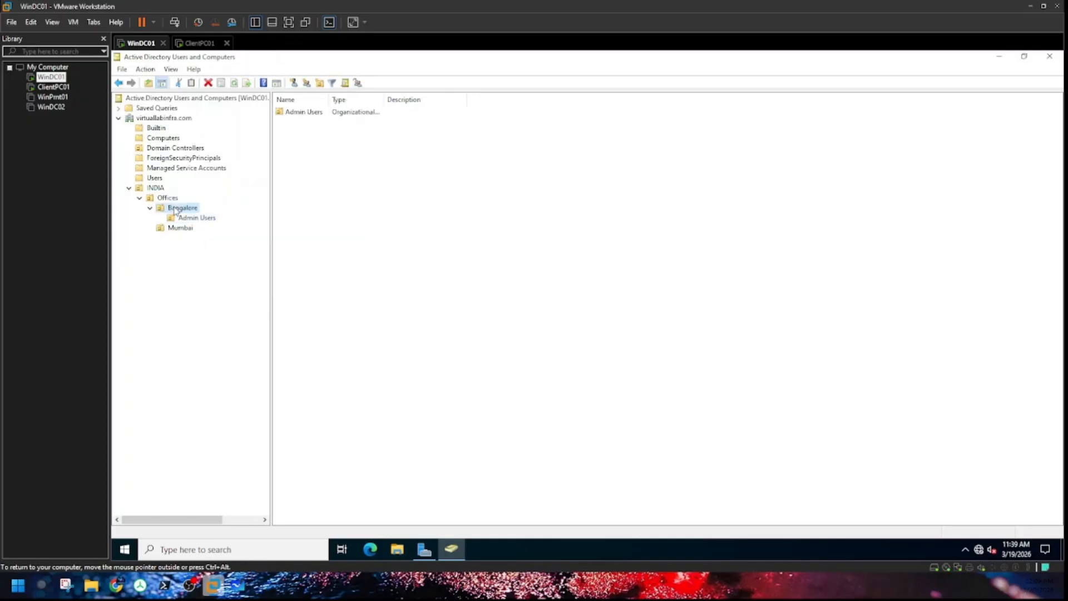
right_click(174, 209)
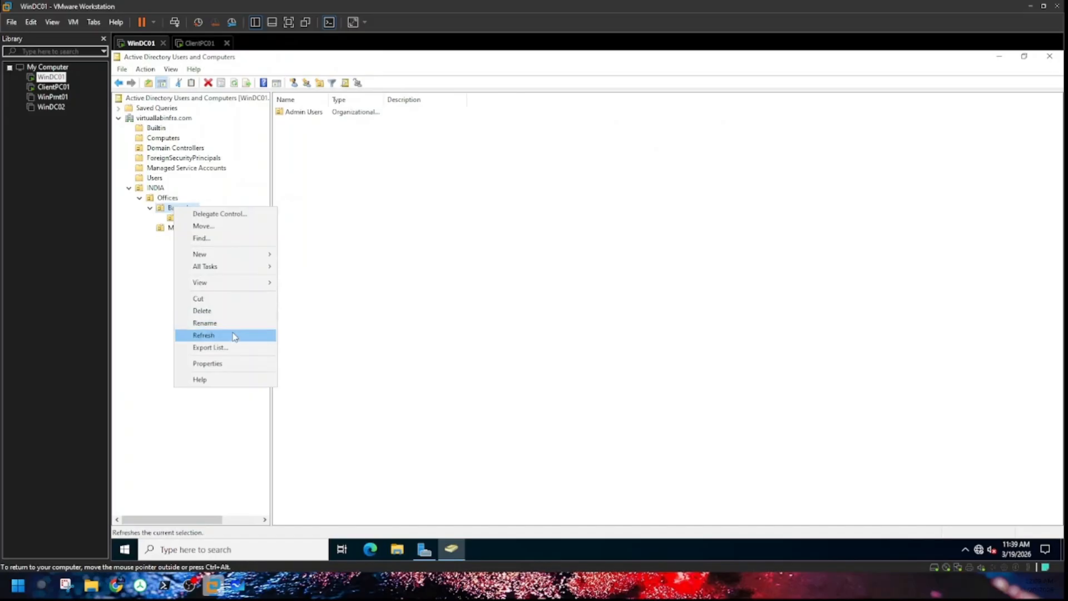
mouse_move(215, 254)
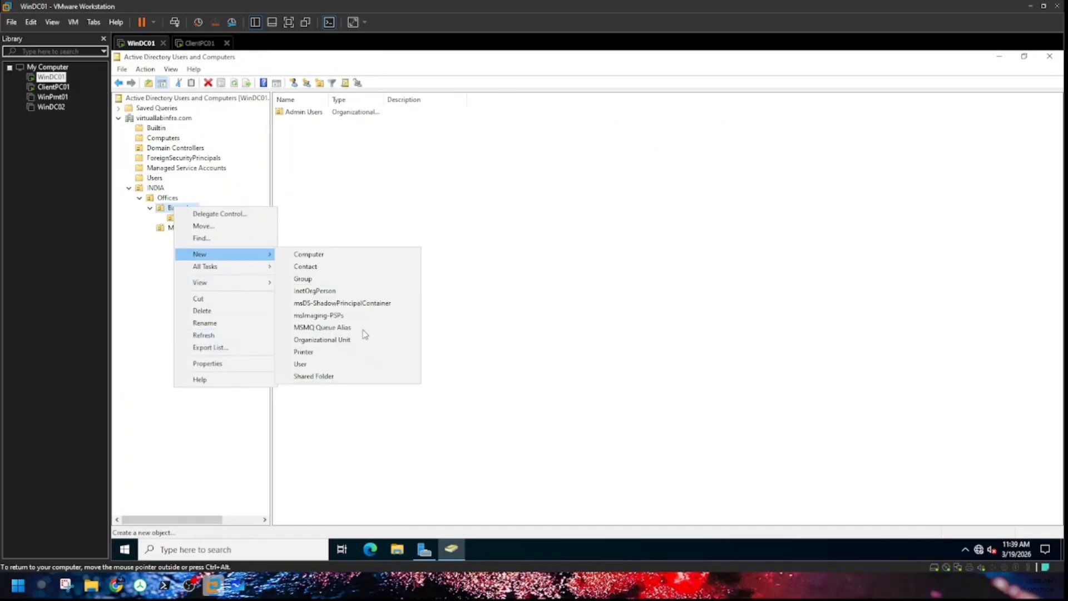
left_click(324, 340)
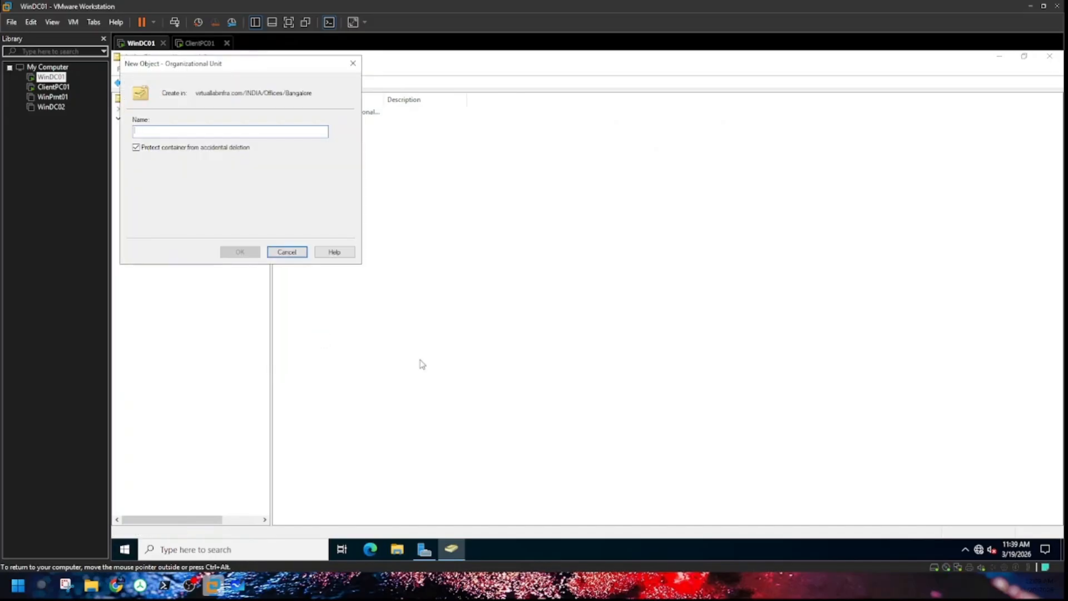
type("Users")
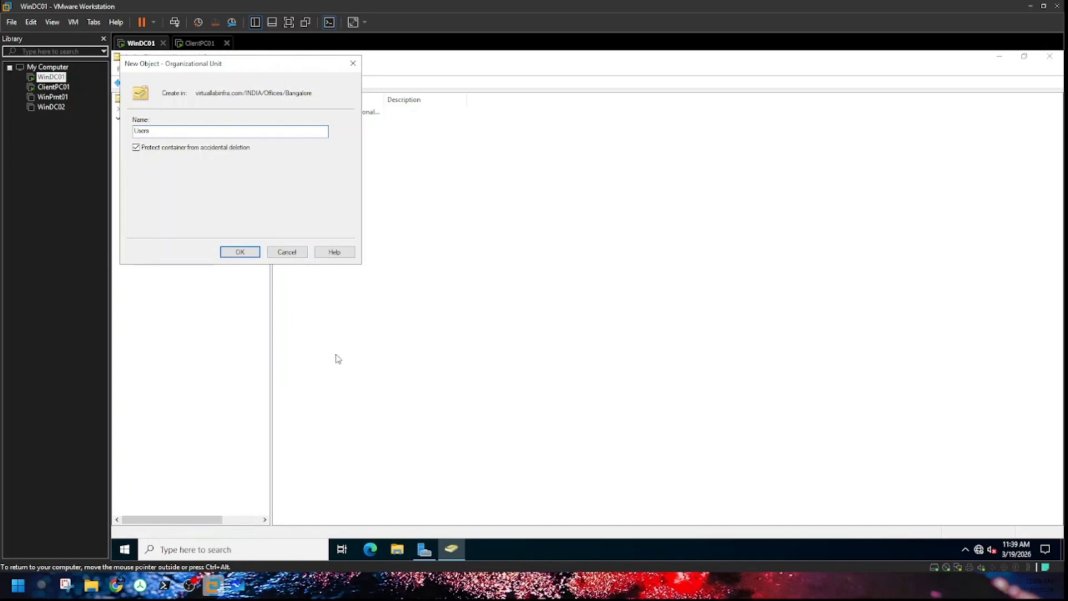
left_click(256, 253)
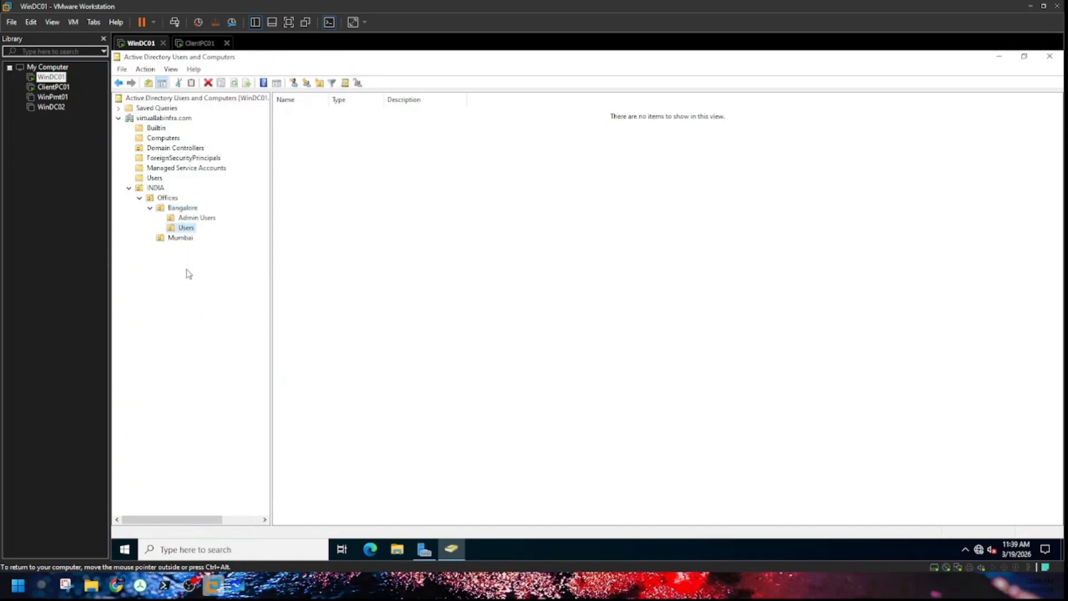
Step: Create an HR organizational unit inside Bangalore's new Users OU
right_click(188, 231)
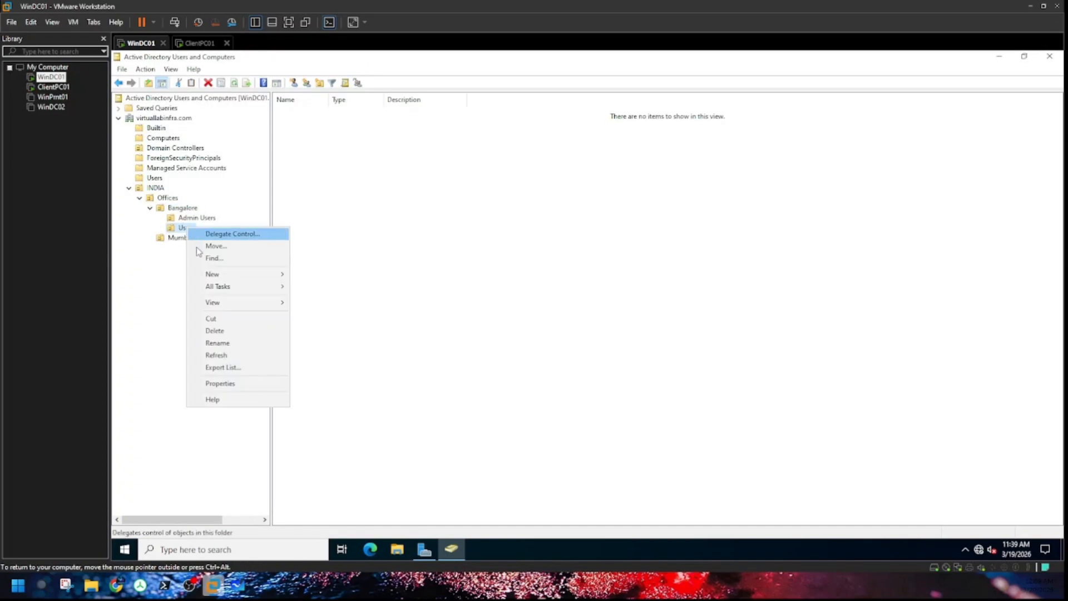
mouse_move(223, 274)
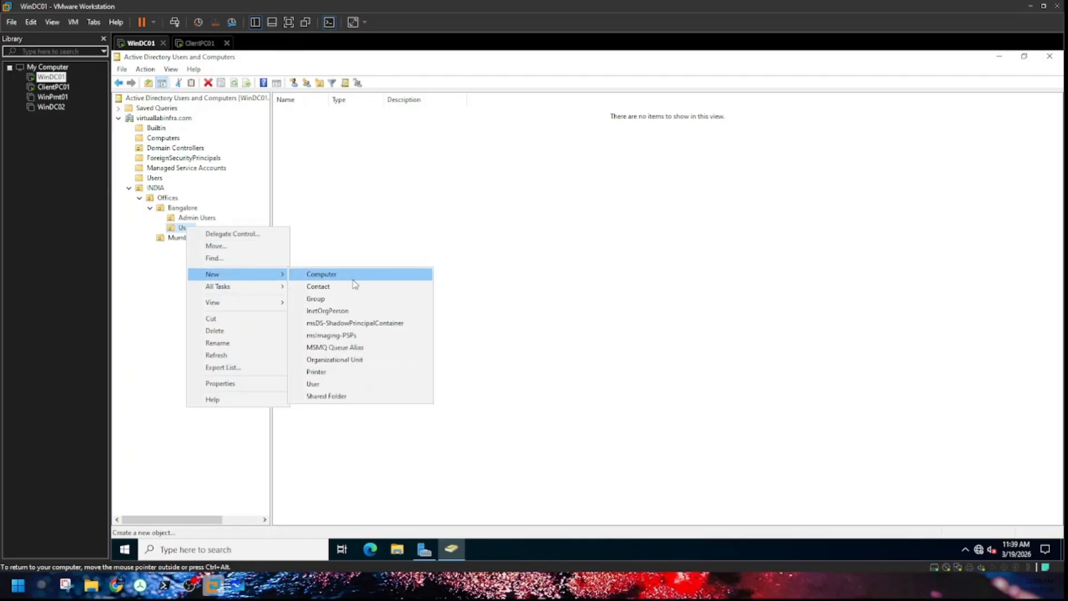
left_click(337, 360)
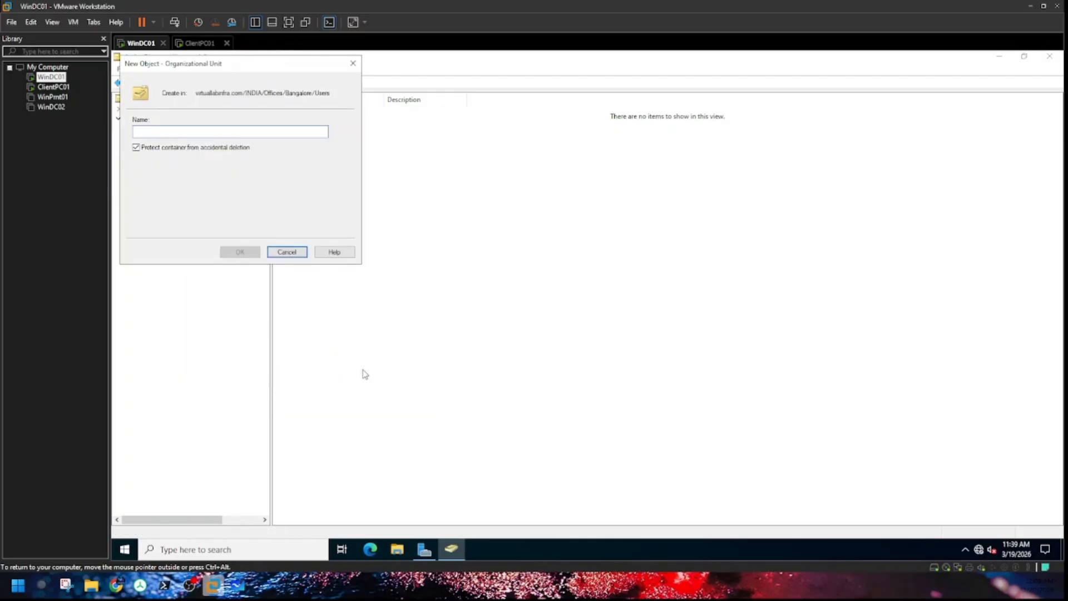
type("HR")
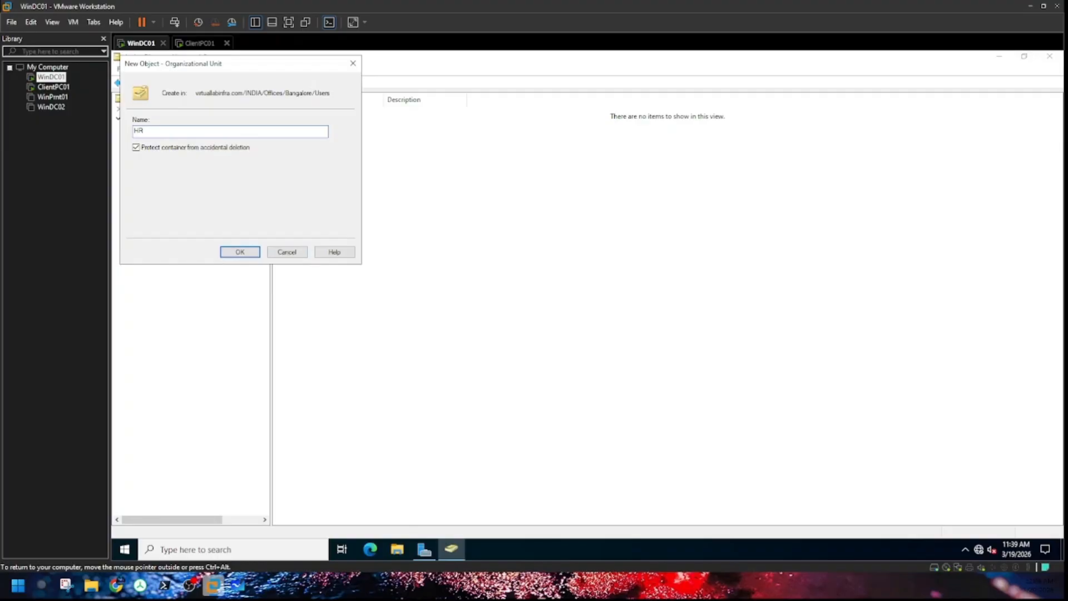
left_click(250, 255)
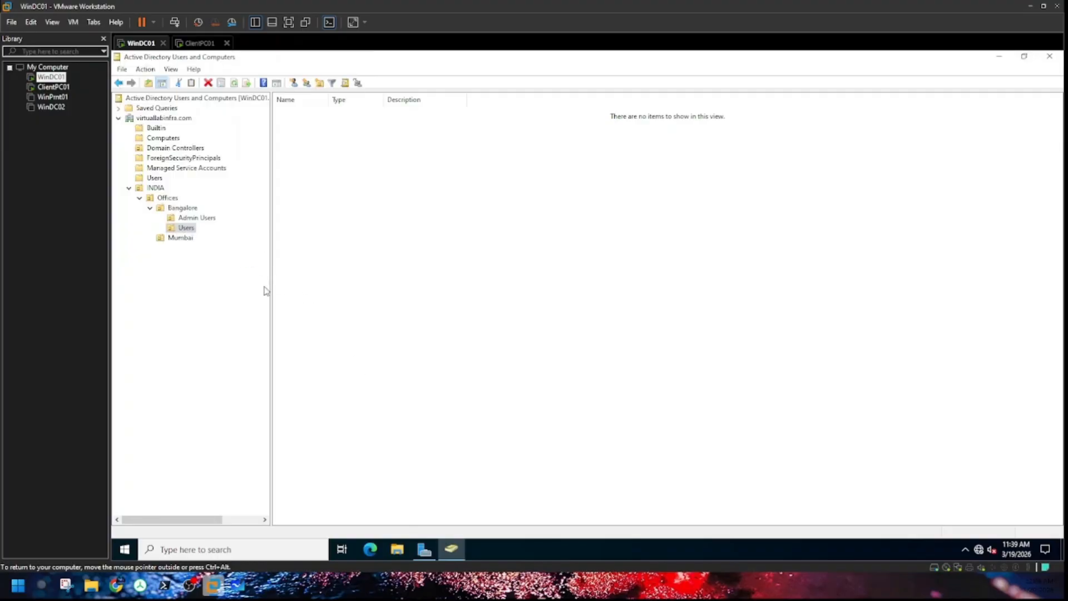
Step: Create an IT OU inside Bangalore's Users, checking the whiteboard OU plan first
left_click(187, 229)
right_click(187, 228)
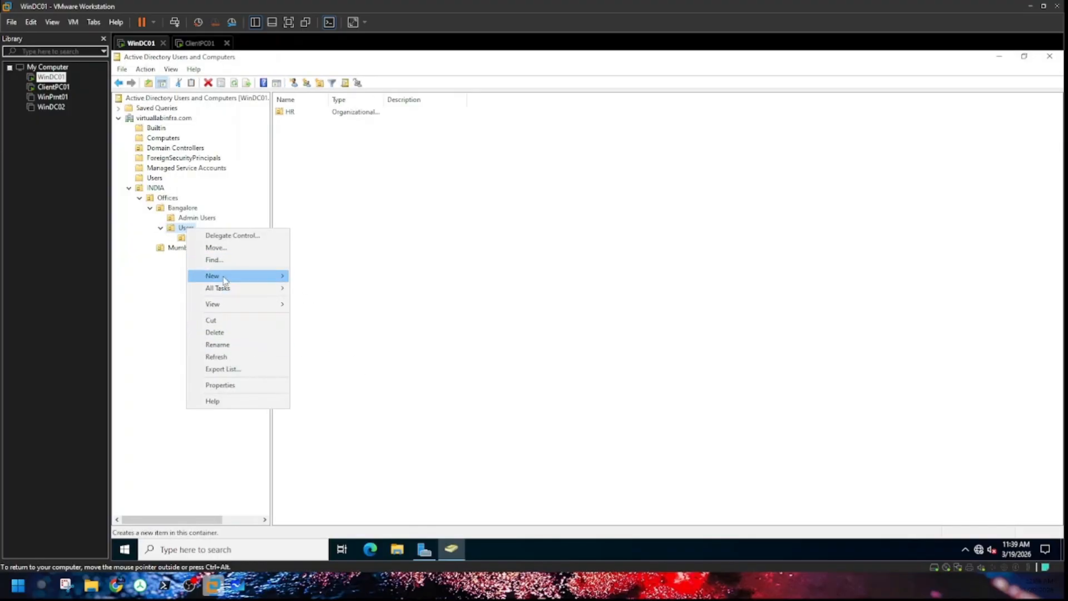
mouse_move(225, 278)
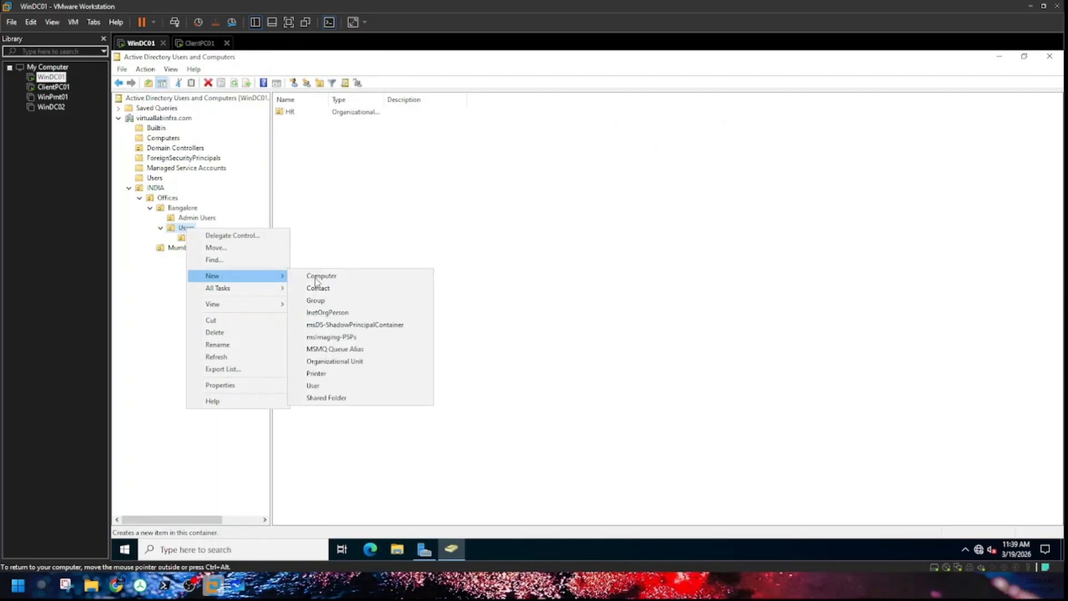
left_click(334, 361)
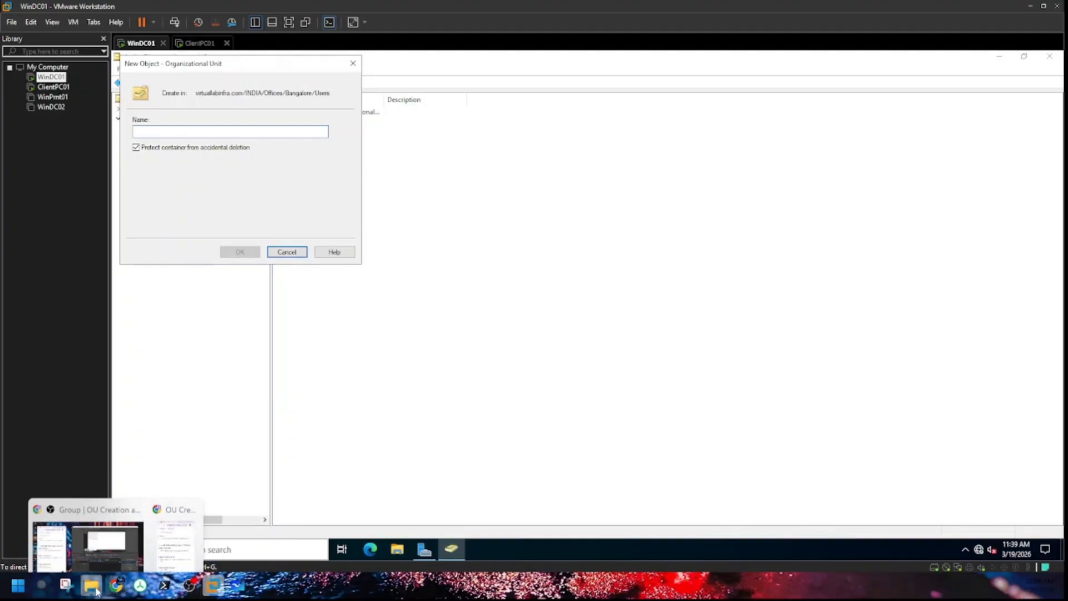
left_click(237, 586)
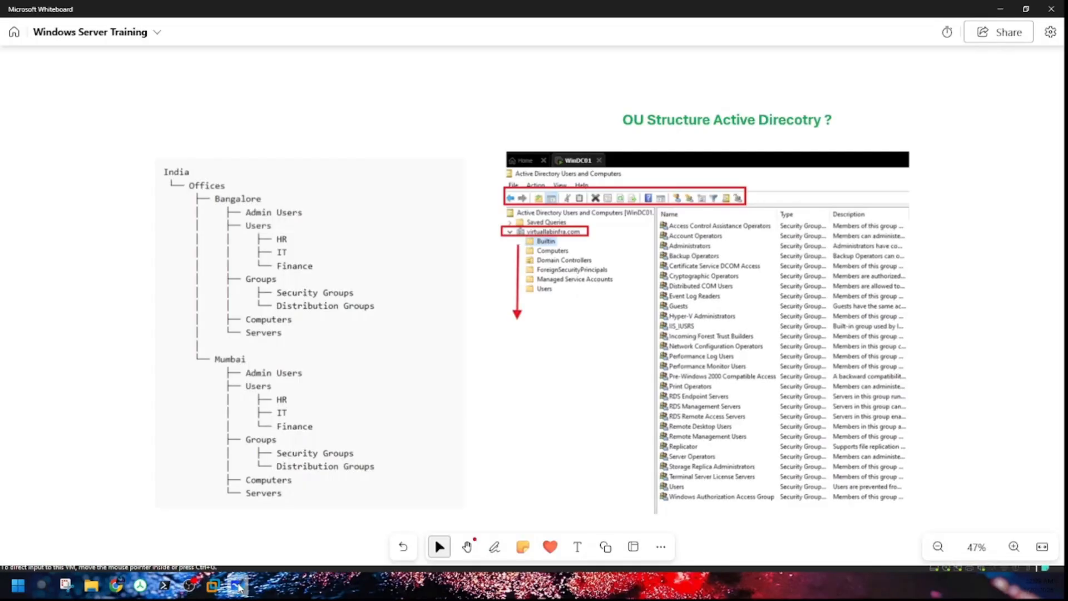
left_click(238, 586)
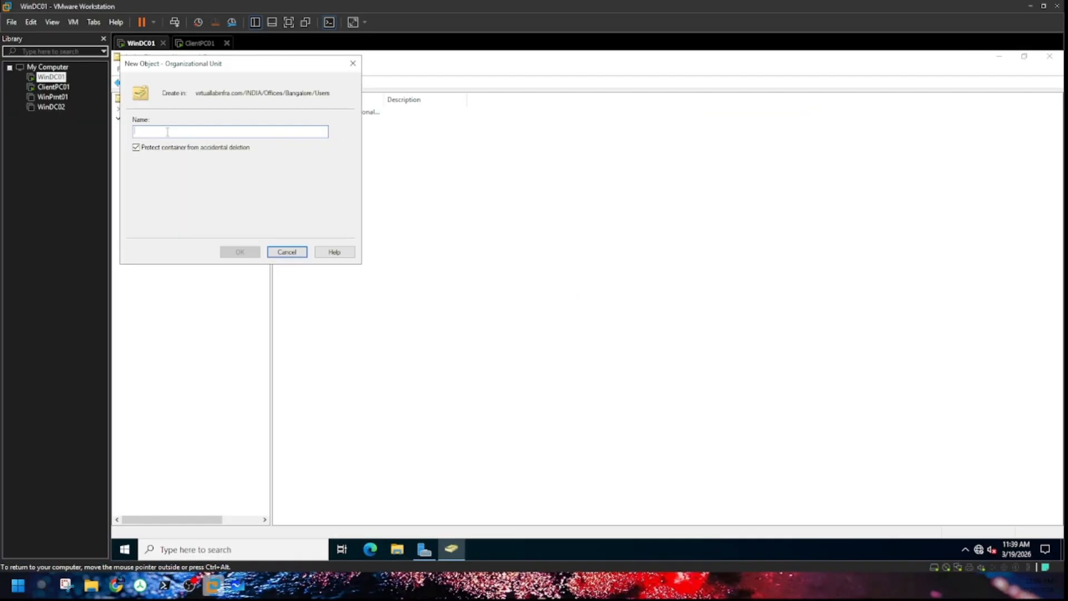
type("t")
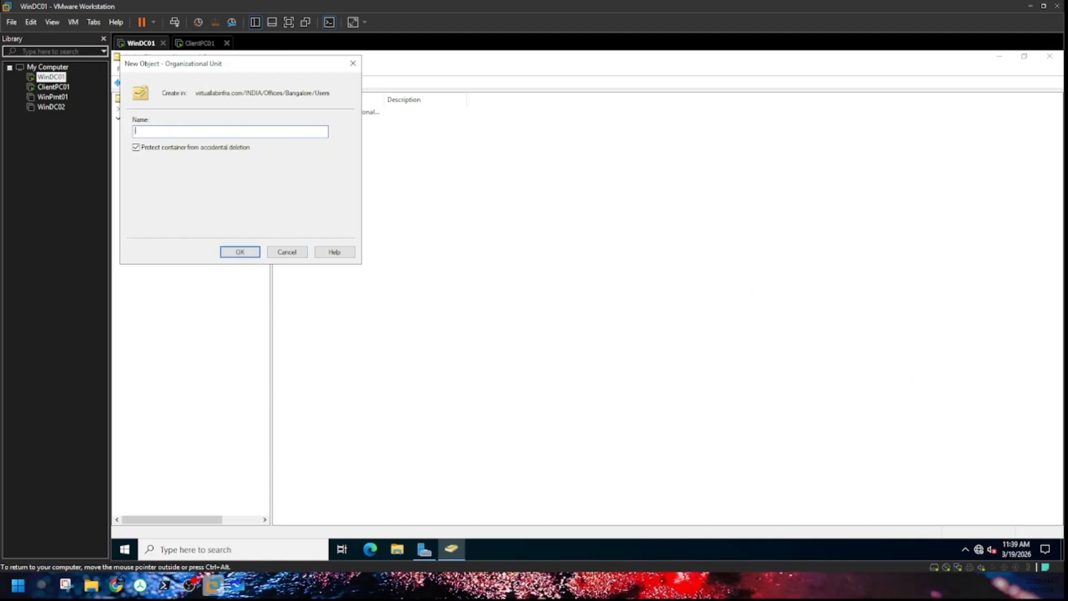
type("IT")
left_click(240, 252)
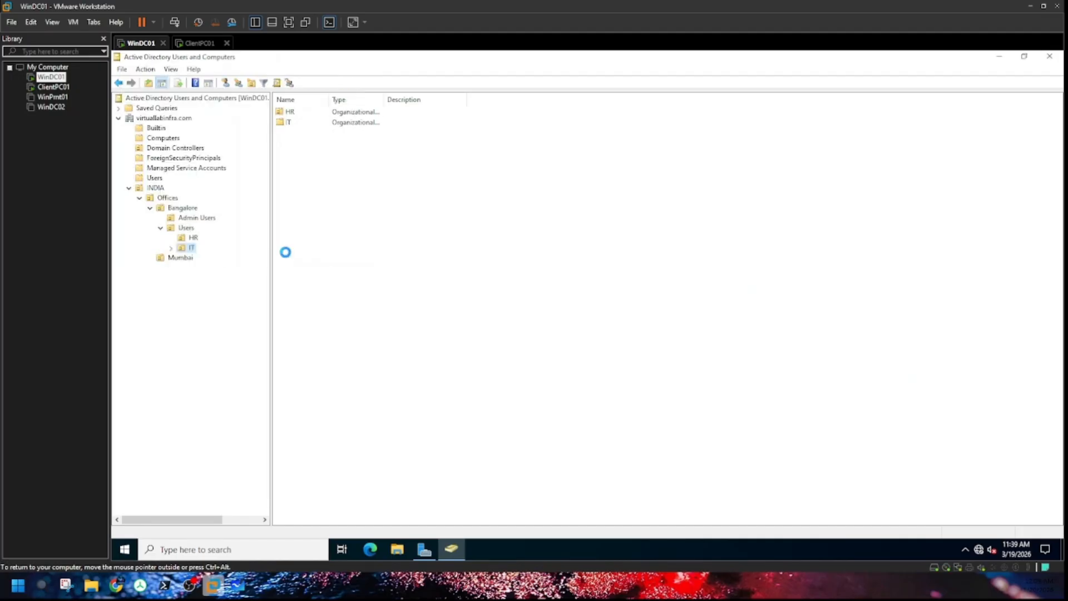
Step: Create a Finanace OU inside Bangalore's Users, correcting a mistyped first letter
left_click(185, 228)
right_click(187, 228)
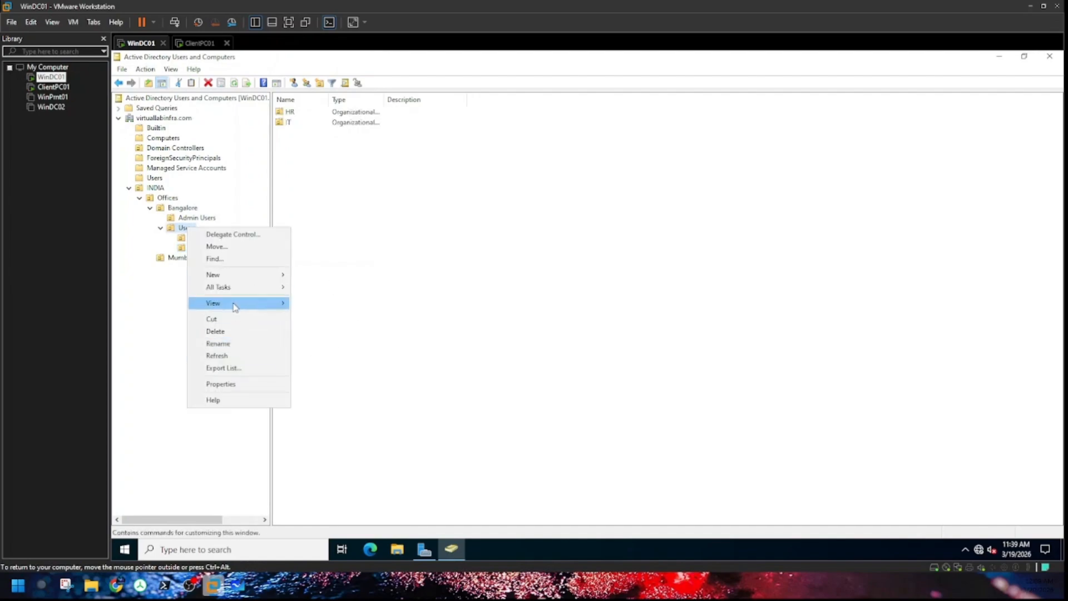
mouse_move(245, 275)
left_click(416, 361)
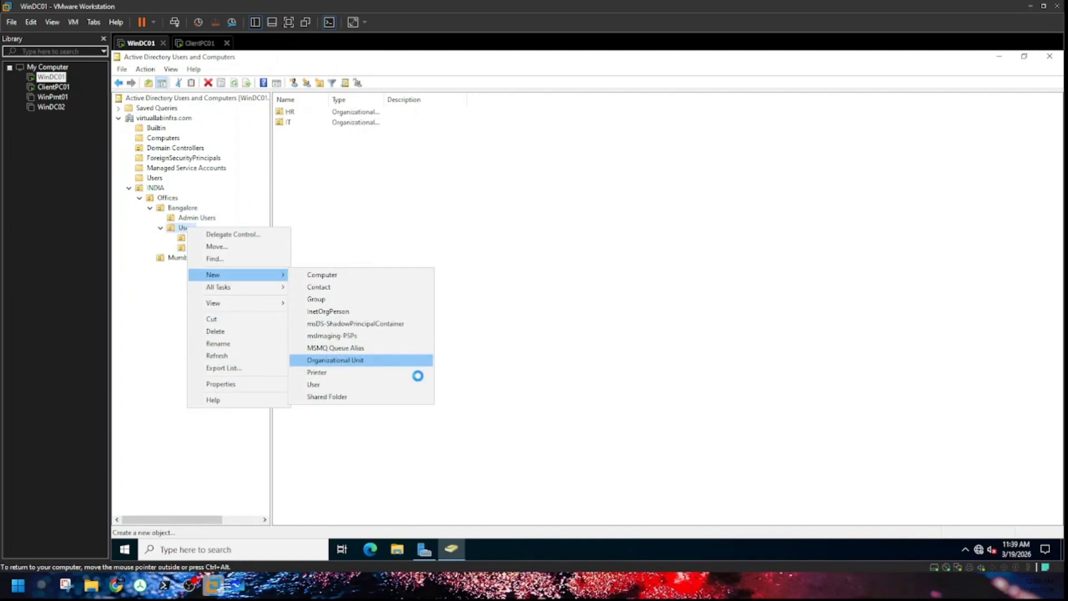
type("F")
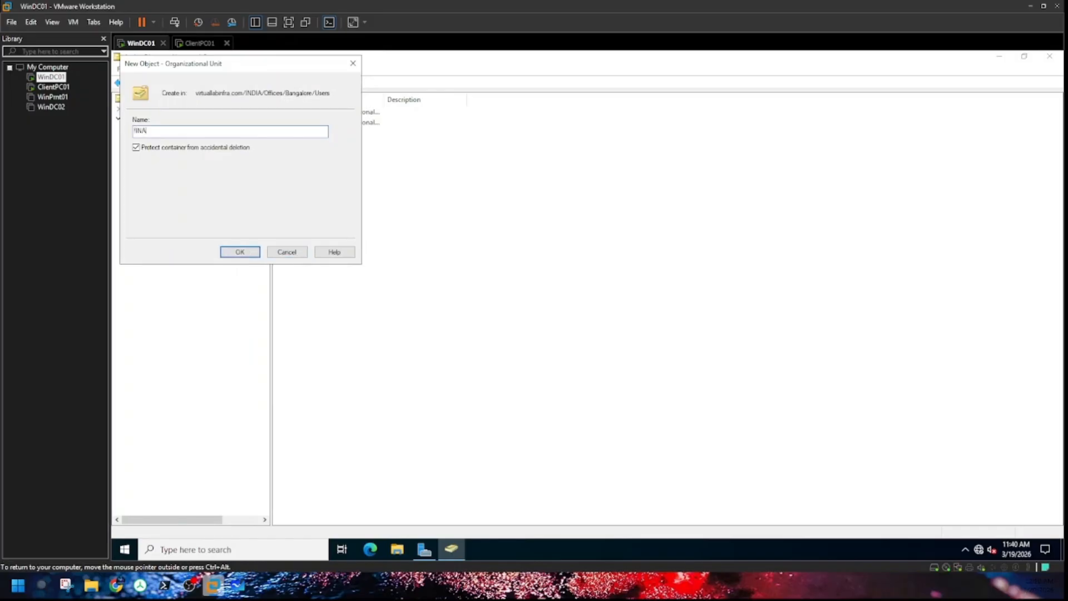
key("BackSpace")
type("Finanace")
left_click(239, 252)
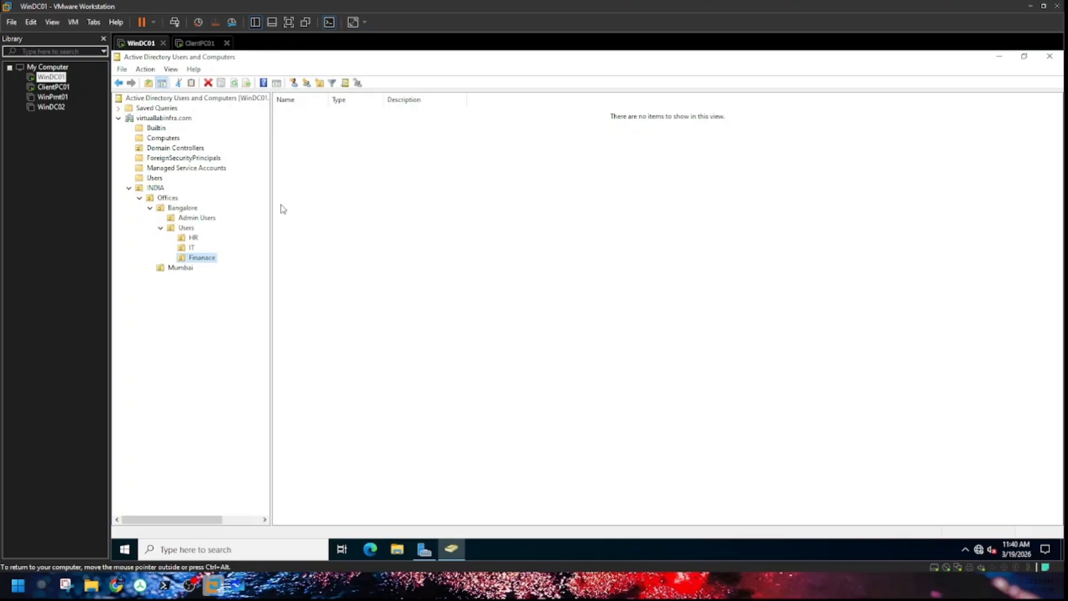
Step: Create an Admin Users organizational unit under Mumbai
left_click(179, 269)
right_click(179, 270)
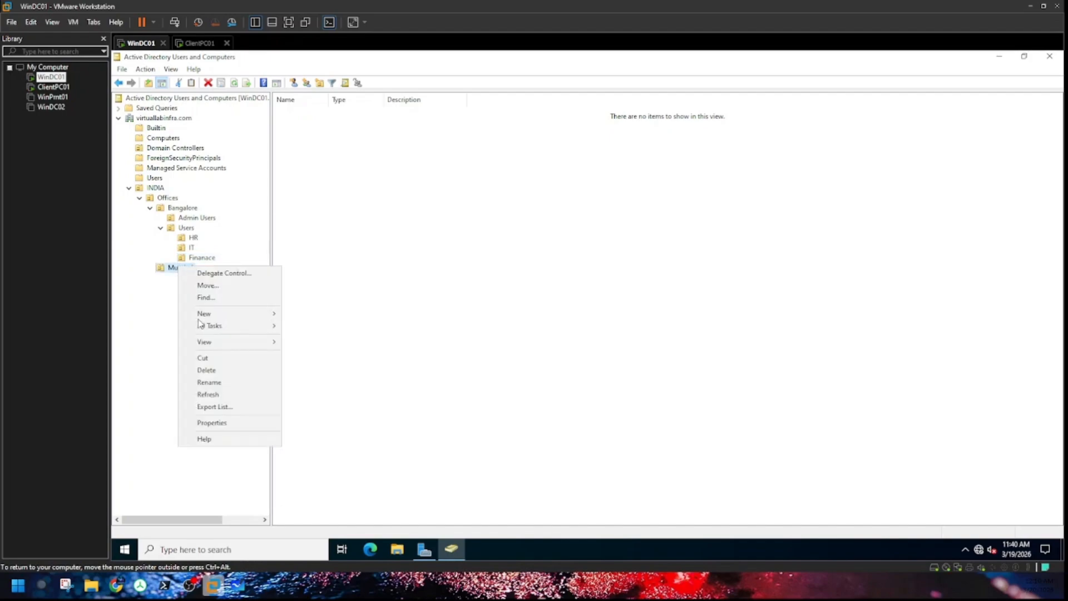
mouse_move(203, 313)
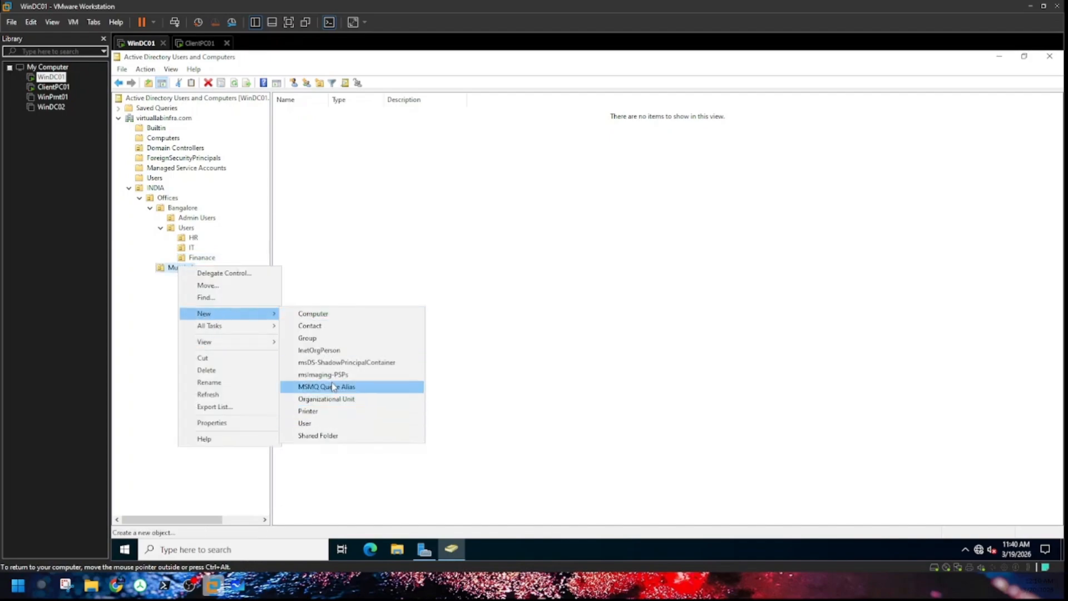
left_click(328, 399)
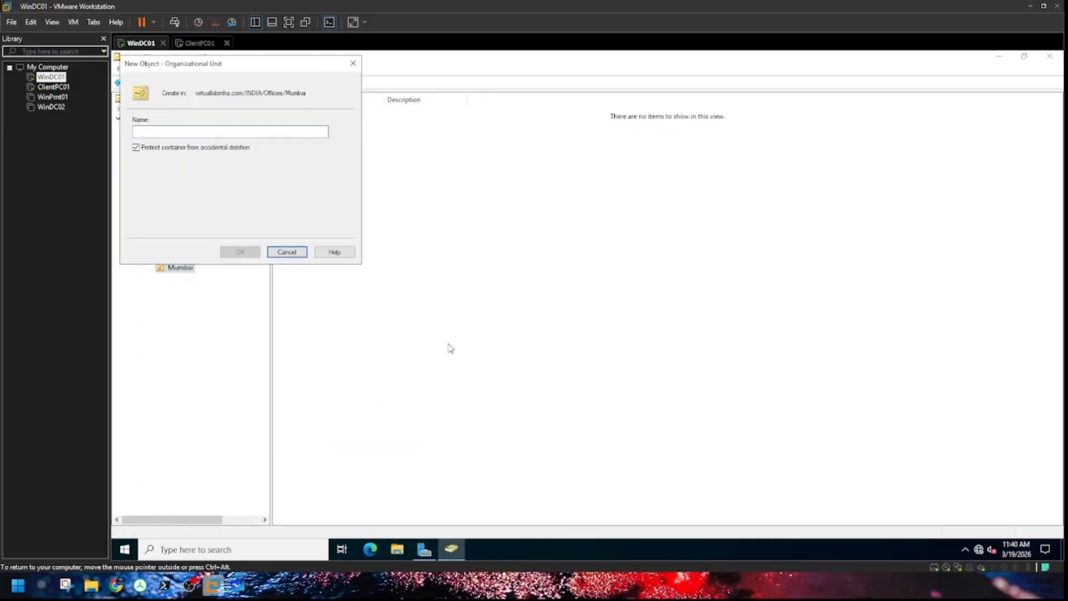
type("Admin Users")
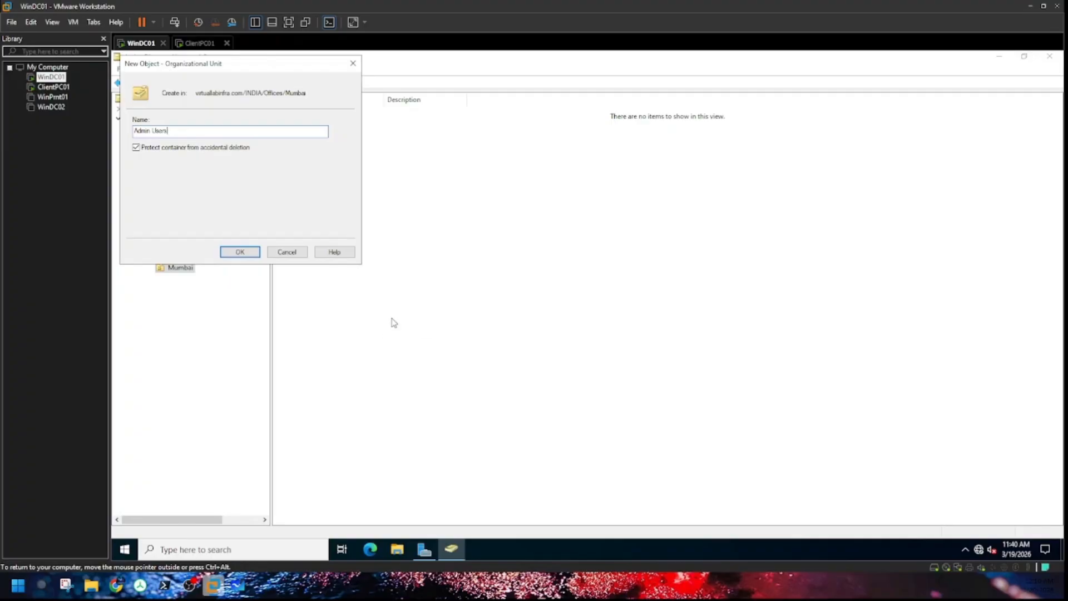
left_click(239, 252)
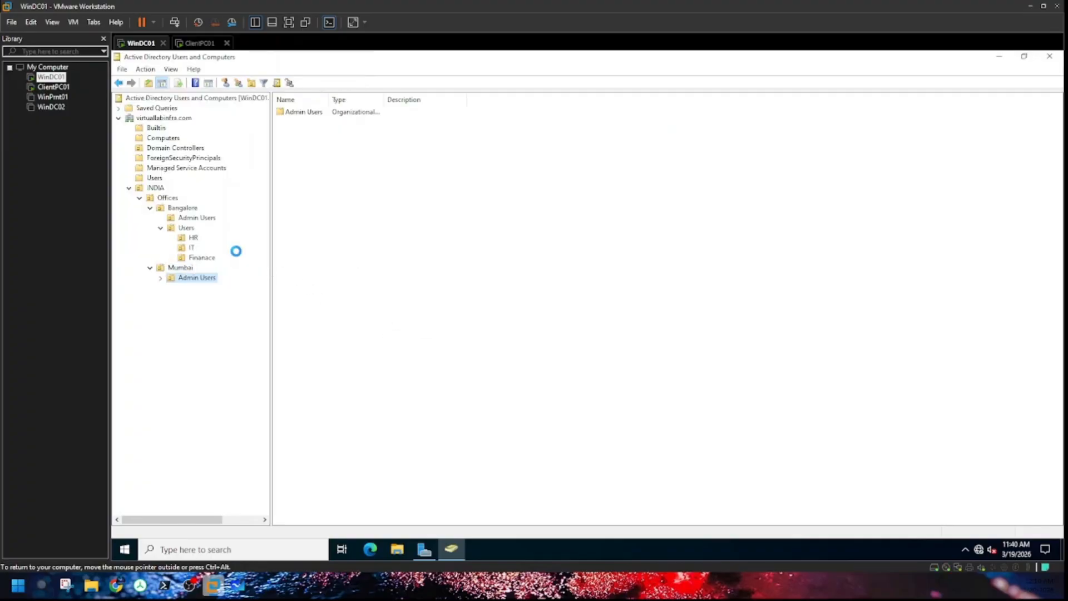
Step: Create a Users organizational unit under Mumbai
left_click(180, 269)
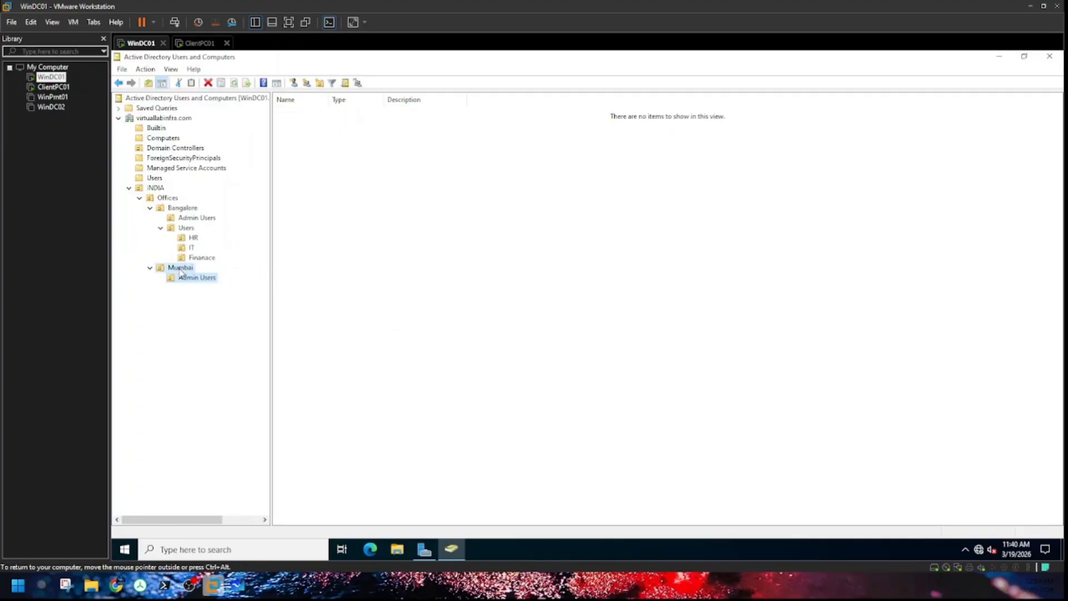
right_click(181, 271)
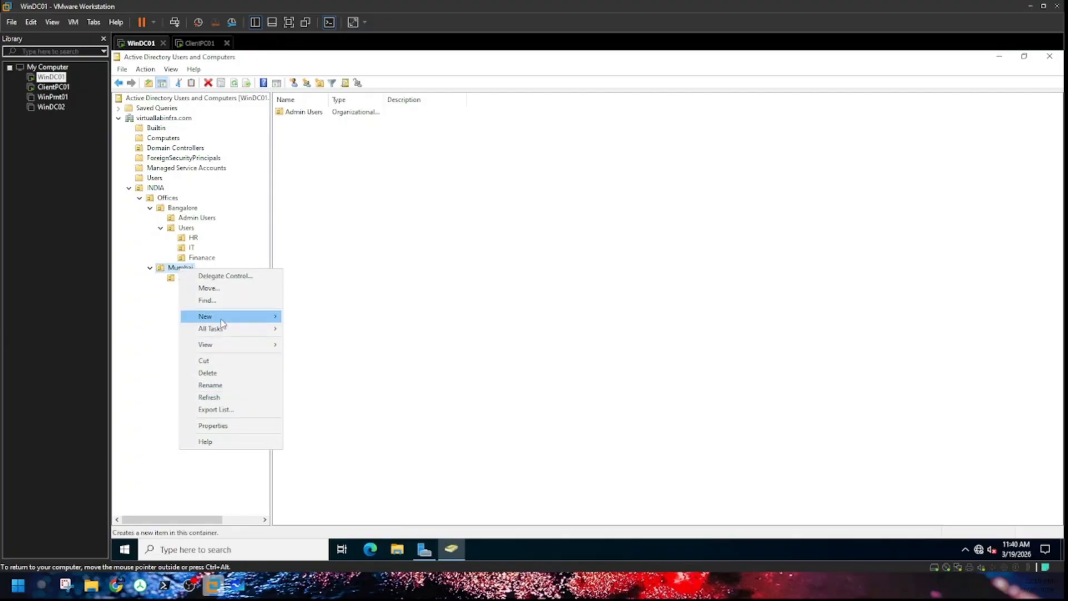
mouse_move(222, 316)
left_click(356, 405)
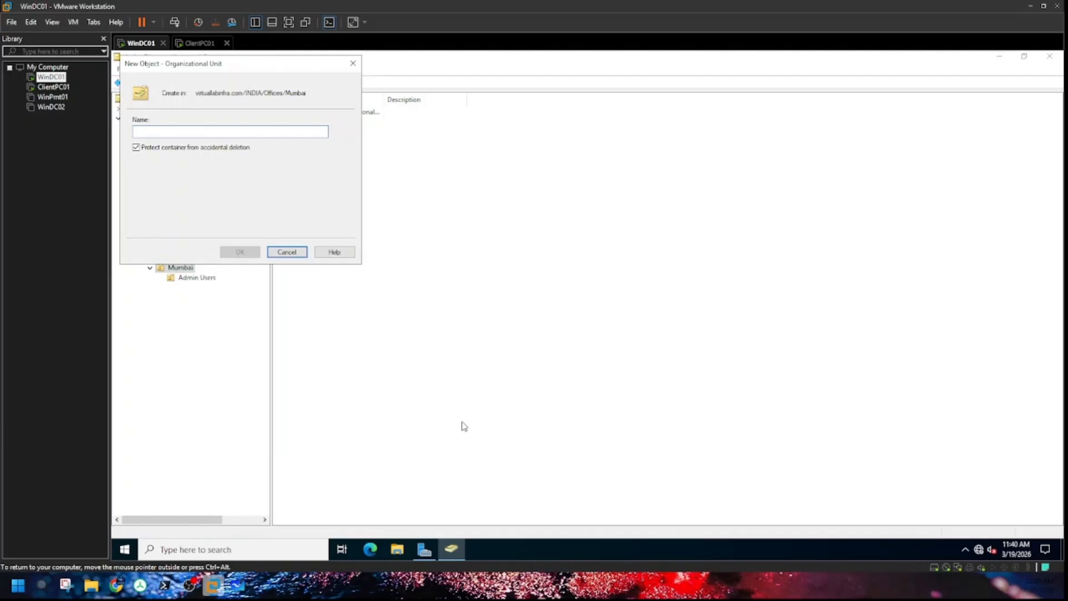
type("Users")
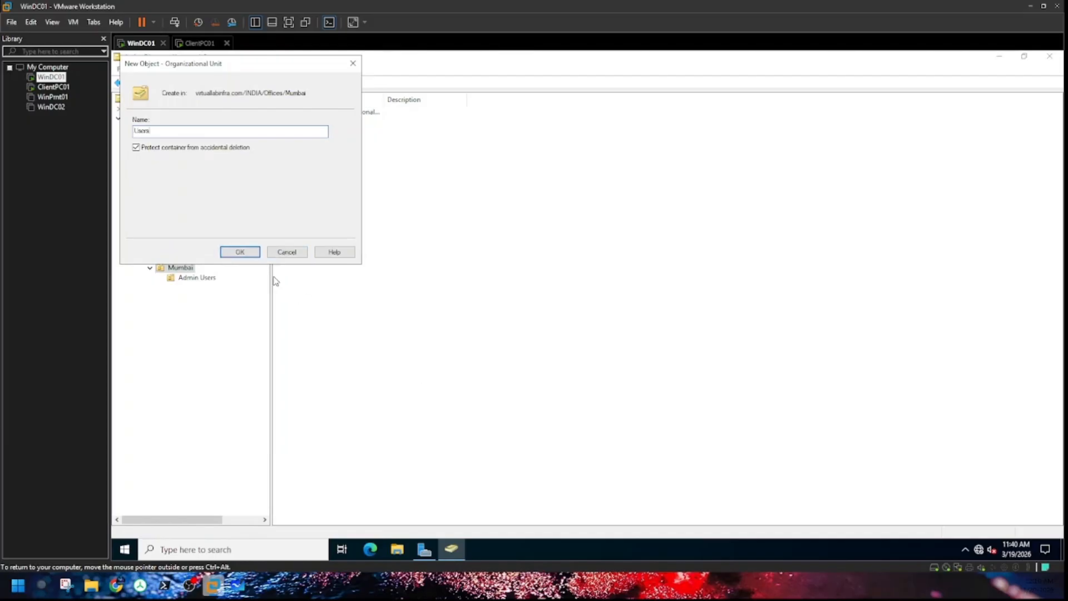
left_click(240, 252)
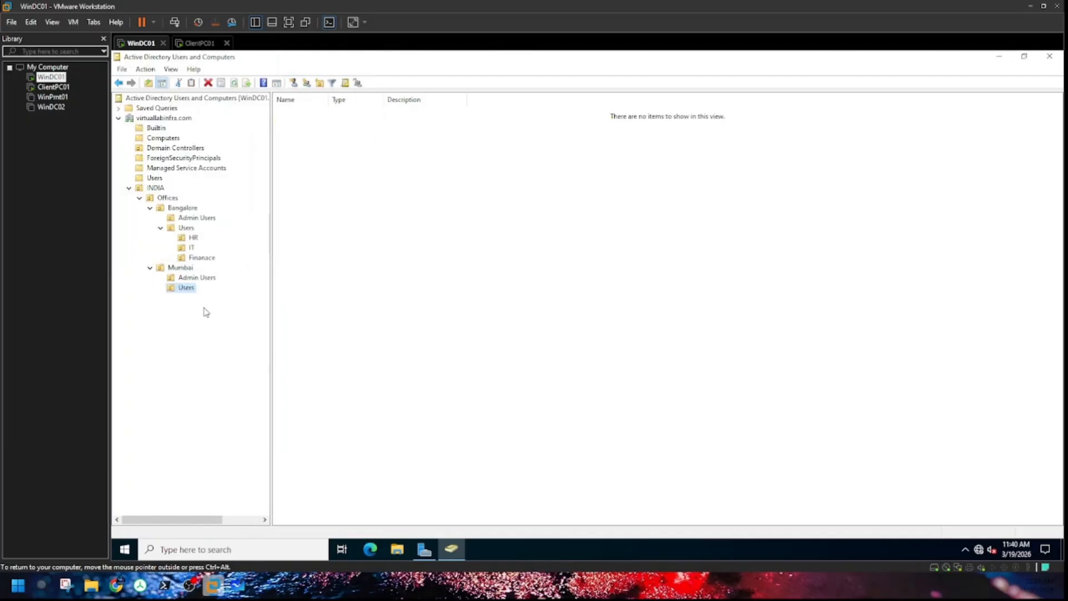
Step: Create an HR OU inside Mumbai's Users unit
right_click(189, 289)
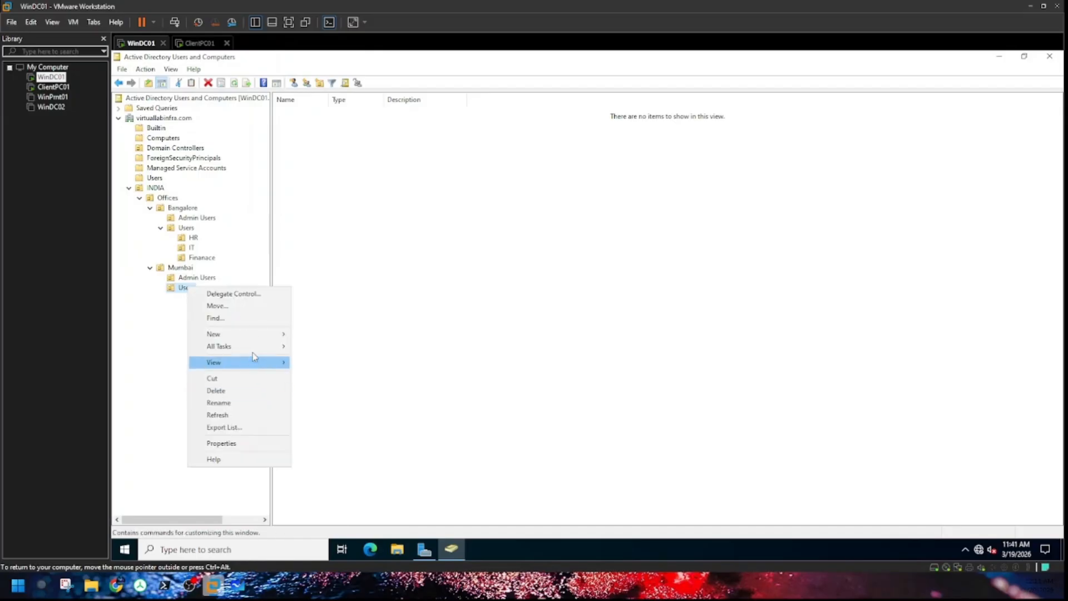
mouse_move(245, 334)
left_click(335, 419)
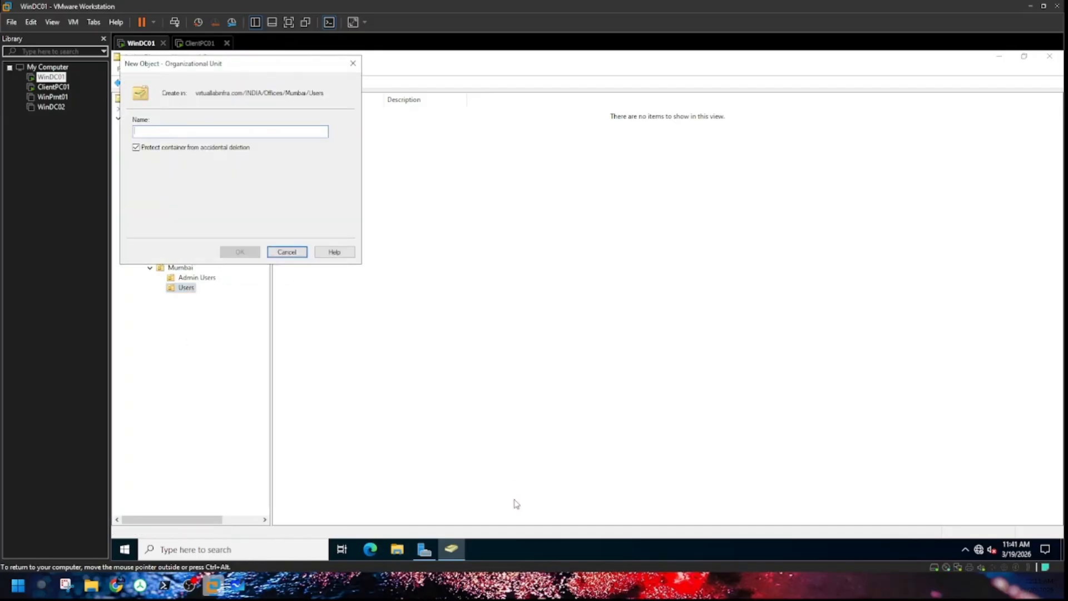
type("HR")
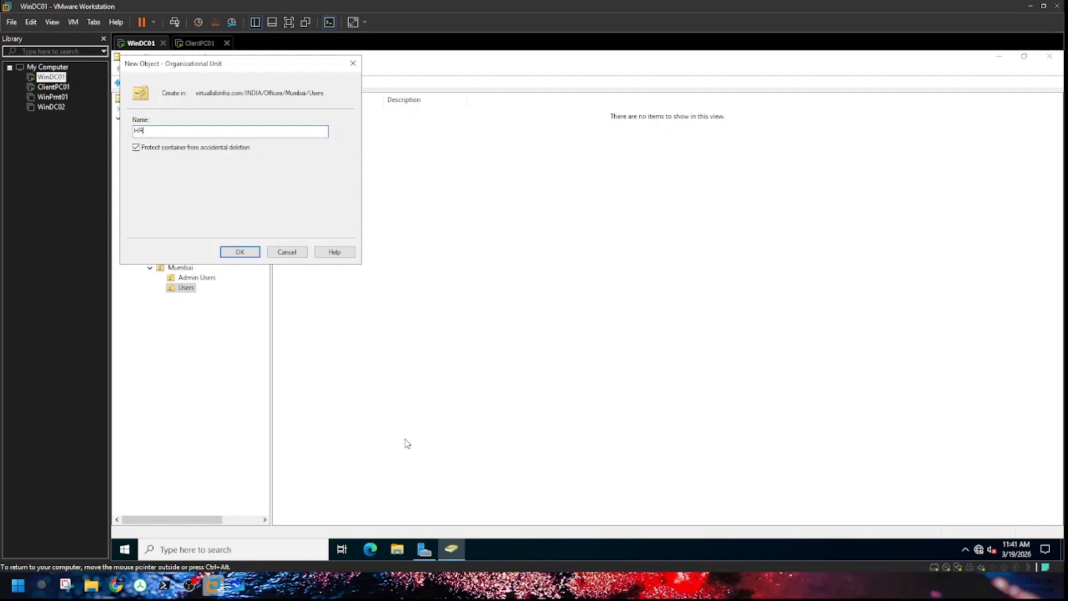
left_click(240, 252)
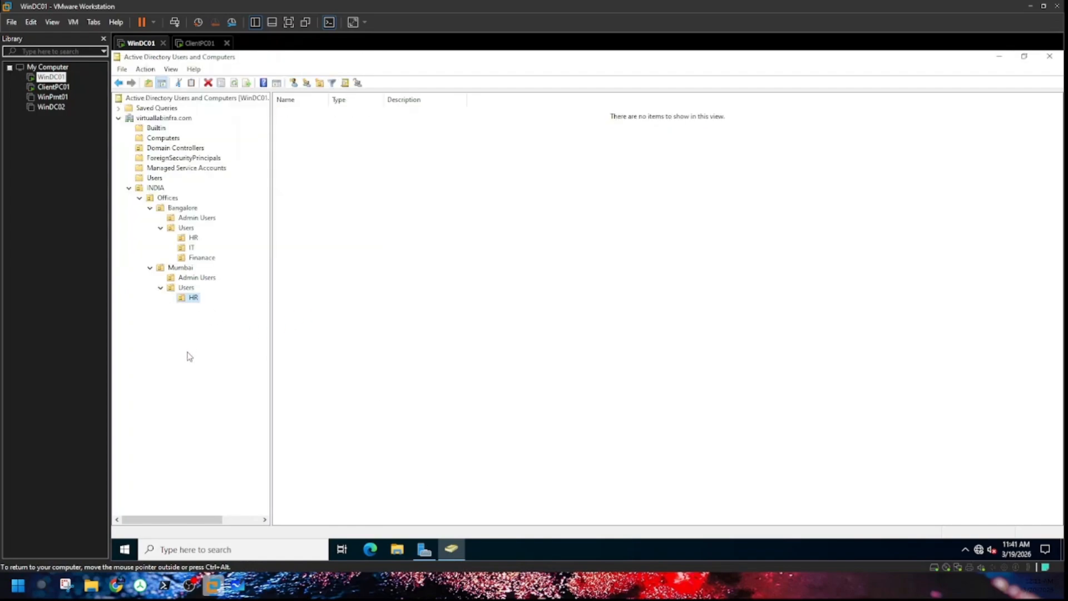
Step: Create an IT OU inside Mumbai's Users, then review Bangalore's Admin Users and HR units
left_click(186, 288)
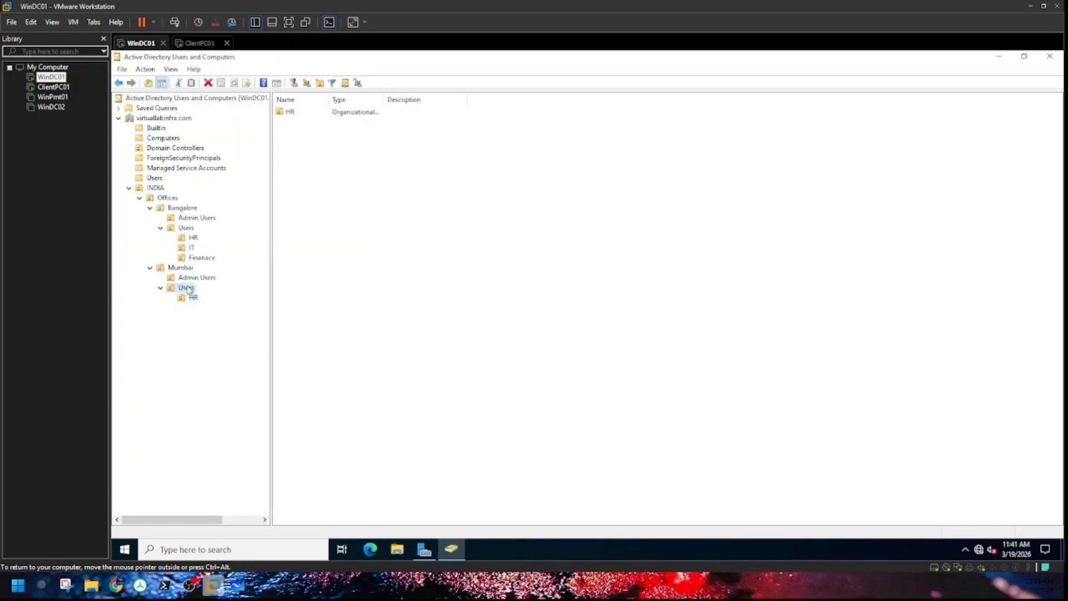
right_click(187, 288)
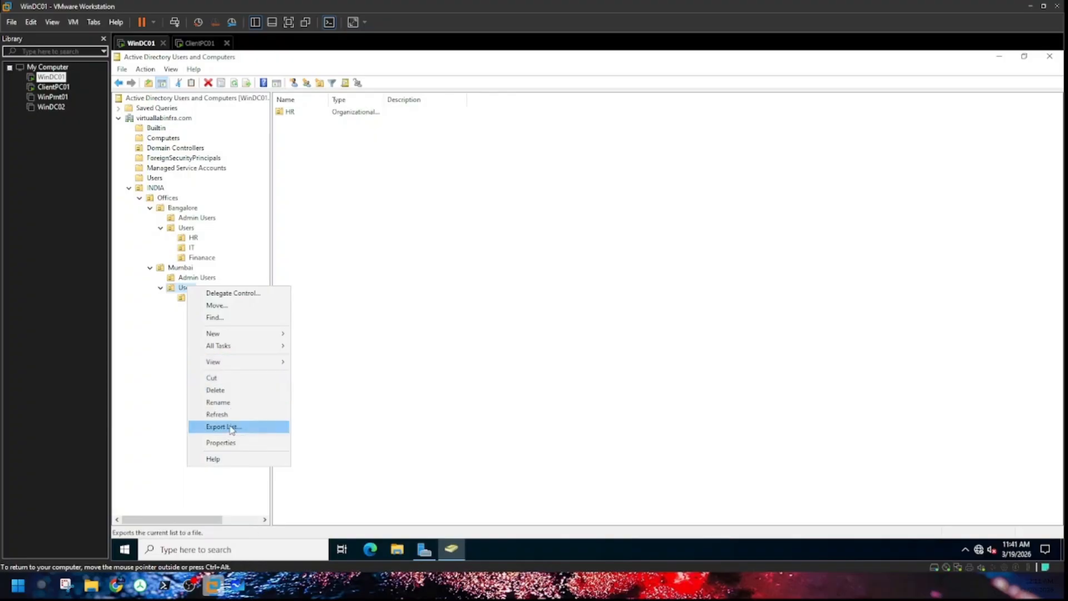
mouse_move(243, 338)
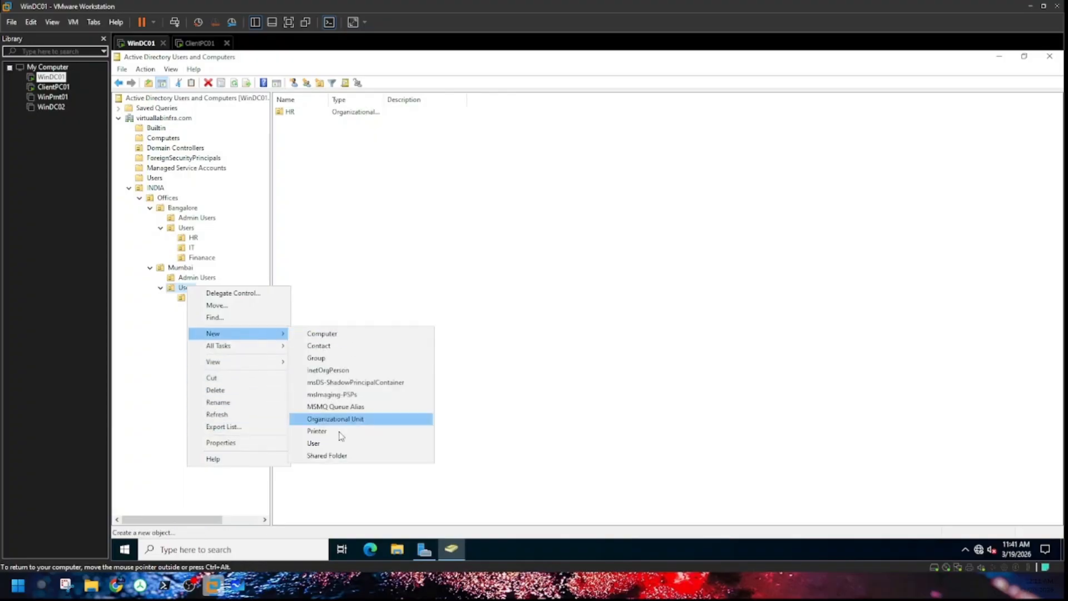
left_click(339, 421)
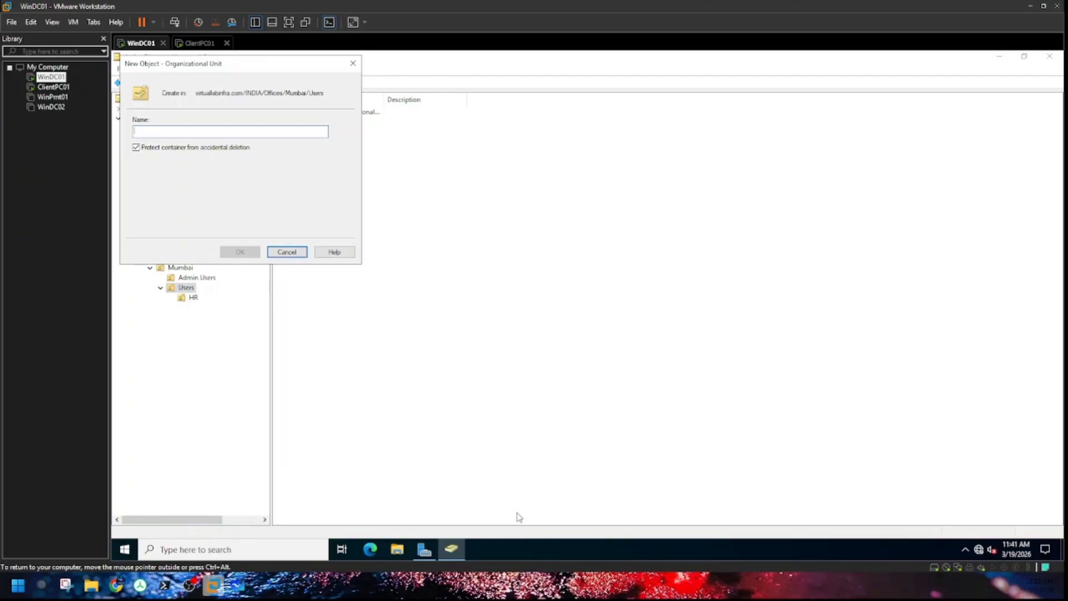
type("t")
type("IT")
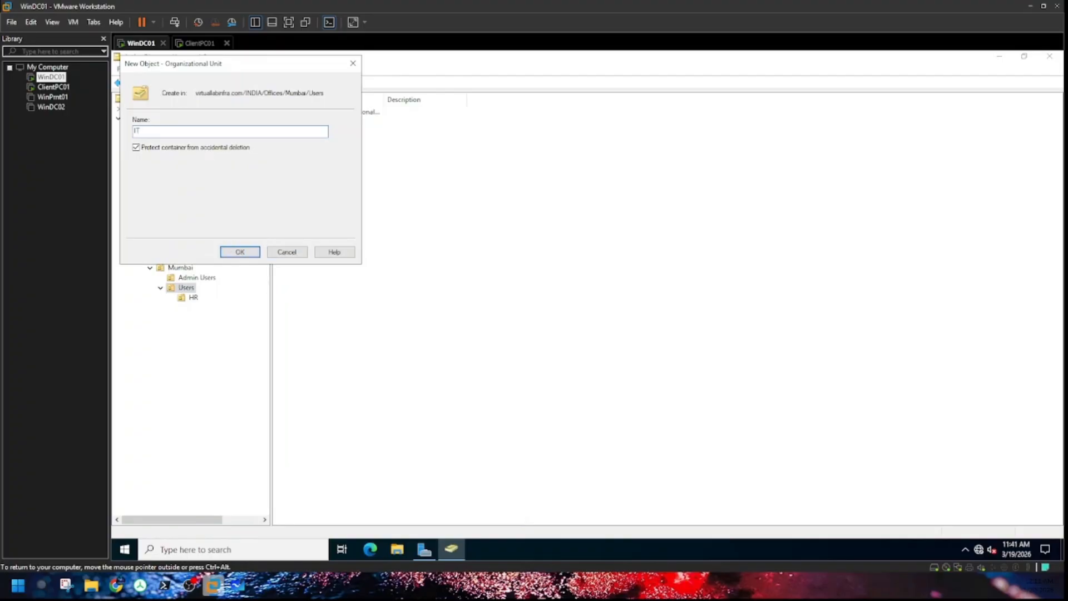
left_click(240, 251)
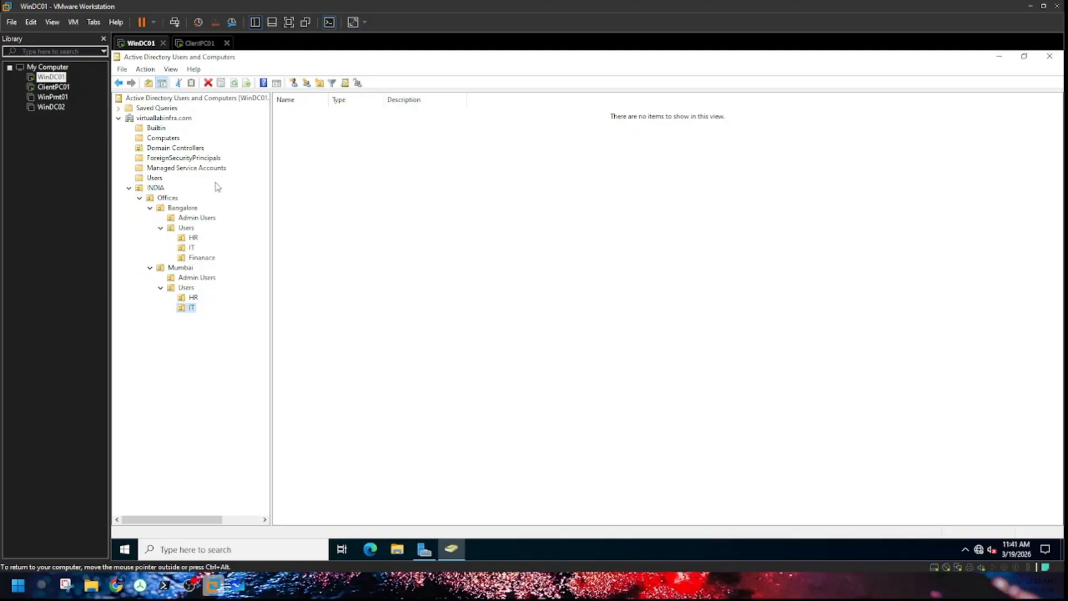
left_click(199, 220)
left_click(191, 239)
left_click(178, 209)
Step: Create a Groups organizational unit under Bangalore
right_click(179, 211)
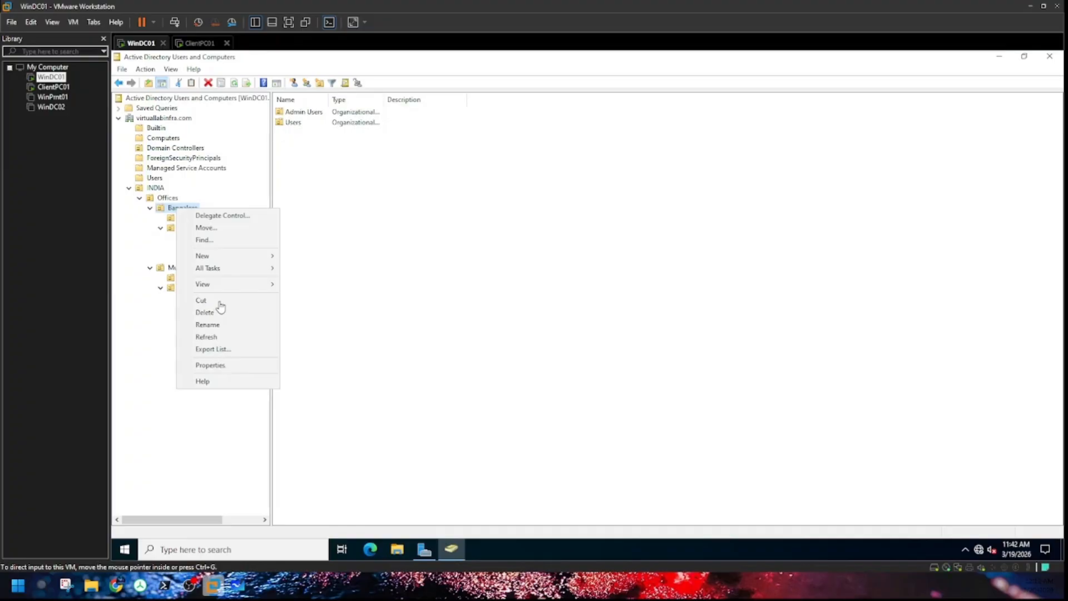
mouse_move(247, 259)
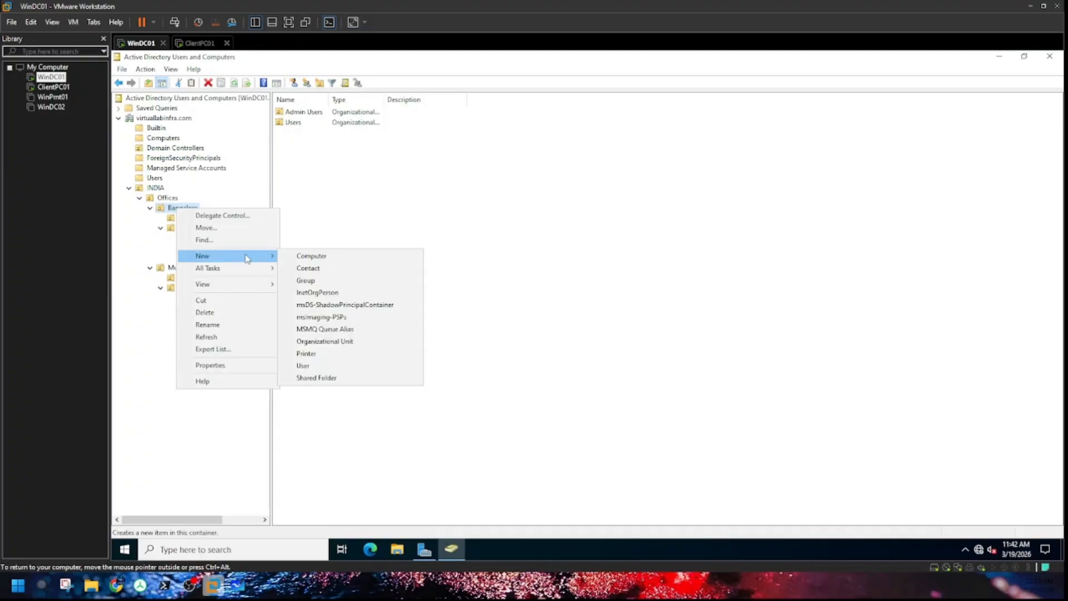
left_click(332, 342)
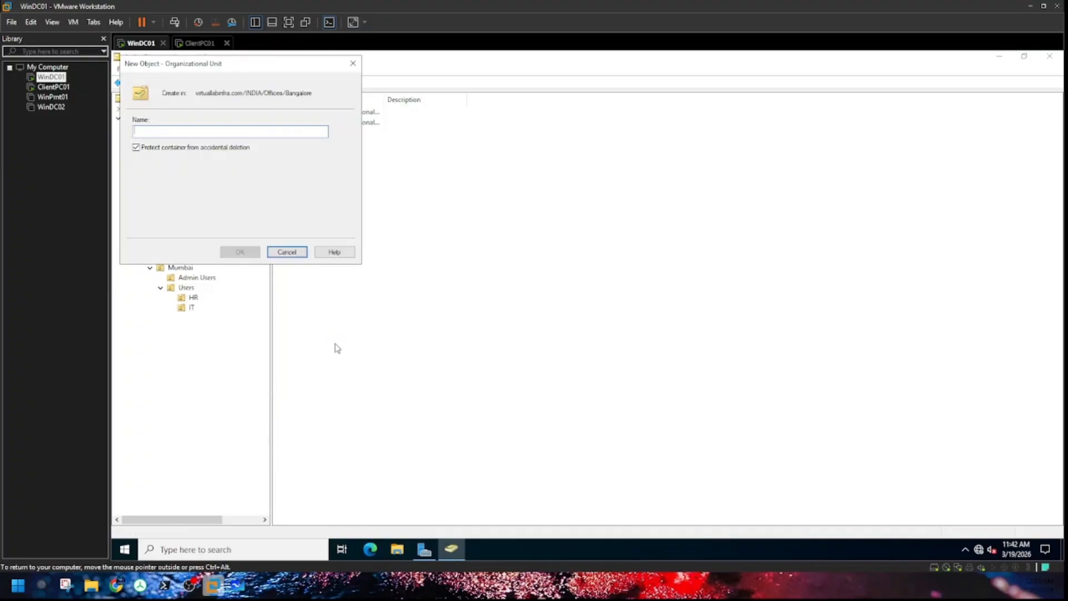
type("Groups")
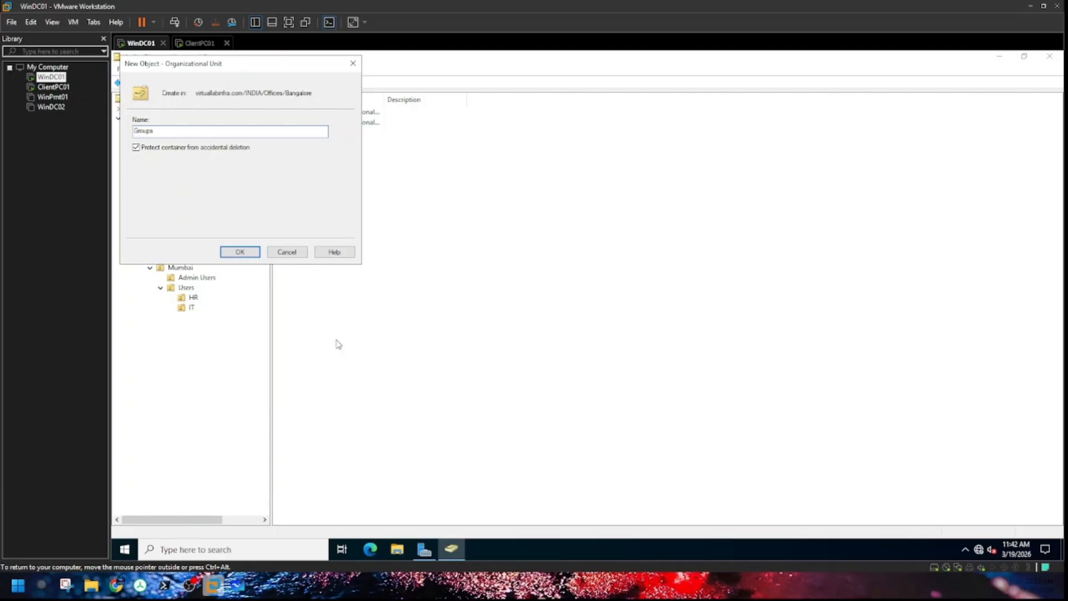
left_click(236, 254)
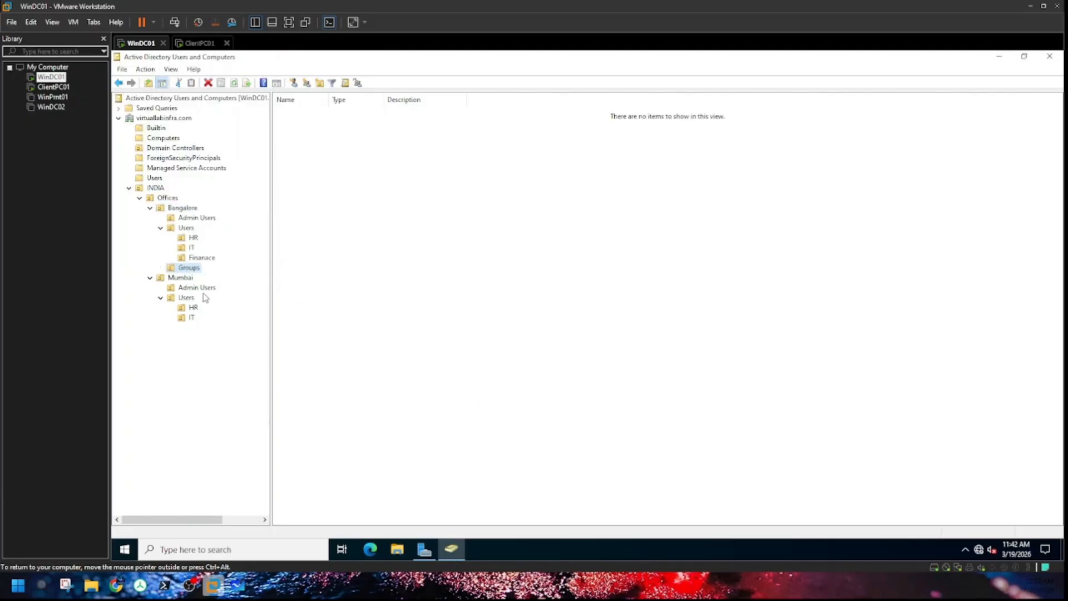
Step: Create a Security Group OU inside Bangalore's new Groups unit
right_click(188, 269)
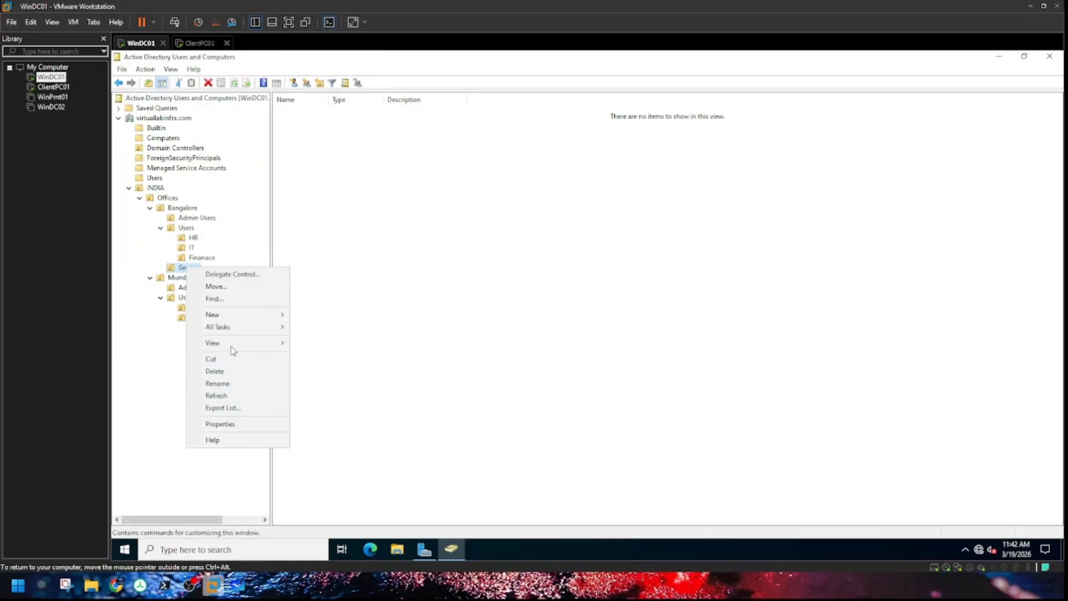
mouse_move(284, 315)
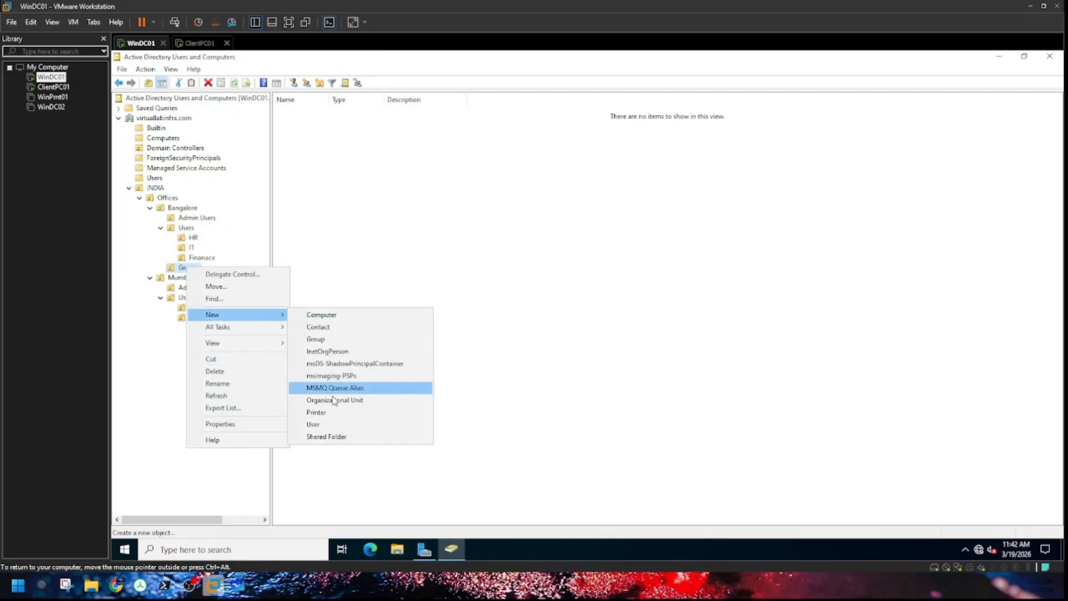
left_click(362, 399)
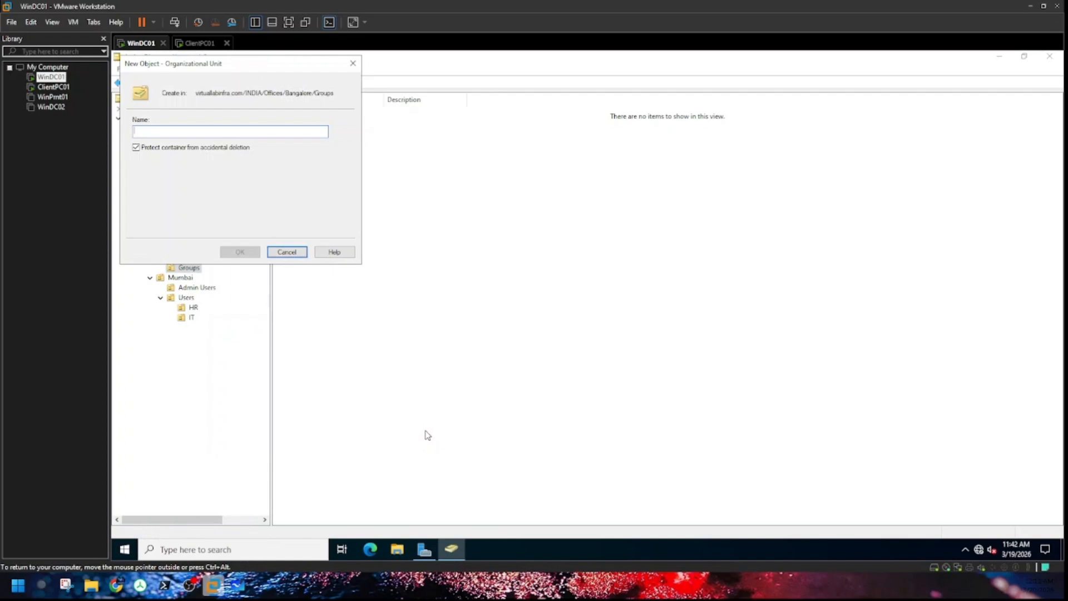
type("Security")
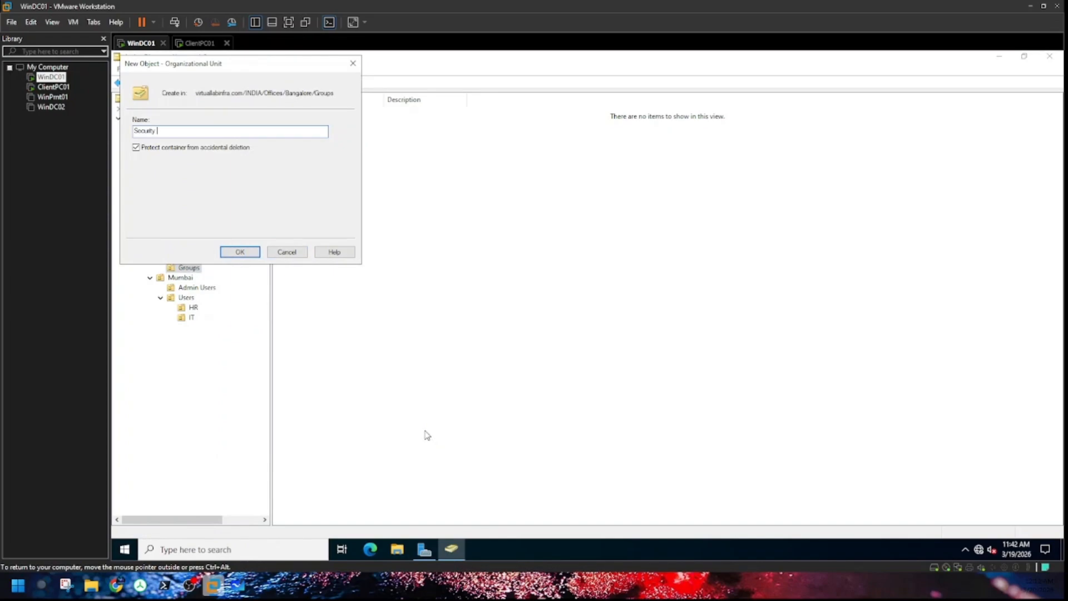
type(" Group")
left_click(238, 251)
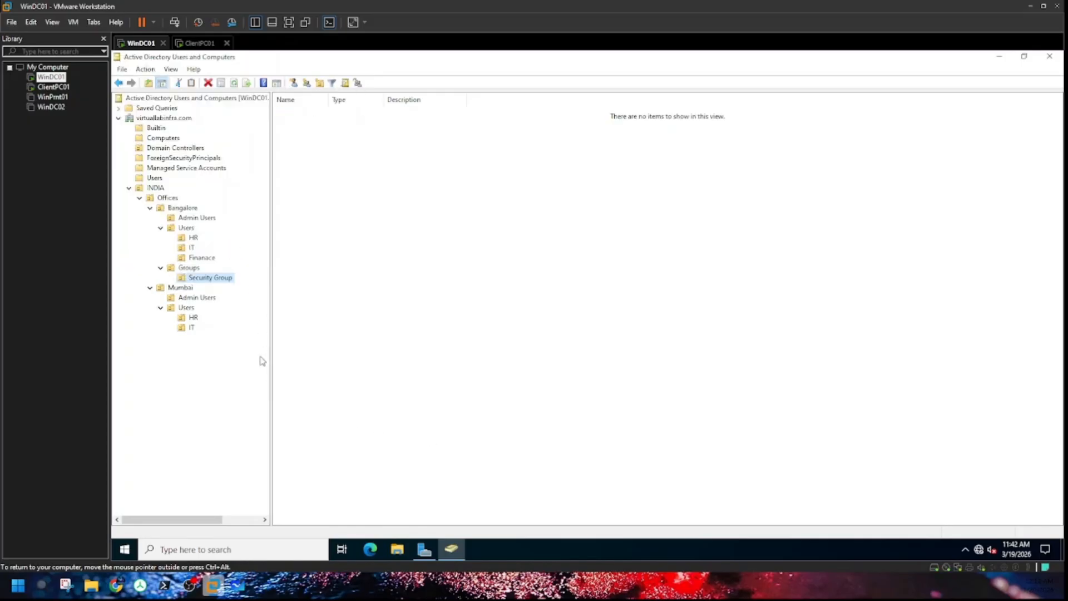
Step: Create a Distribution Group OU inside Bangalore's Groups unit
left_click(196, 269)
right_click(196, 268)
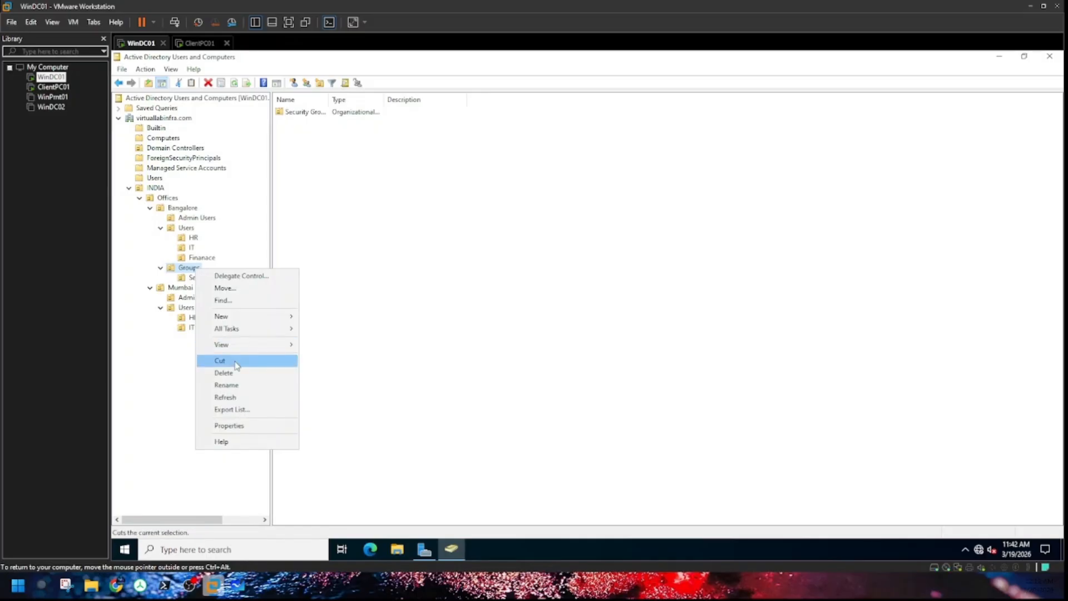
mouse_move(239, 318)
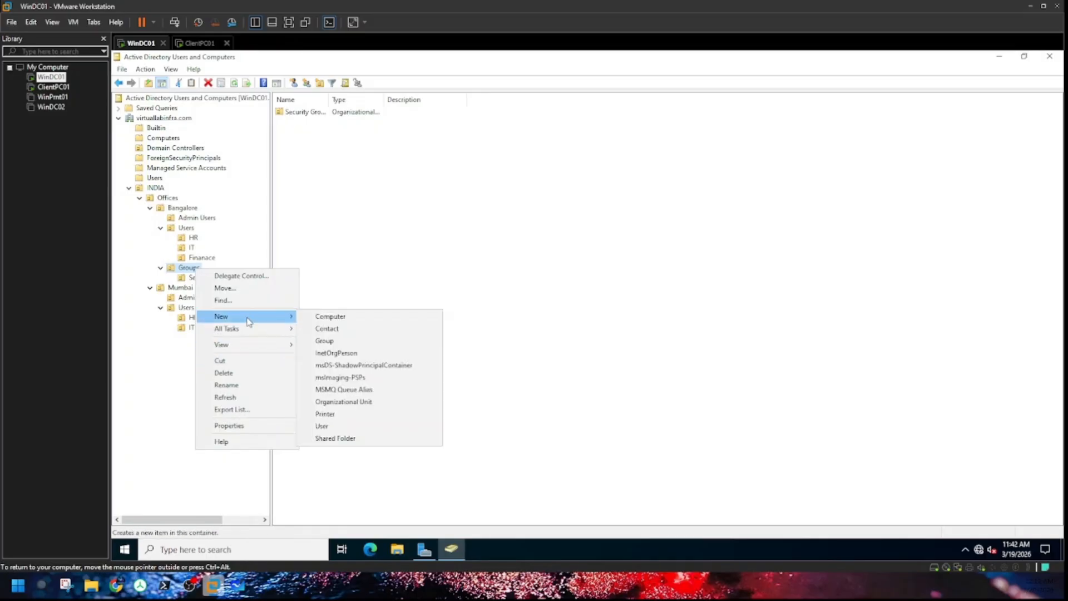
left_click(328, 403)
type("Distr")
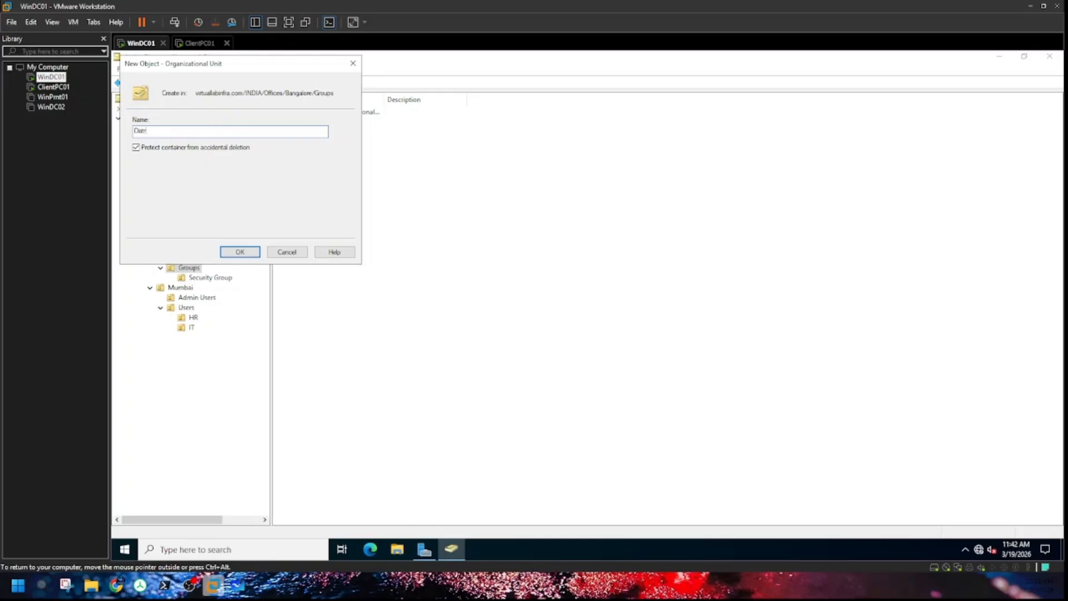
type("ibution Group")
key("Return")
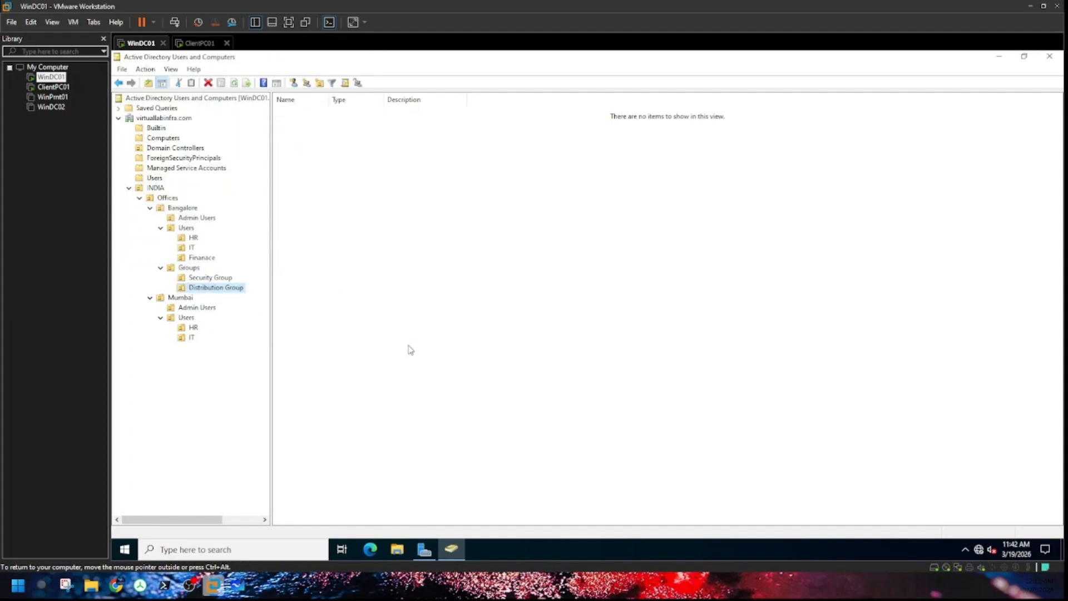
left_click(297, 246)
Step: Select Bangalore's HR unit and dismiss its actions menu without choosing anything
left_click(195, 239)
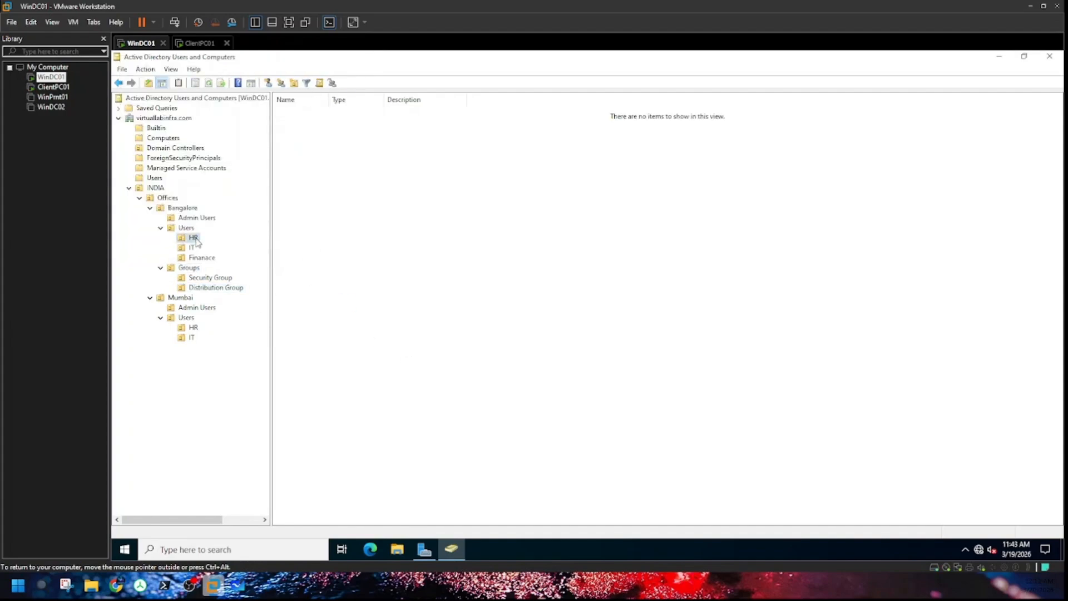
right_click(194, 239)
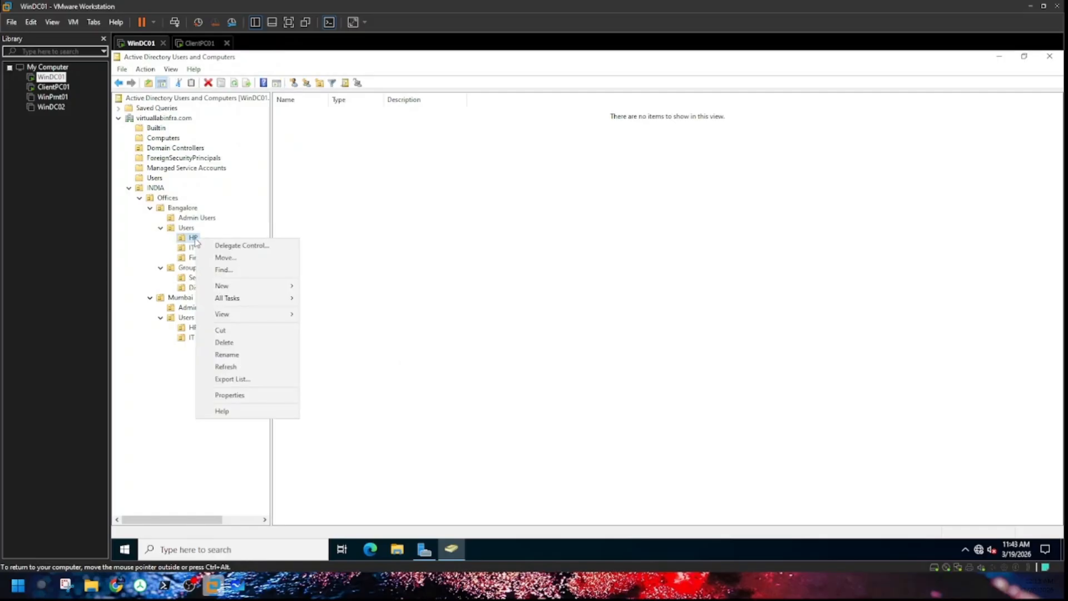
left_click(372, 287)
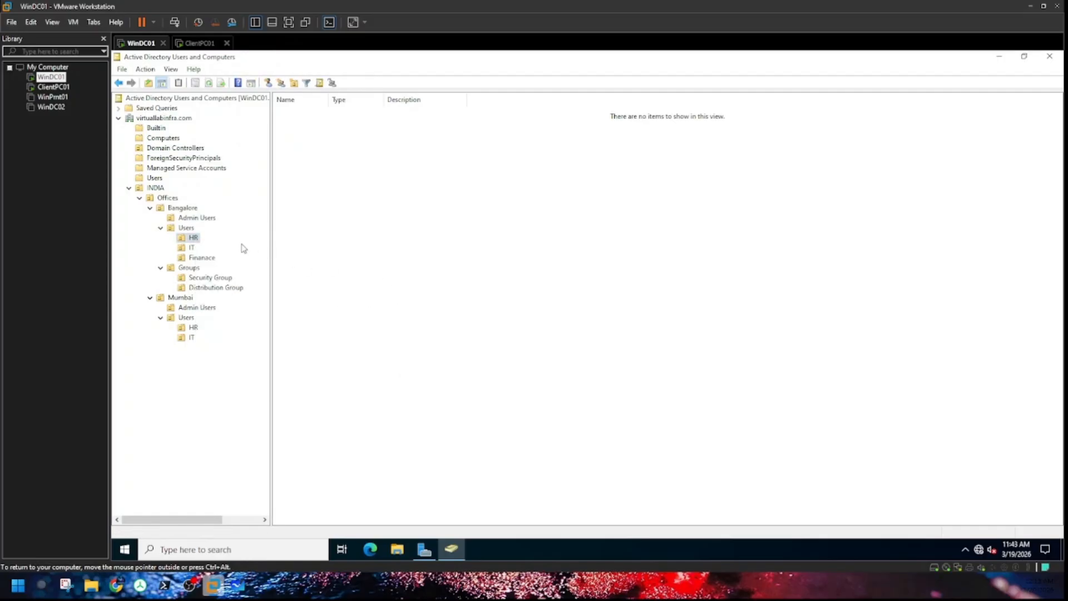
right_click(194, 238)
left_click(317, 215)
left_click(202, 220)
right_click(202, 220)
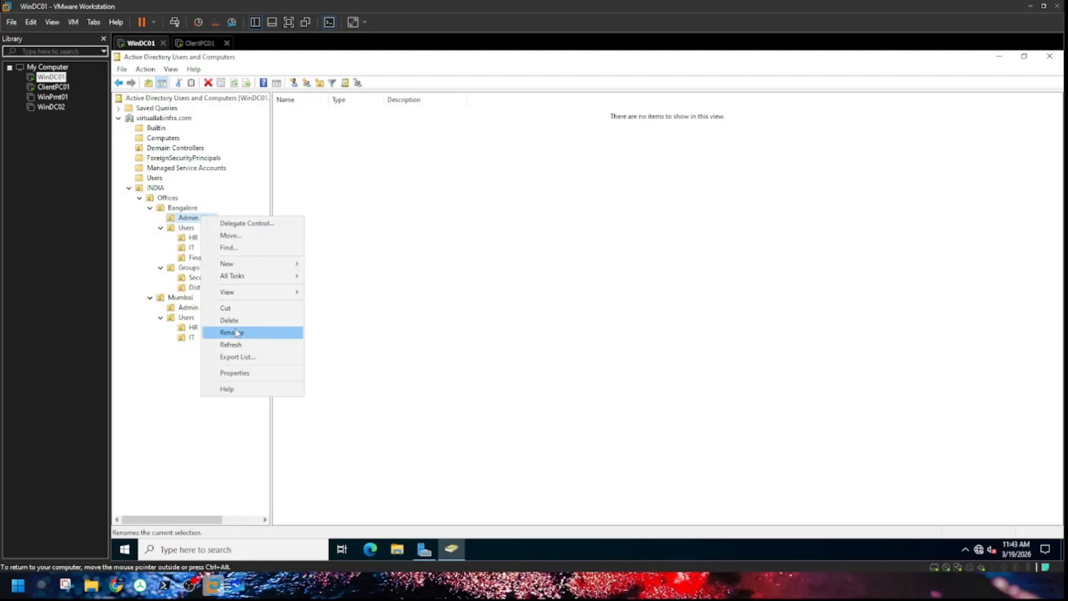
mouse_move(252, 264)
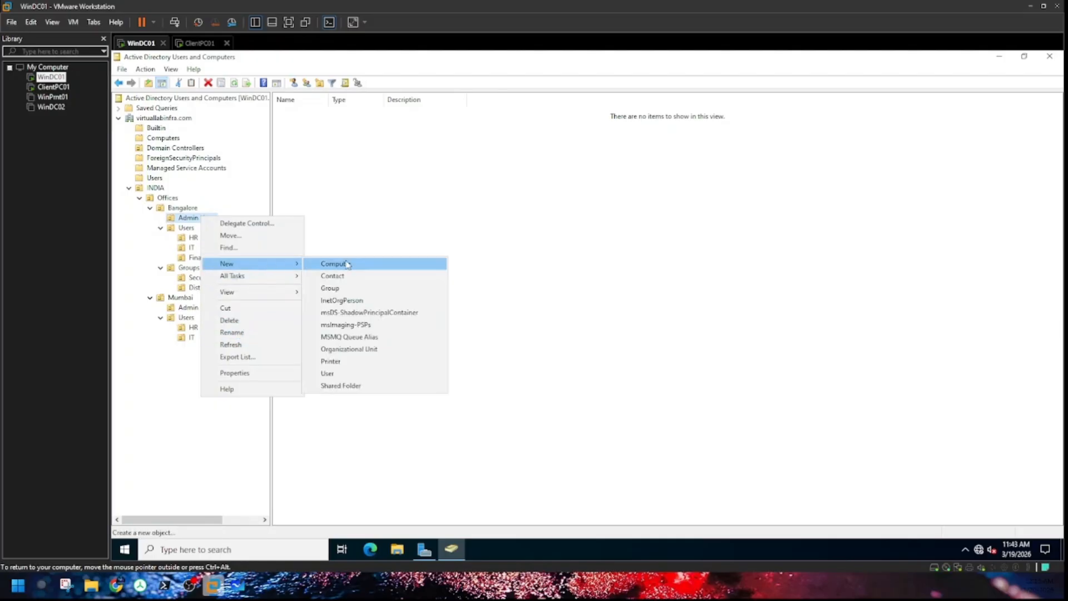
left_click(351, 374)
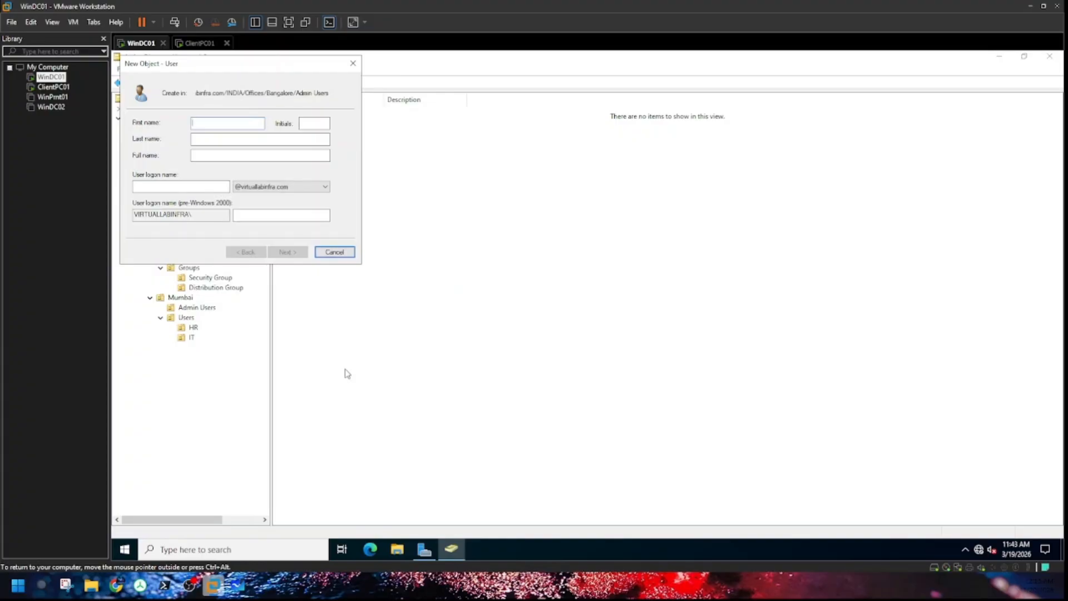
type("B")
key("Tab")
key("Tab")
type("bo")
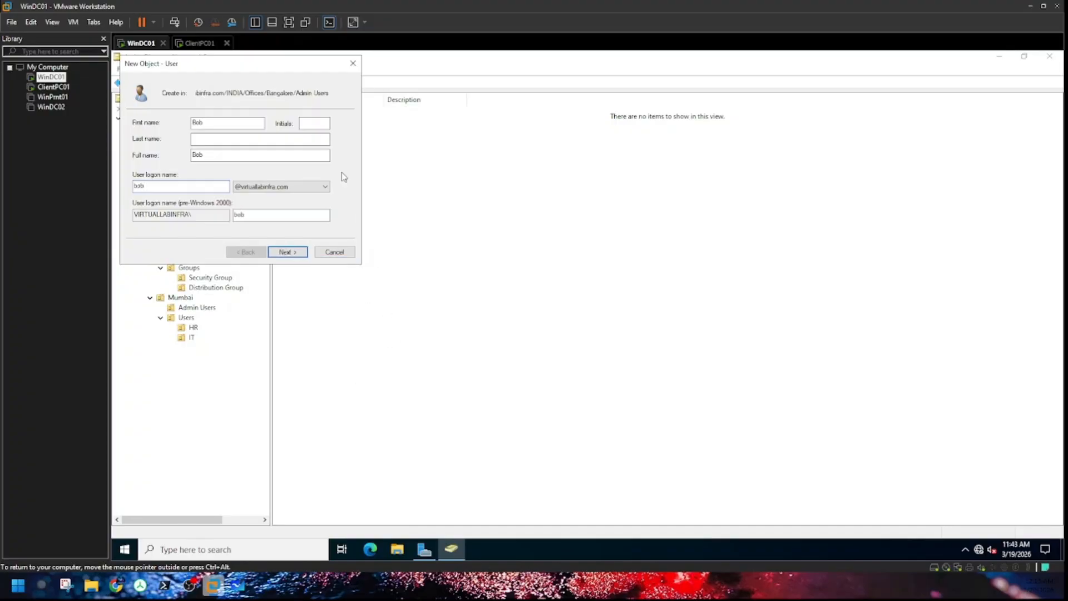
double_click(192, 125)
key("BackSpace")
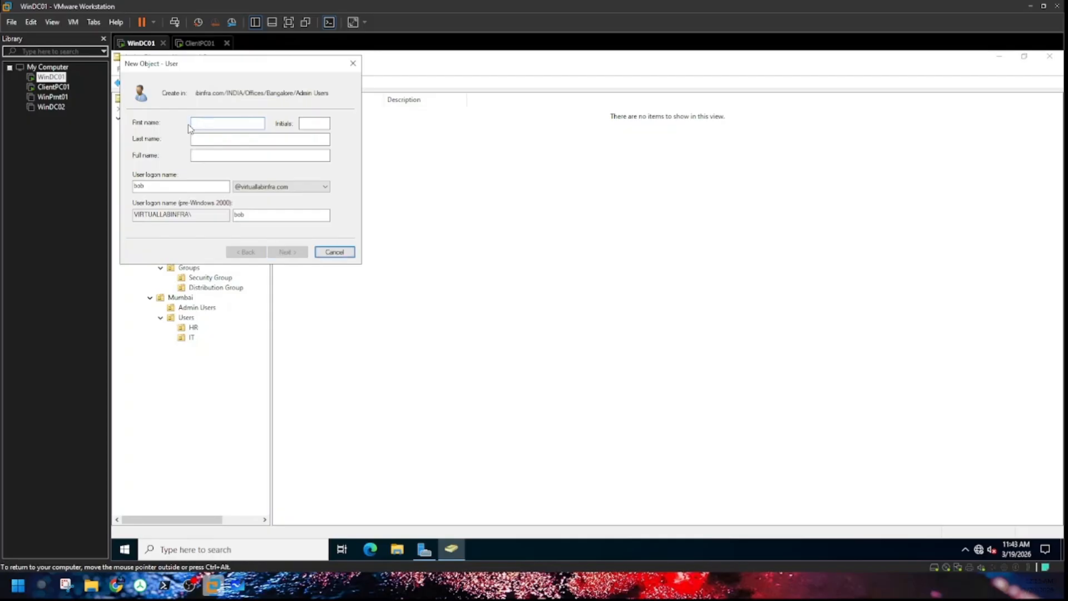
double_click(139, 185)
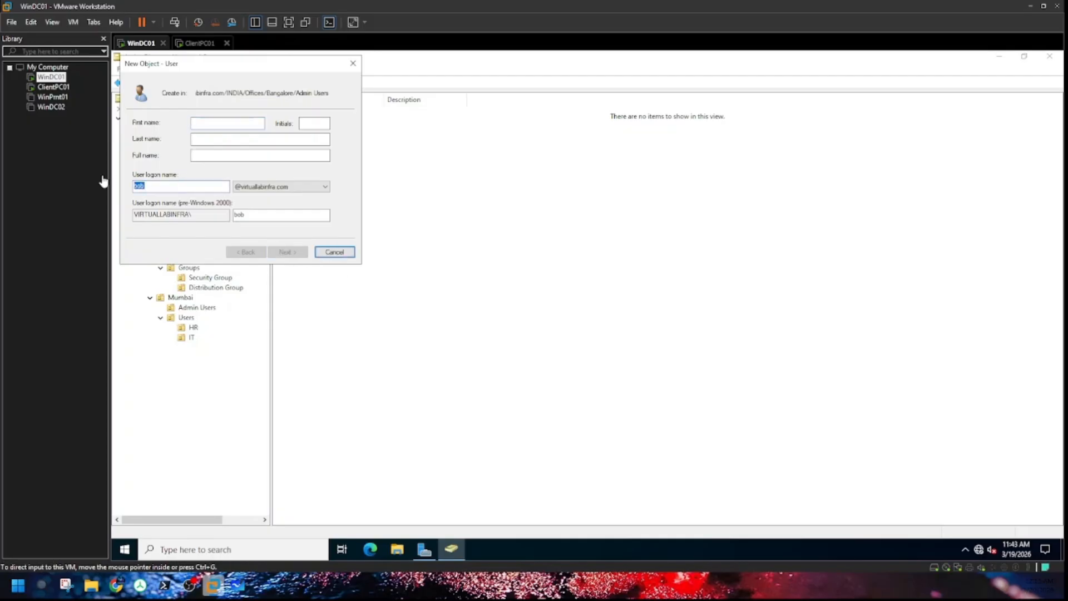
left_click(210, 184)
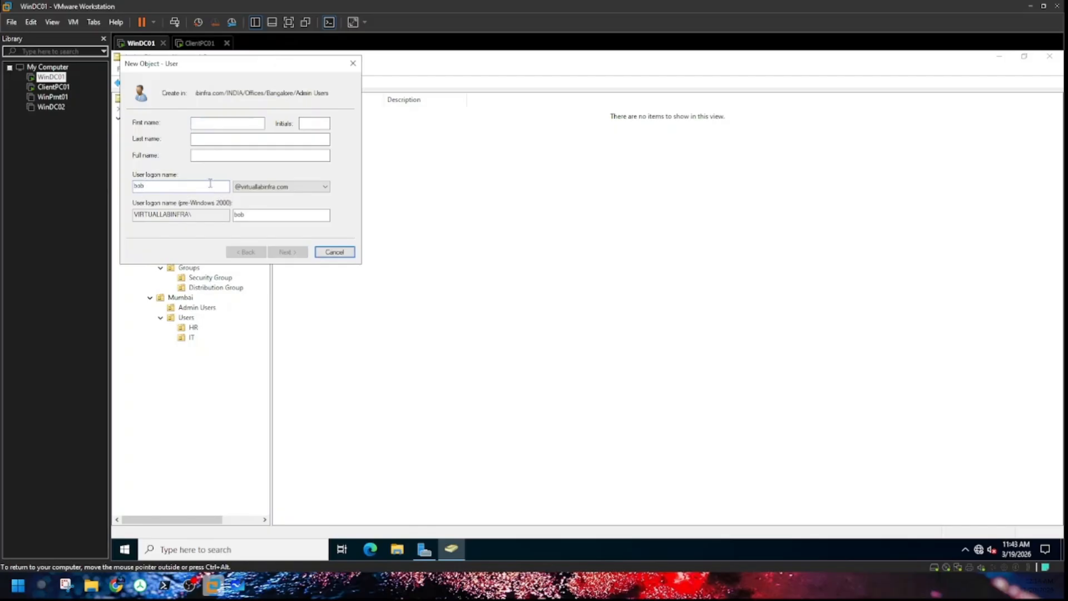
key("BackSpace")
key("BackSpace")
key("BackSpace")
left_click(211, 121)
type("user")
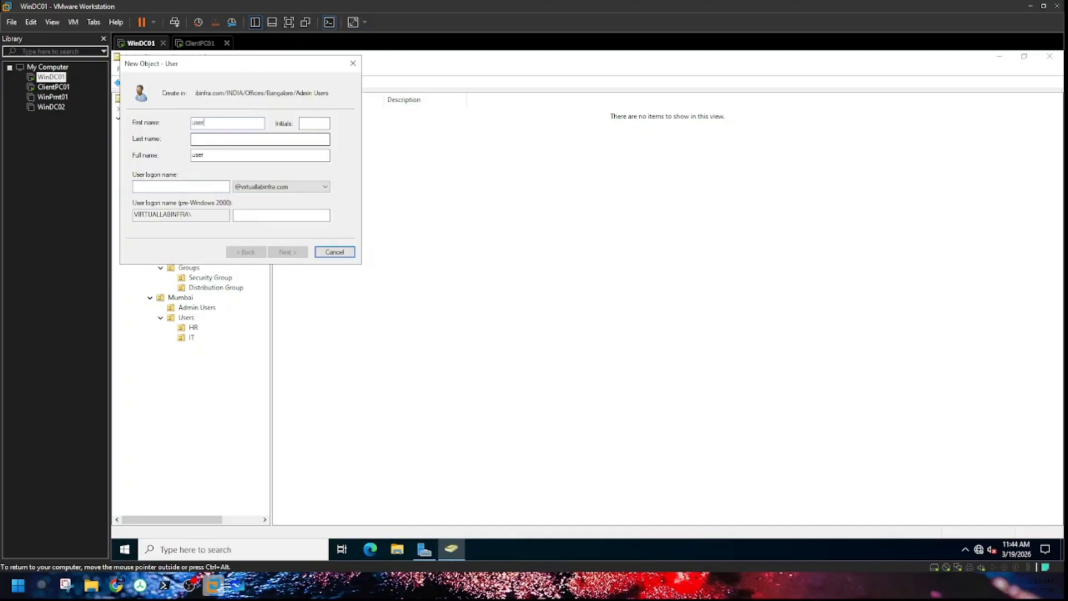
key("BackSpace")
key("BackSpace")
key("BackSpace")
key("BackSpace")
type("H")
left_click(164, 184)
type("hr1")
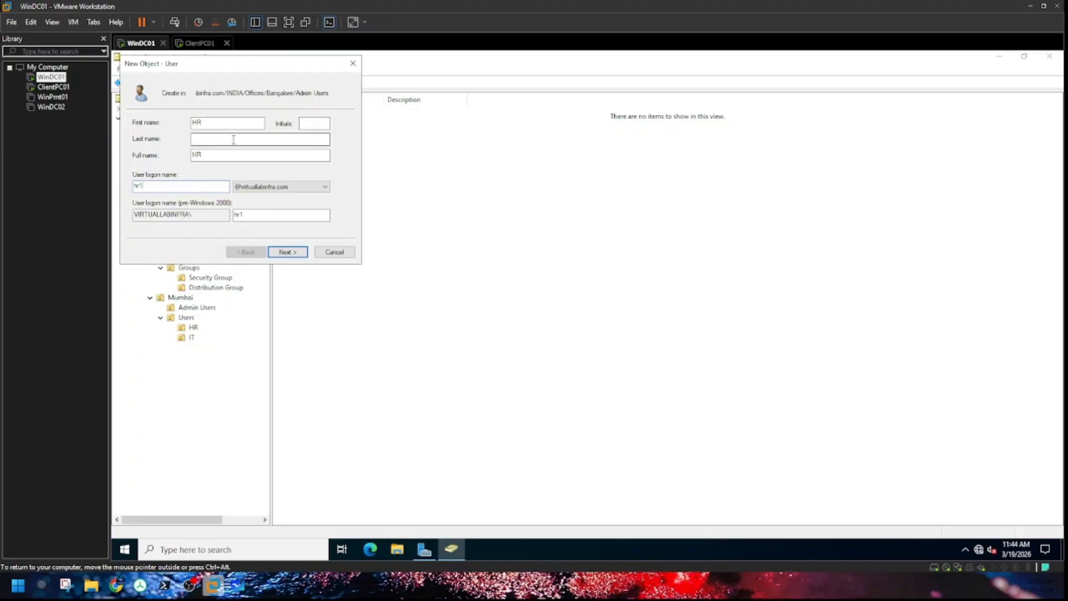
left_click(285, 254)
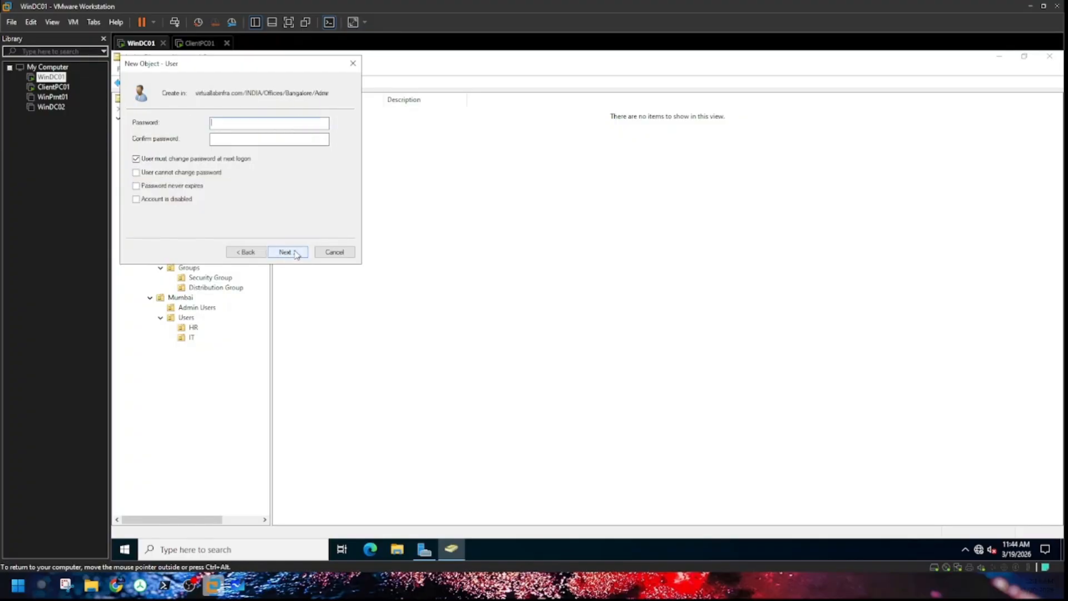
left_click(162, 160)
left_click(161, 174)
left_click(167, 187)
left_click(219, 128)
type("••••••••••")
left_click(334, 252)
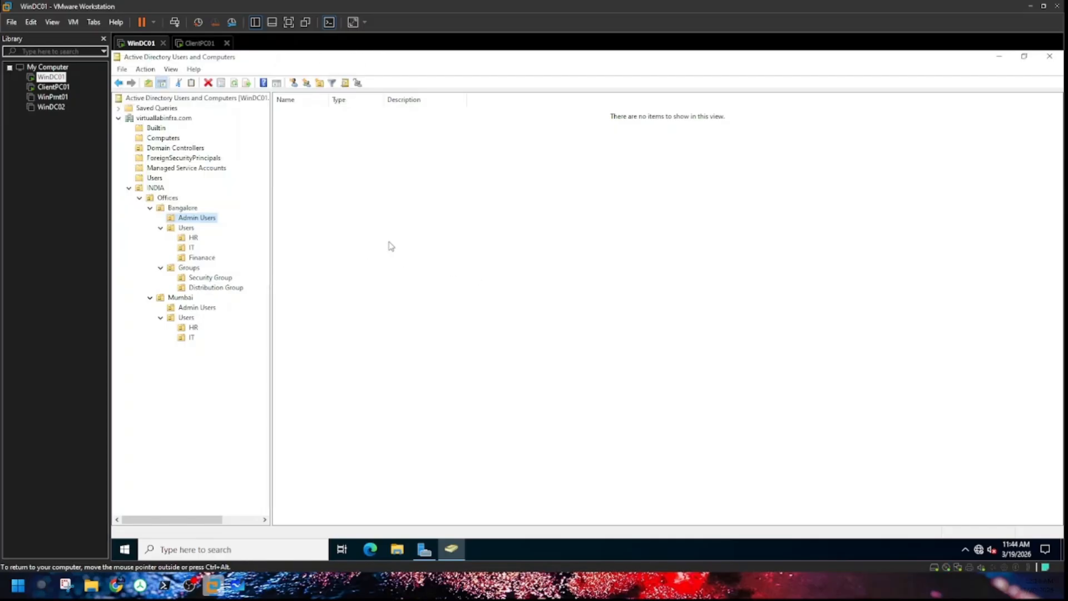
Step: Start a new user in Bangalore's Admin Users named Admin User1 with logon adminuser1
right_click(210, 220)
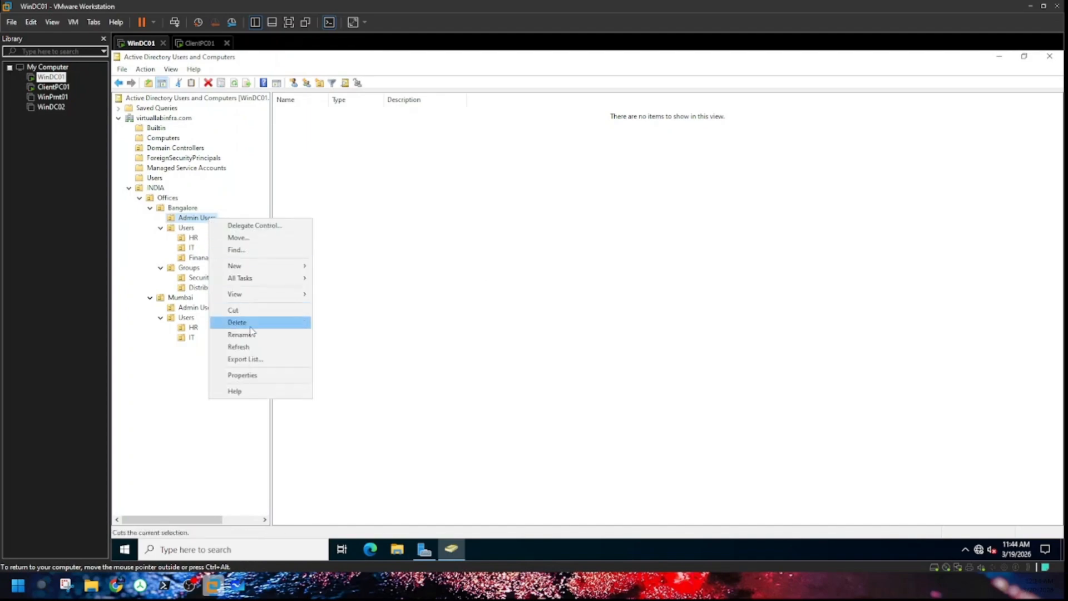
mouse_move(261, 266)
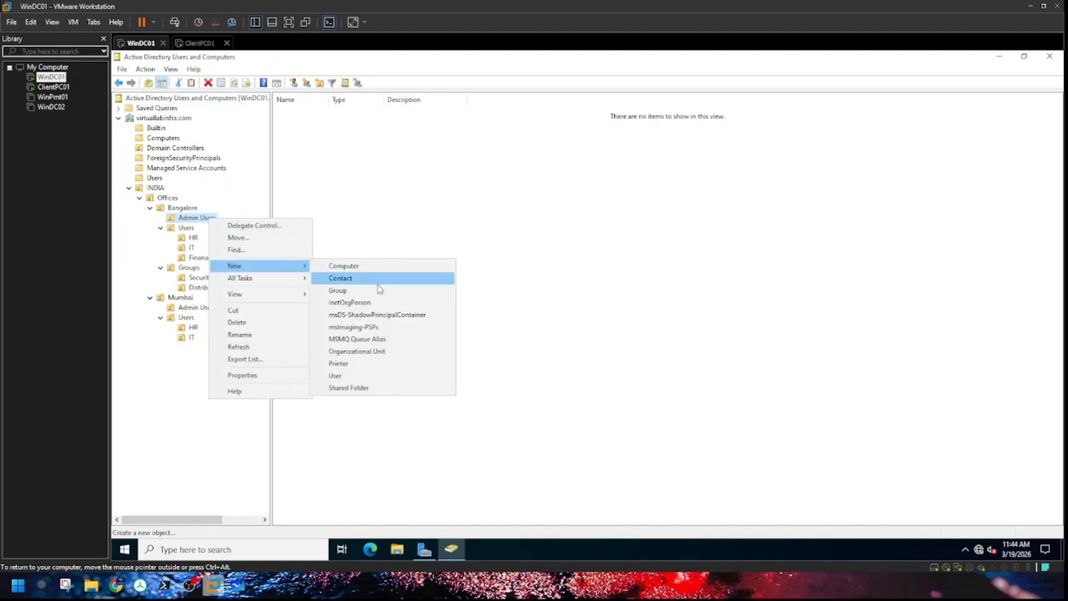
left_click(357, 379)
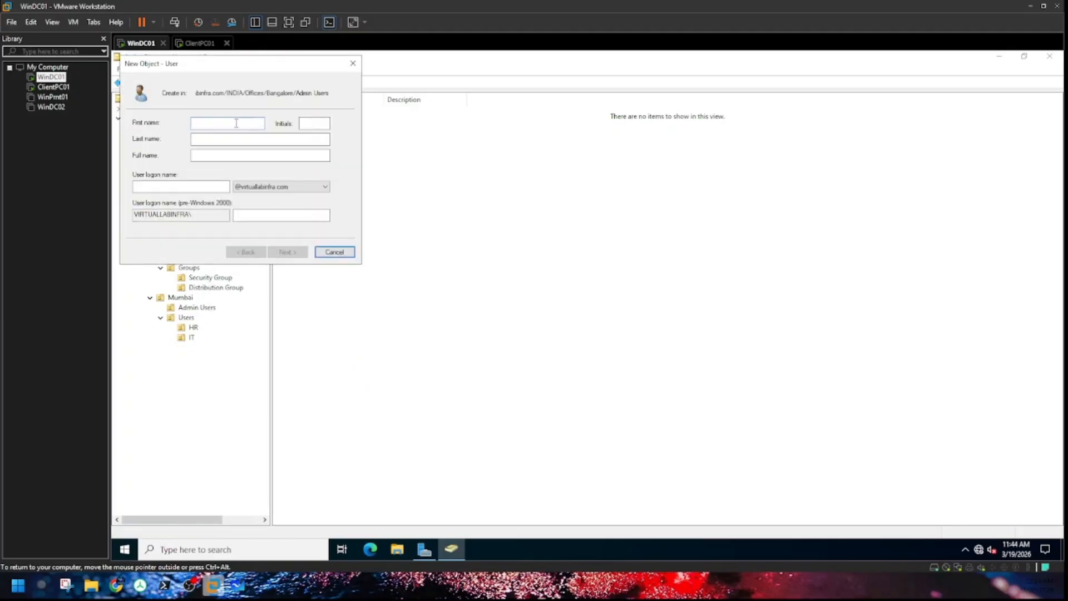
type("admin")
key("Tab")
type("User")
key("BackSpace")
left_click(216, 139)
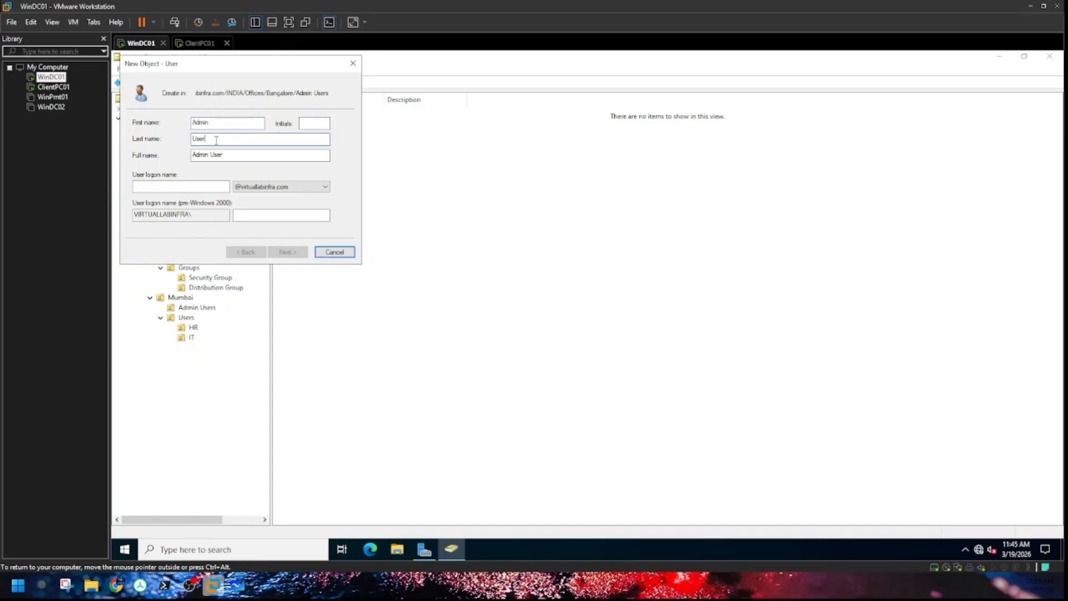
left_click(196, 186)
type("admin")
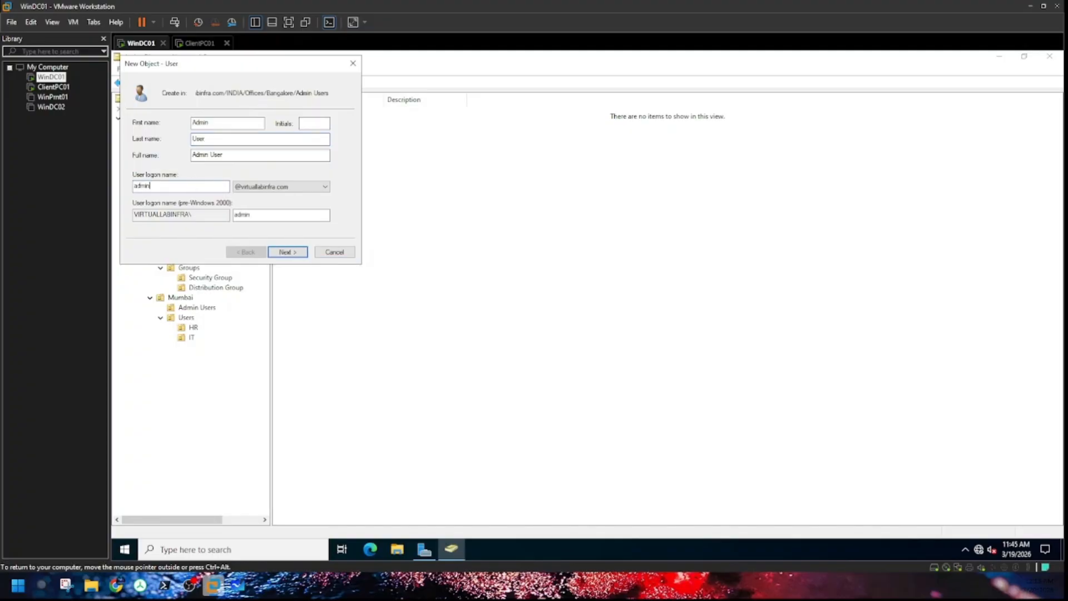
type("user1")
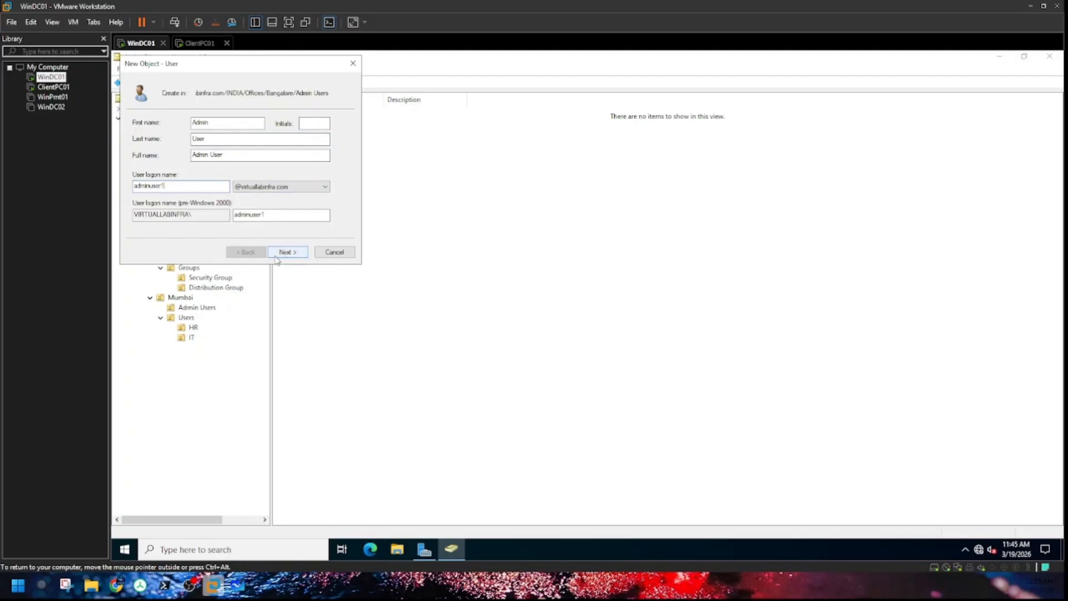
left_click(229, 140)
type("1")
Step: Set the password to never expire and be unchangeable by the user, entering the account password twice
left_click(279, 252)
left_click(171, 160)
left_click(167, 187)
left_click(171, 175)
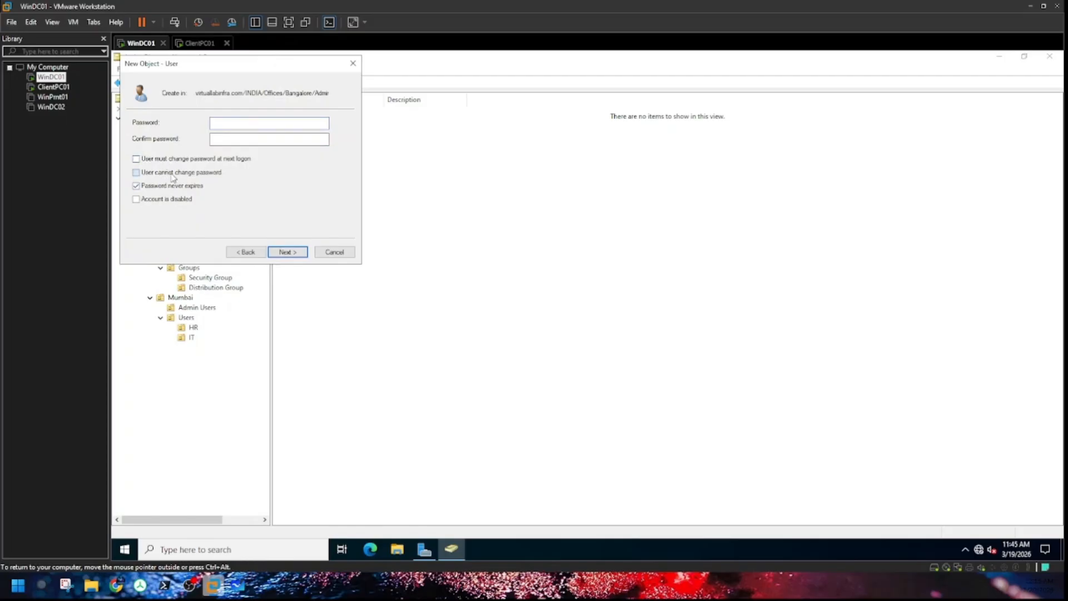
left_click(246, 124)
type("Pa$$w0rd123")
key("Tab")
type("Pa$$w0rd123")
left_click(288, 252)
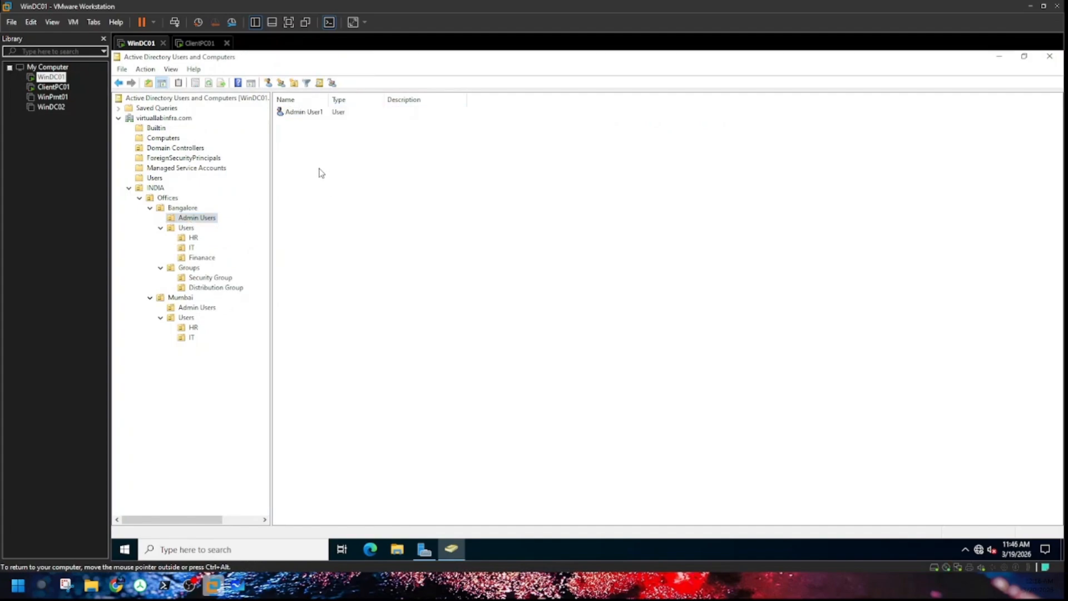
Step: Begin a new user in Bangalore's IT unit, entering IT User1's name and logon name
left_click(310, 113)
left_click(334, 189)
left_click(192, 247)
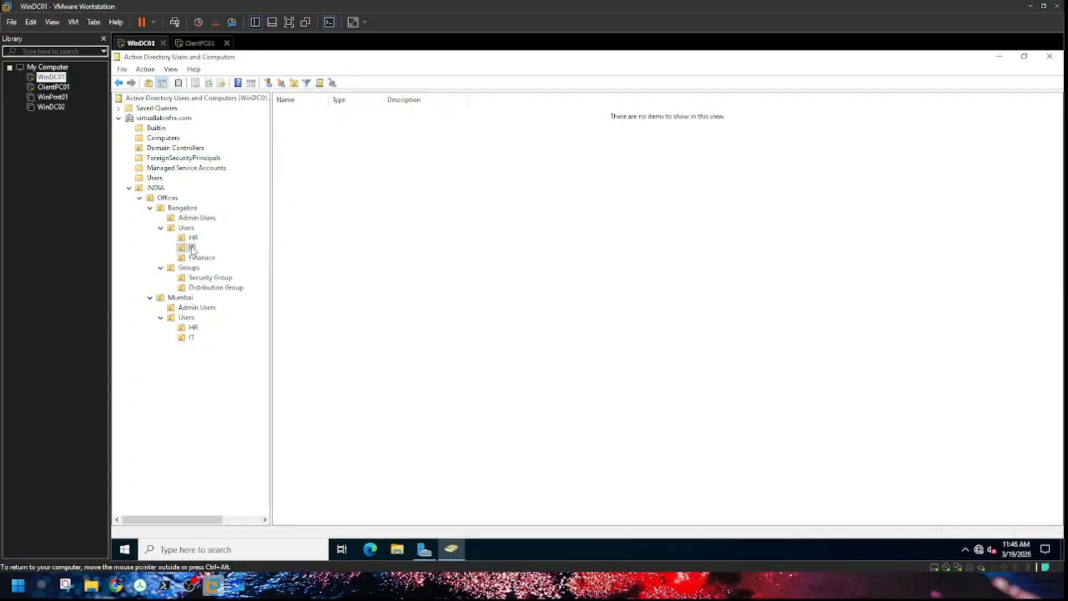
right_click(192, 248)
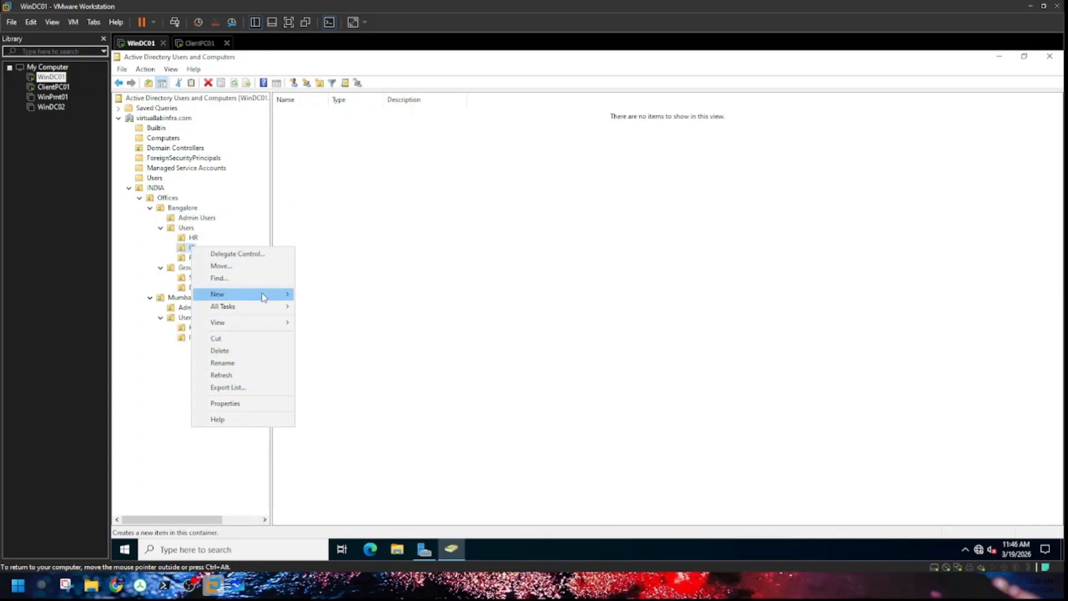
mouse_move(263, 297)
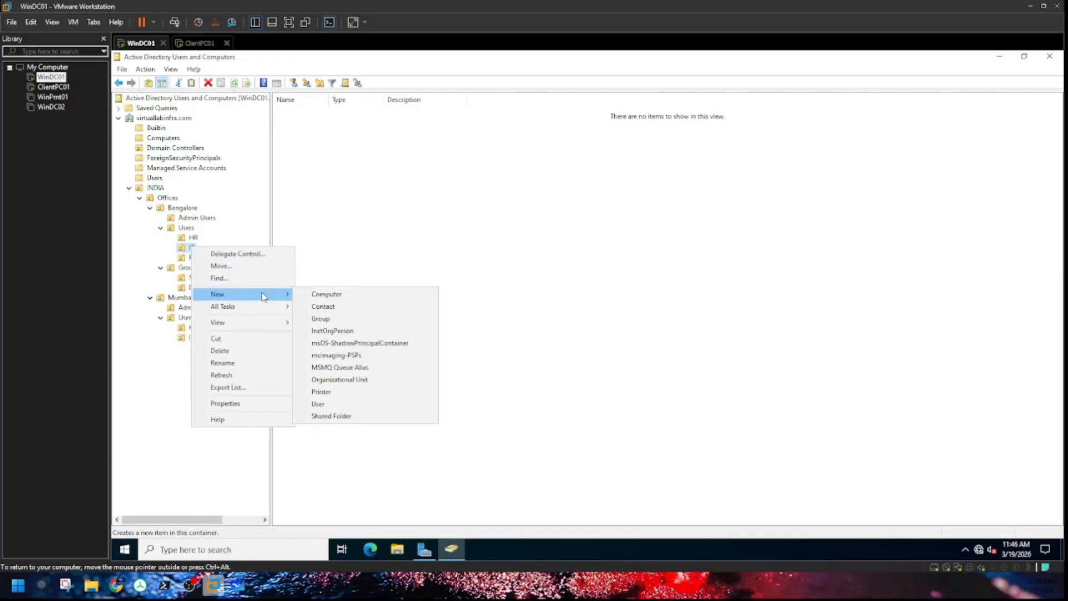
left_click(341, 404)
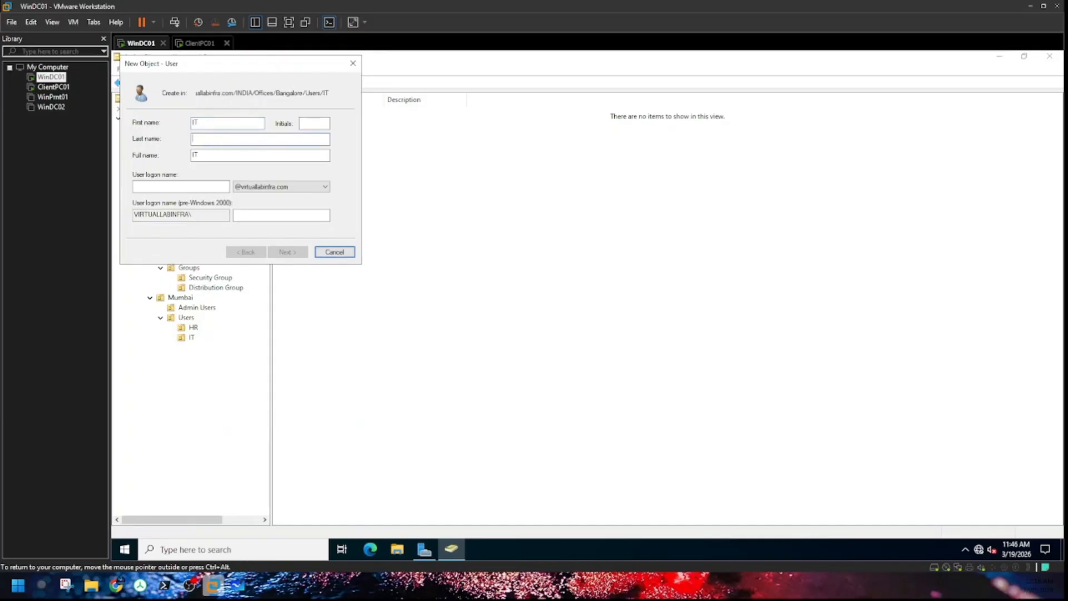
type("User")
type("ituser1")
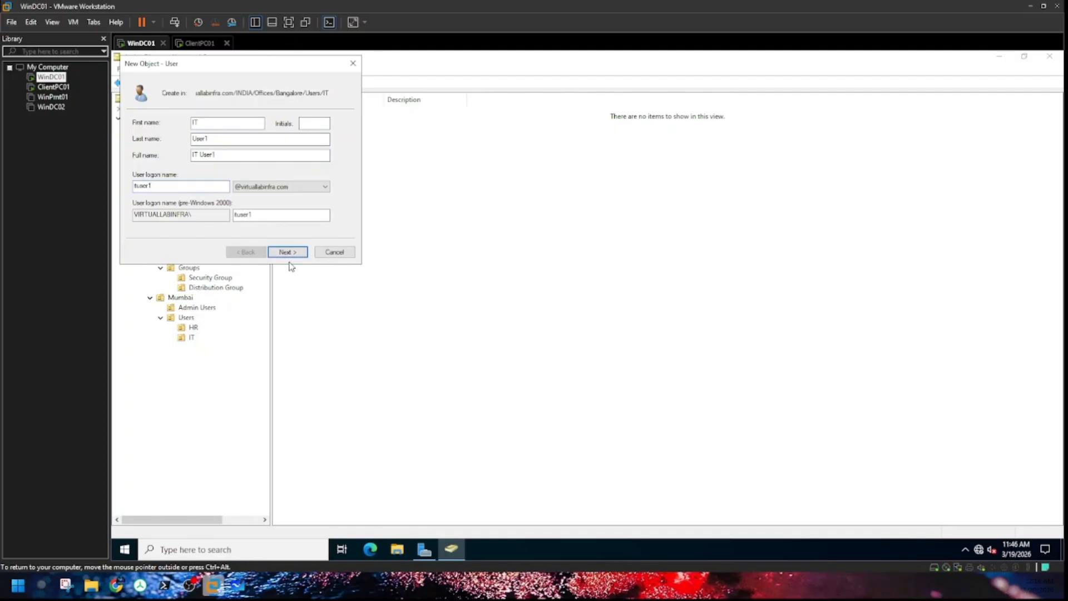
Step: Give IT User1 a non-expiring password the user cannot change, and finish creating the account
left_click(287, 251)
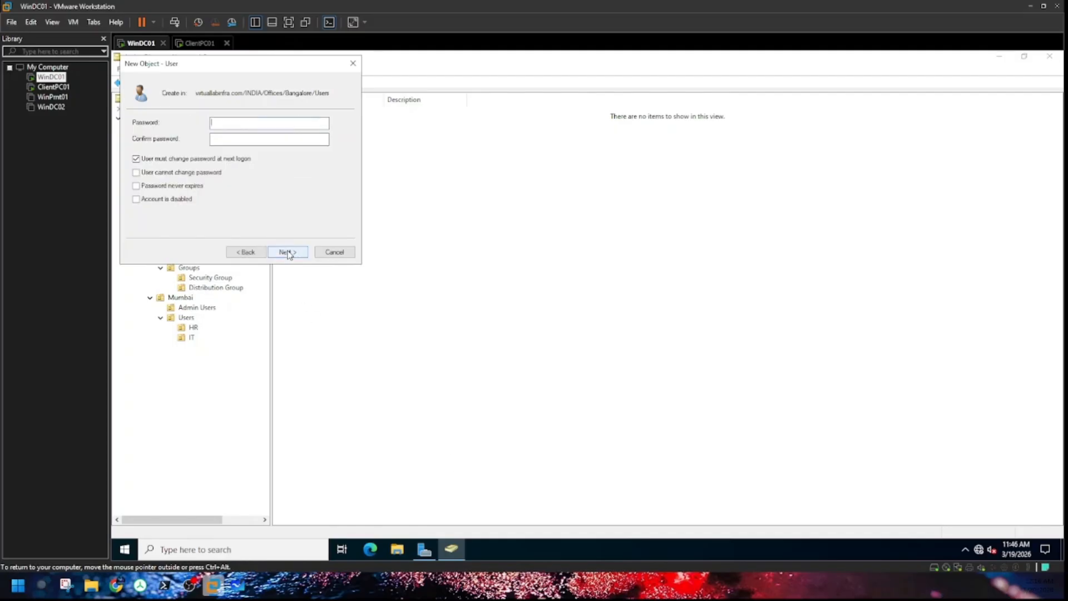
left_click(178, 158)
left_click(172, 172)
left_click(164, 186)
left_click(273, 122)
type("**********")
left_click(250, 142)
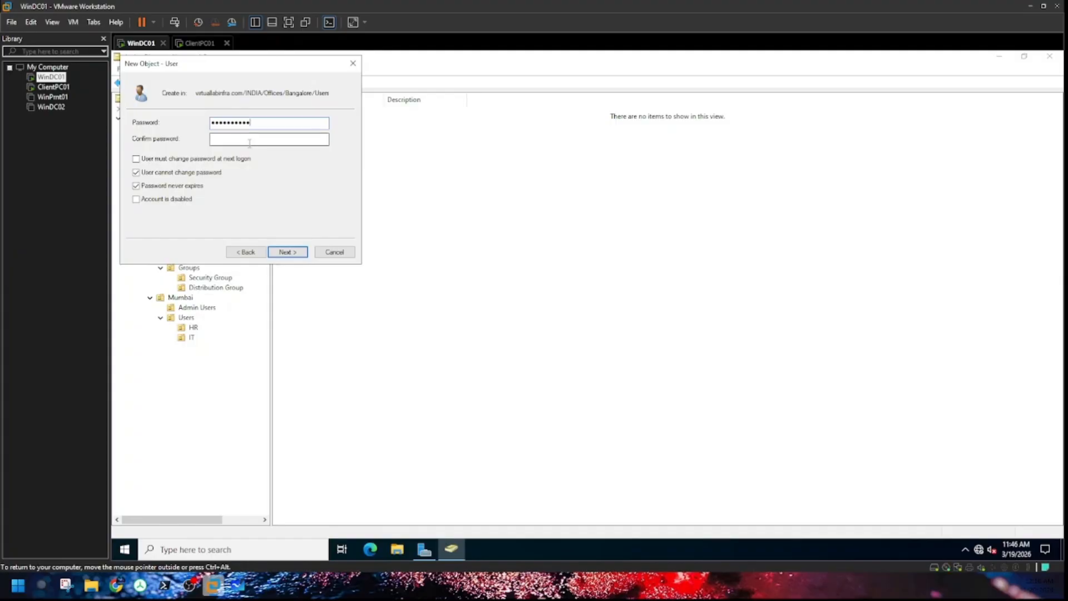
type("***********")
key("Return")
left_click(296, 253)
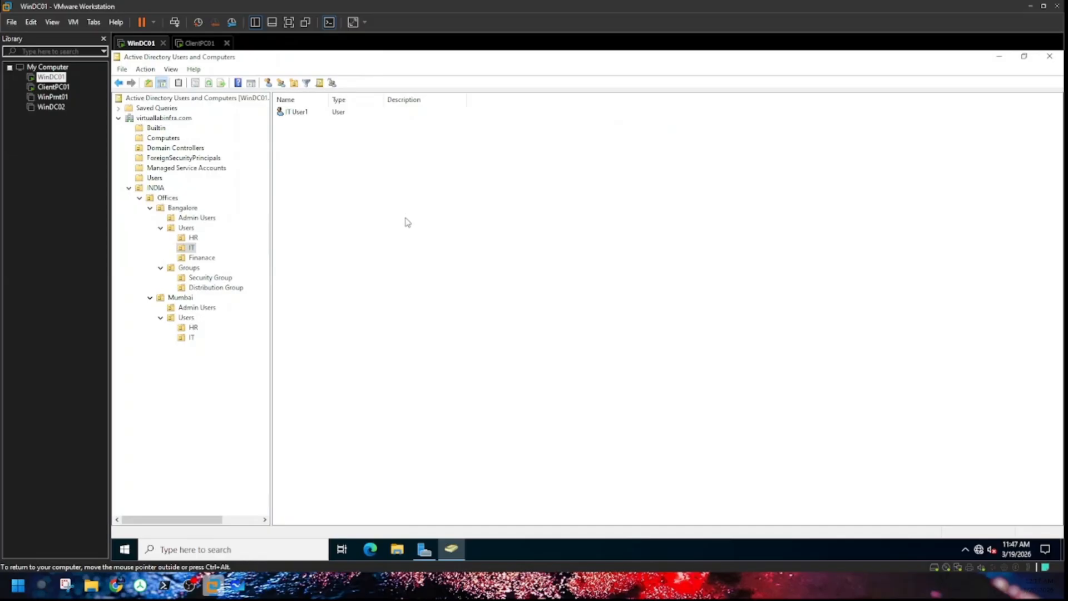
left_click(206, 278)
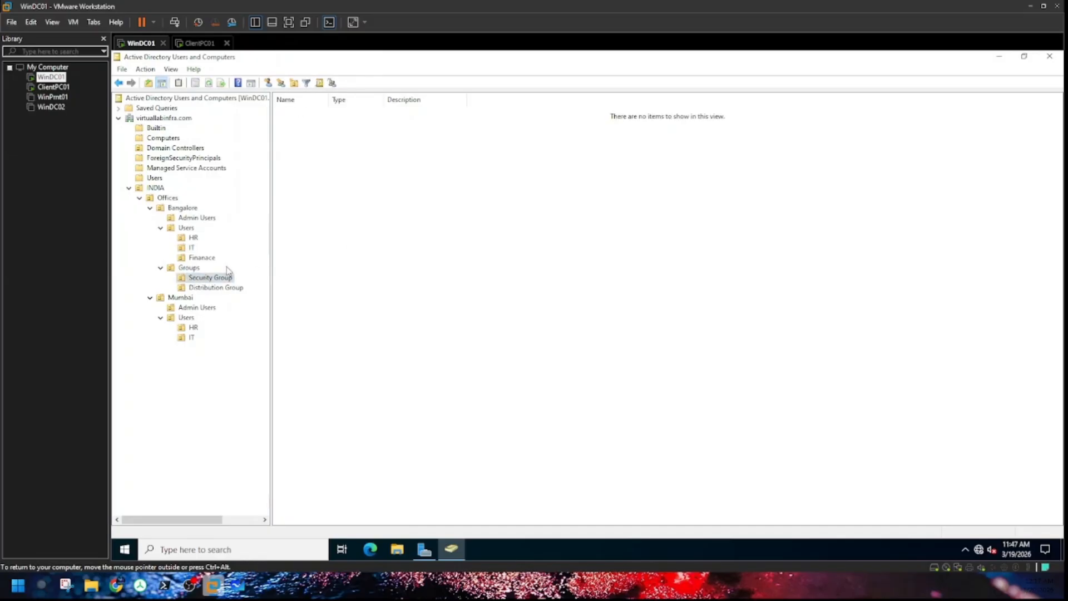
Step: Open and cancel new group and new user forms in Security Group without creating anything
right_click(215, 280)
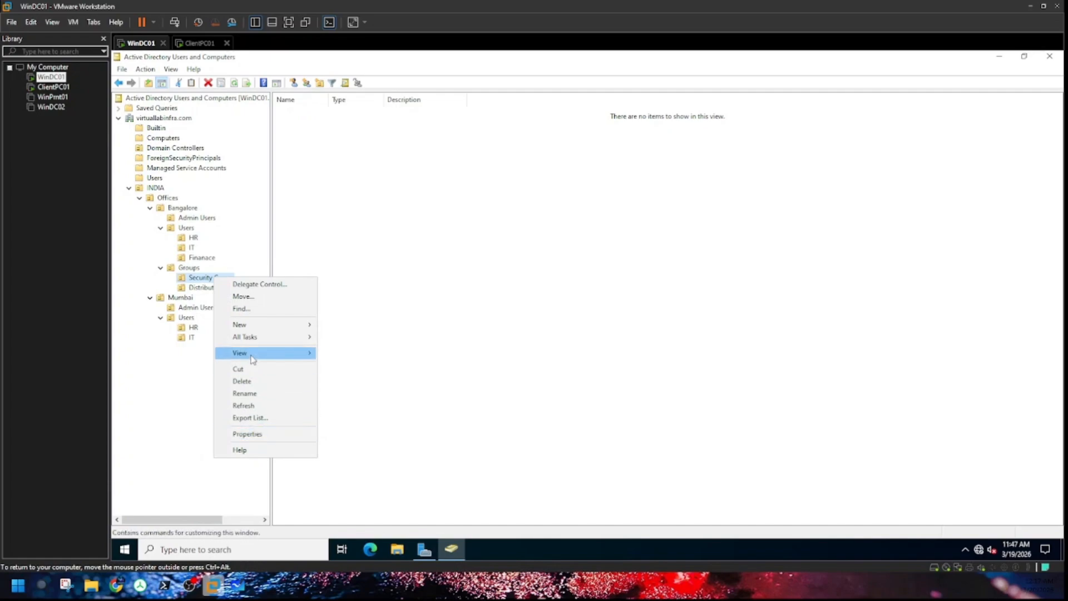
mouse_move(259, 326)
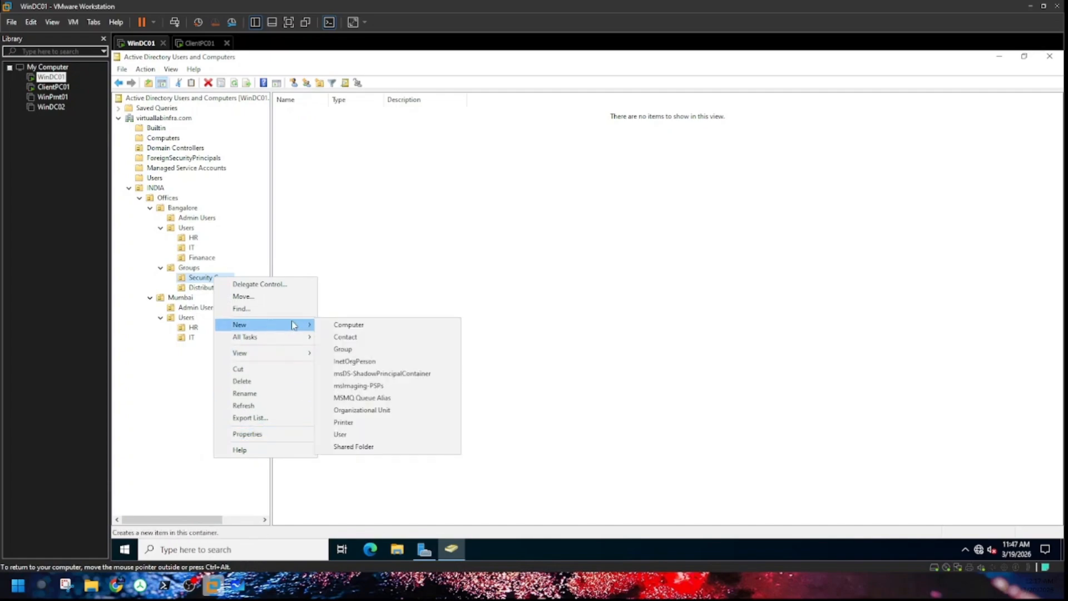
left_click(350, 350)
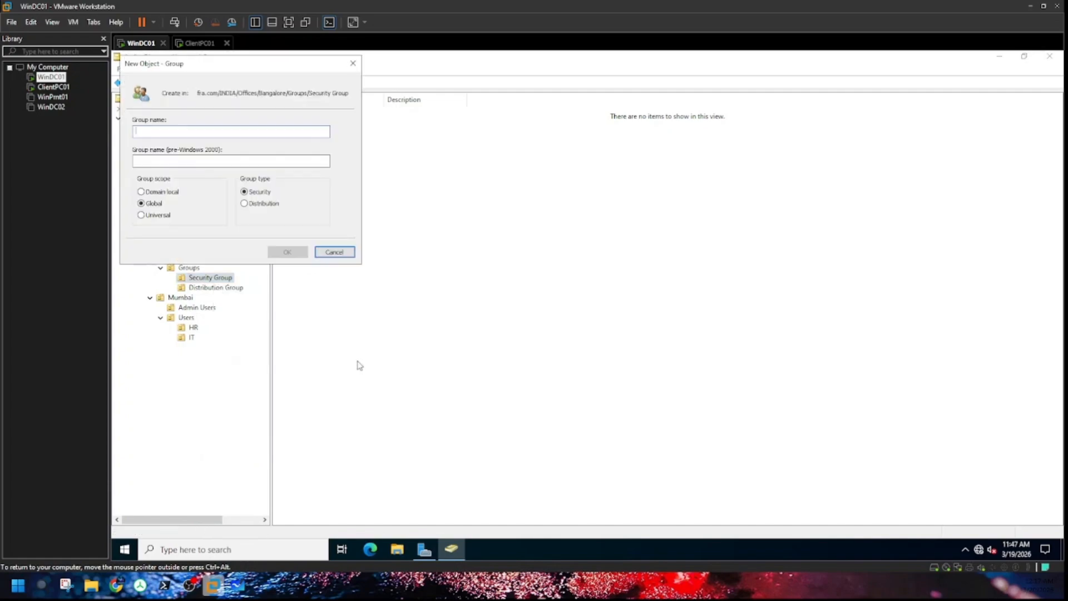
left_click(333, 253)
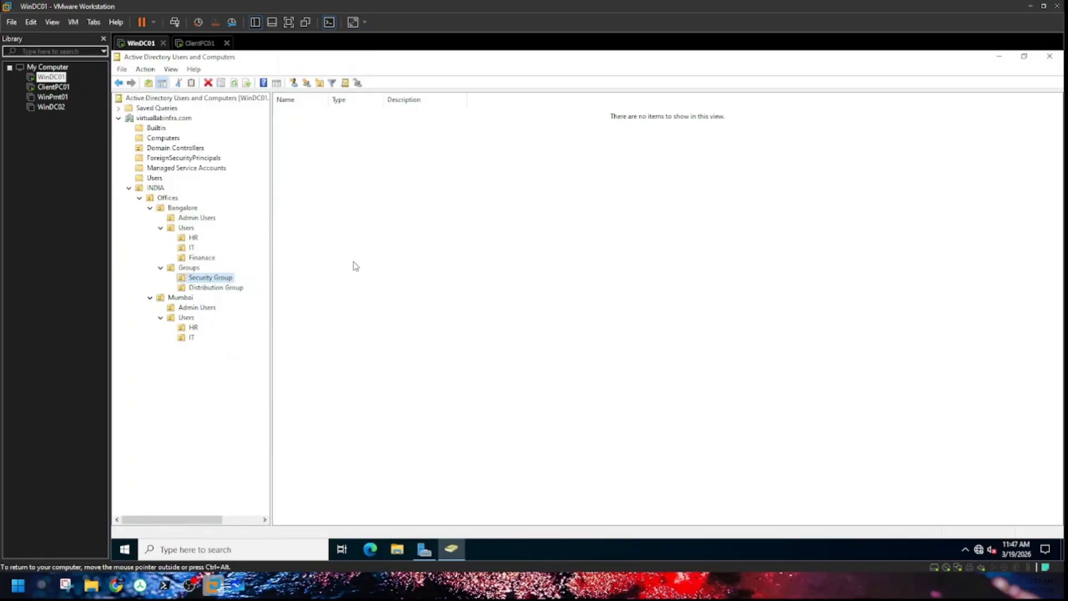
left_click(305, 83)
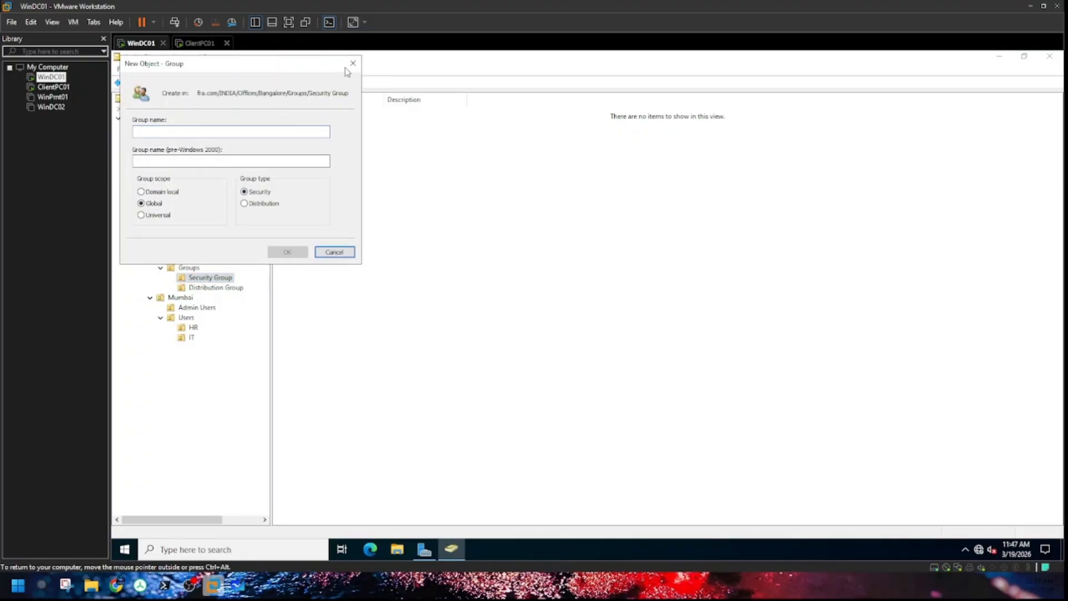
left_click(353, 63)
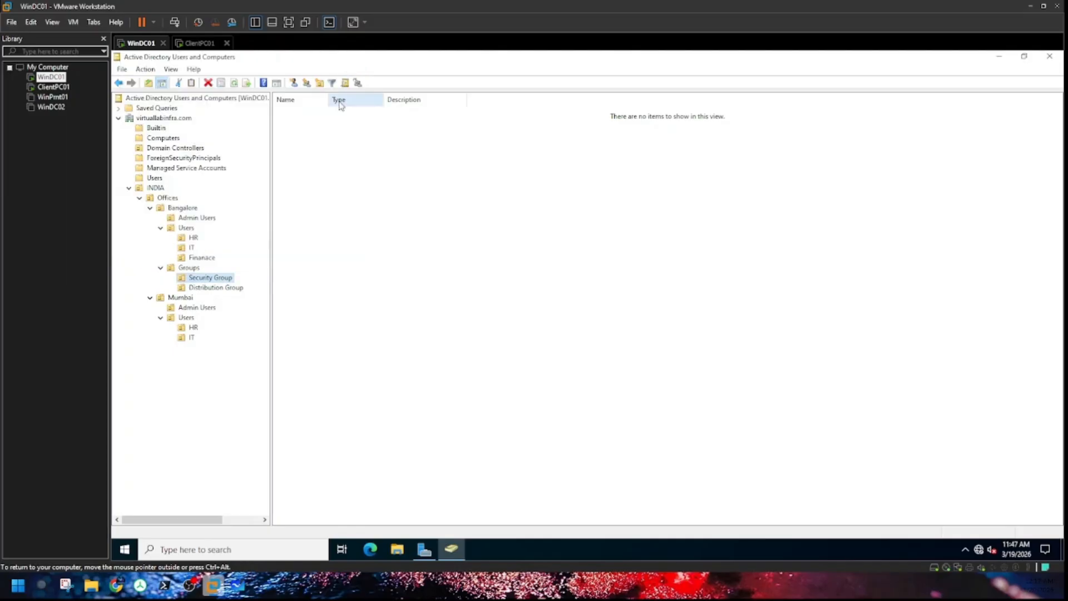
left_click(294, 84)
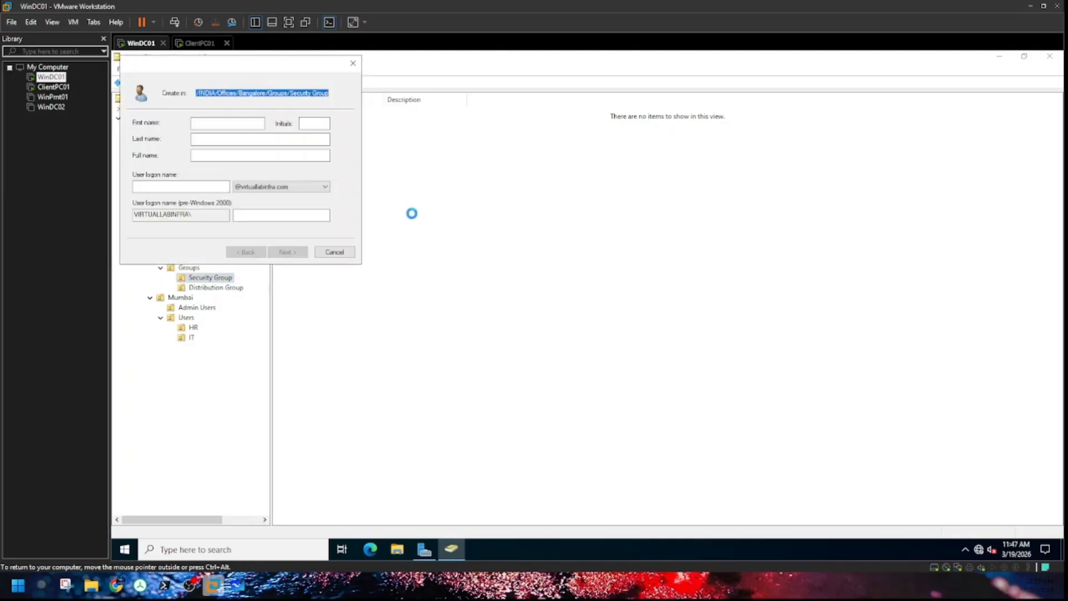
left_click(353, 63)
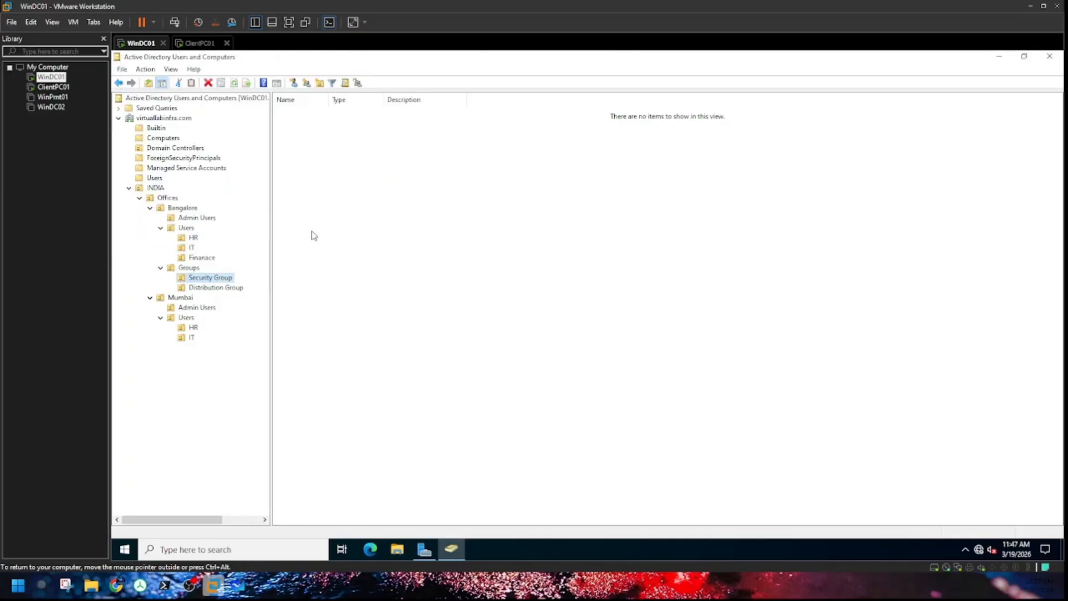
Step: Open a new group form in Security Group, switching scope to Domain local and back to Global
right_click(220, 276)
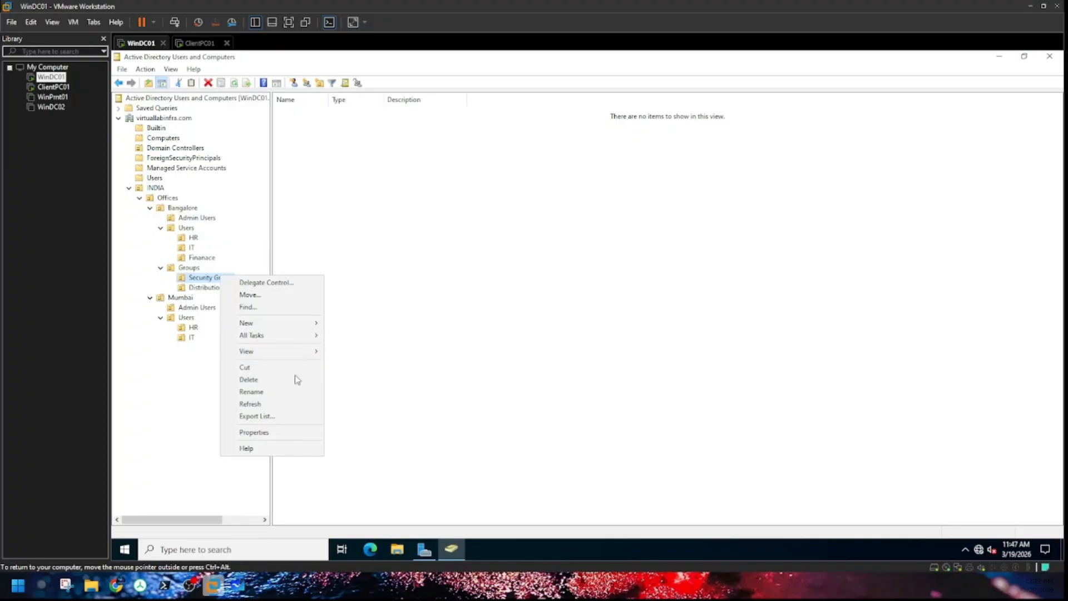
mouse_move(253, 326)
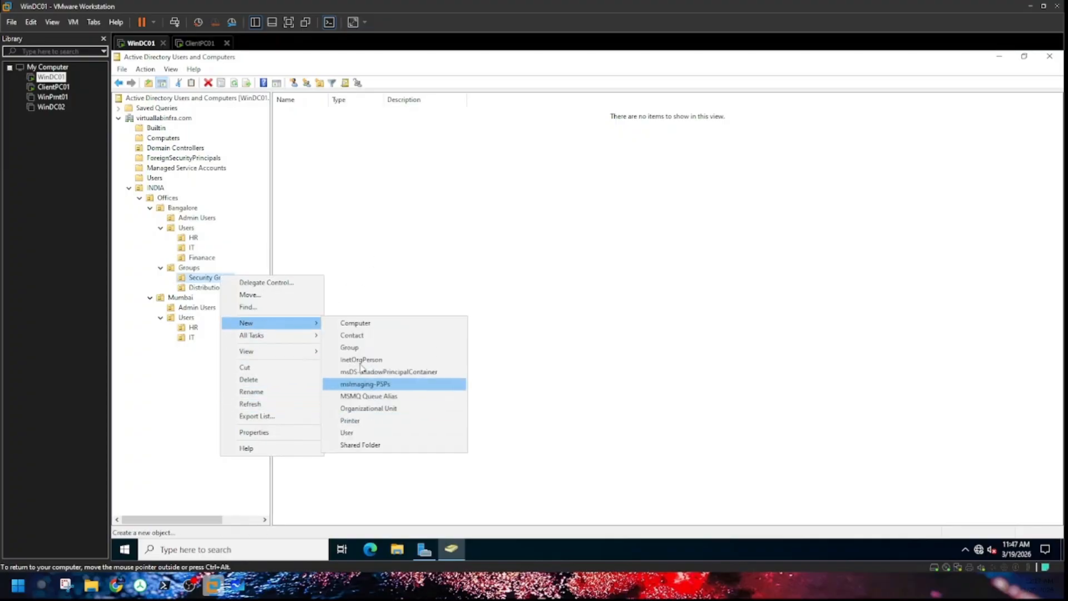
left_click(350, 347)
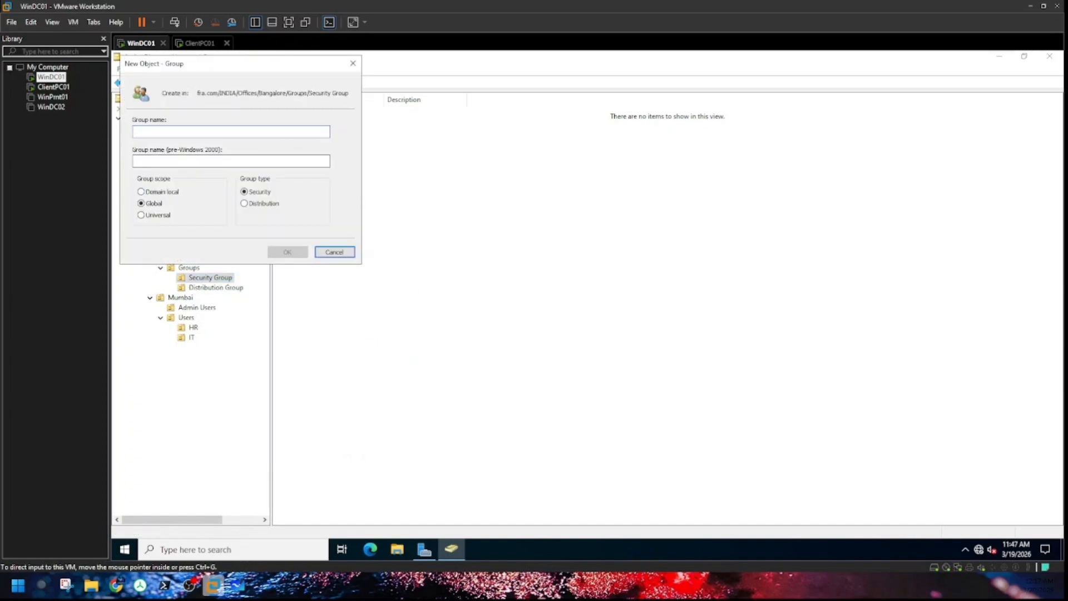
key("alt+Tab")
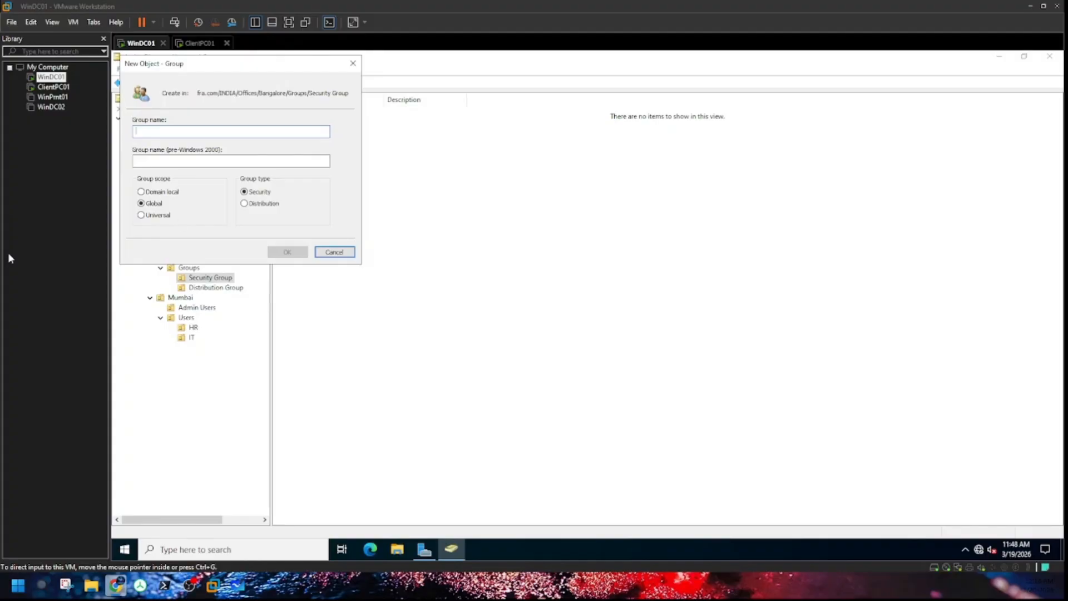
left_click(164, 194)
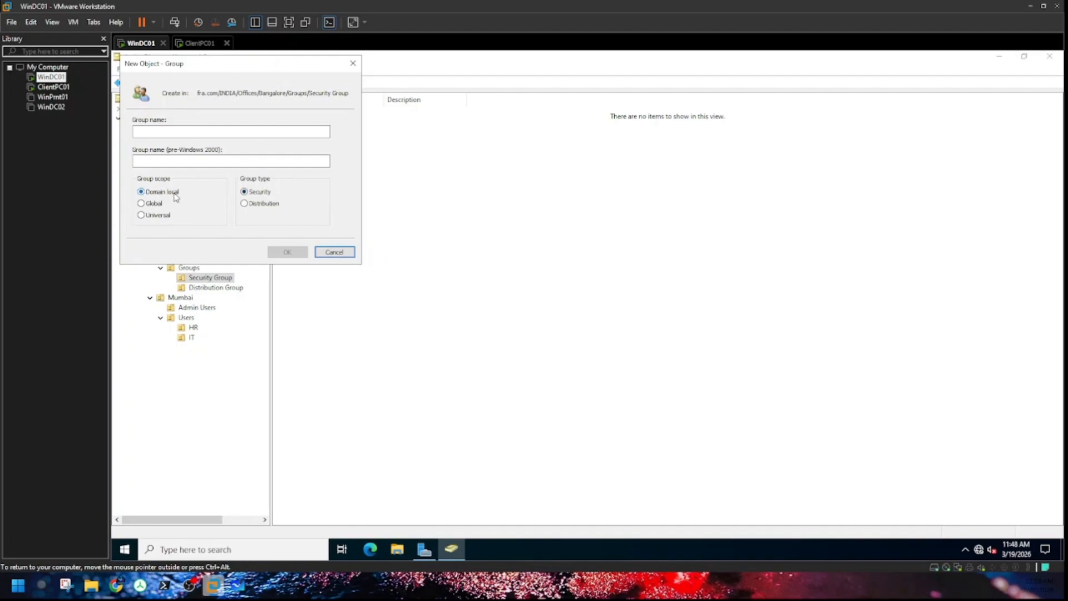
left_click(156, 205)
Step: Name the new global security group sec-serveradmin and create it in Bangalore's Security Group
left_click(203, 132)
type("Sec")
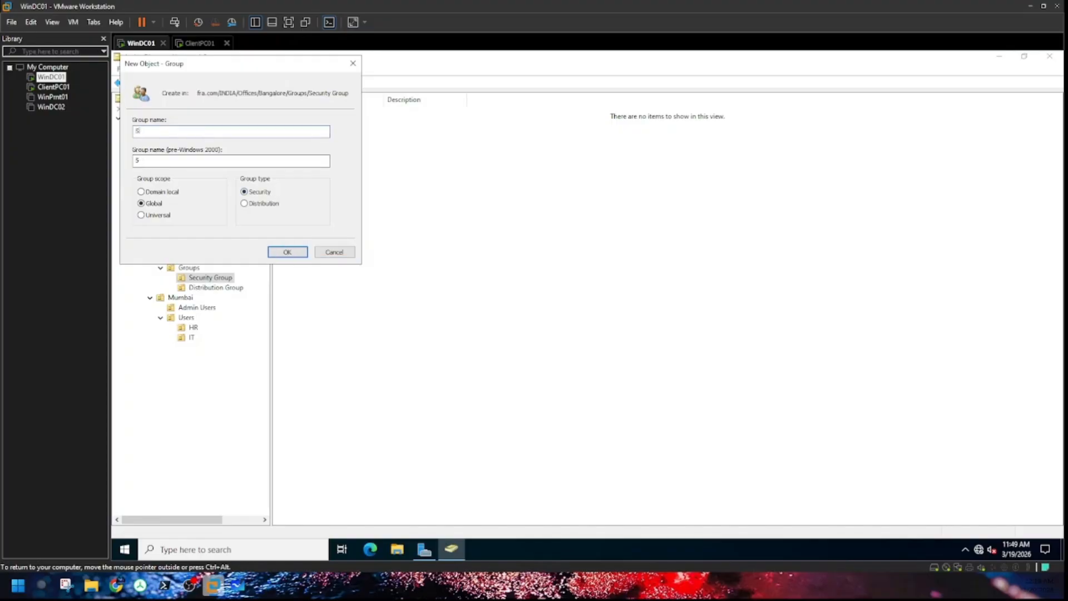
key("BackSpace")
type("sec")
type("-serveradmin")
left_click_drag(184, 131, 136, 131)
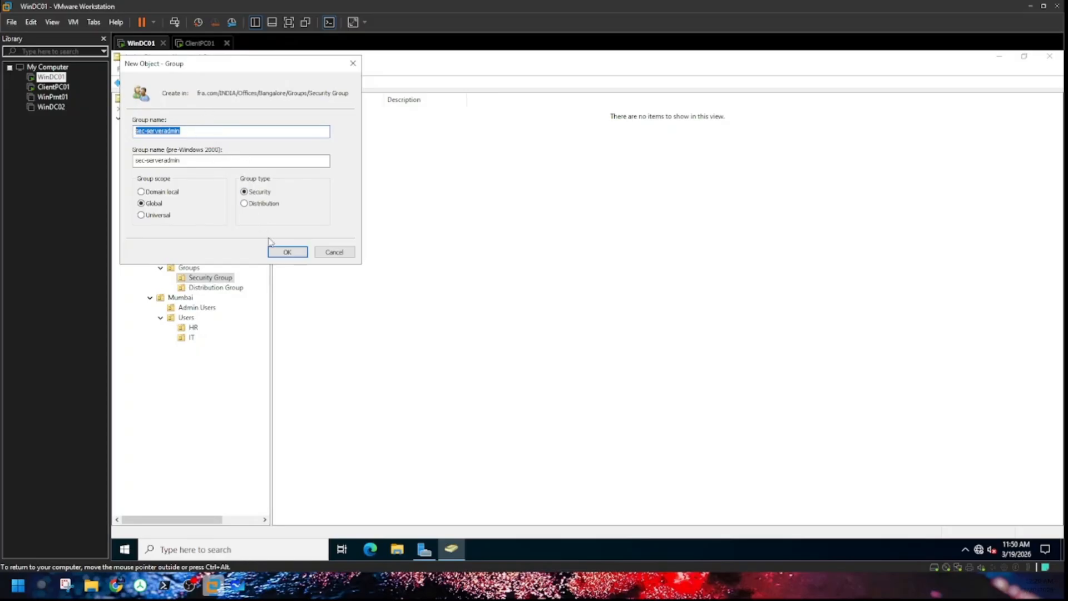
left_click(284, 252)
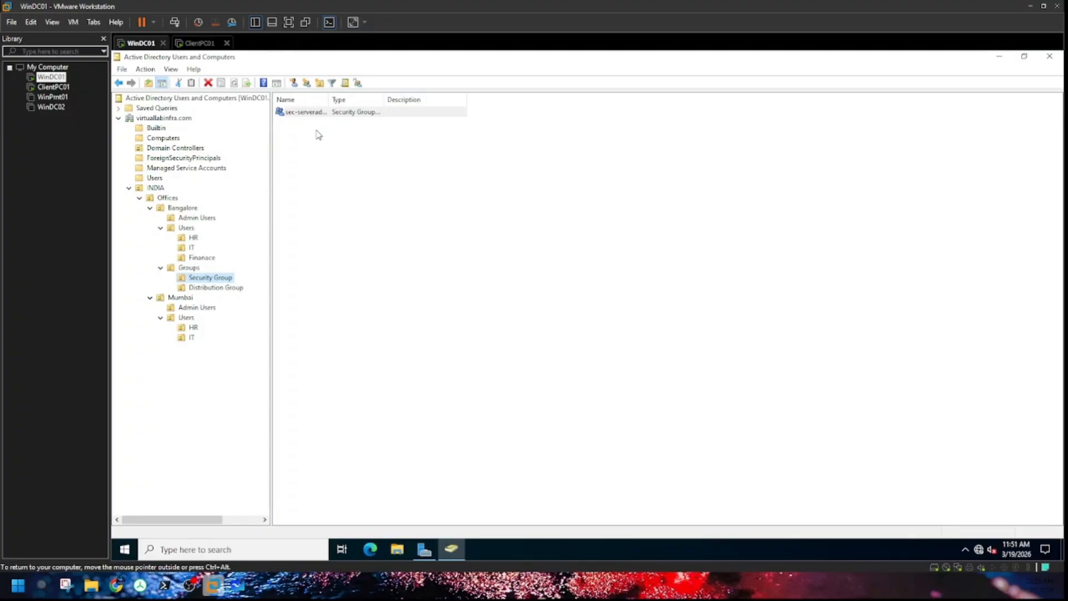
Step: Autofit the Name column to show sec-serveradmin fully, then view the empty Distribution Group container
double_click(330, 102)
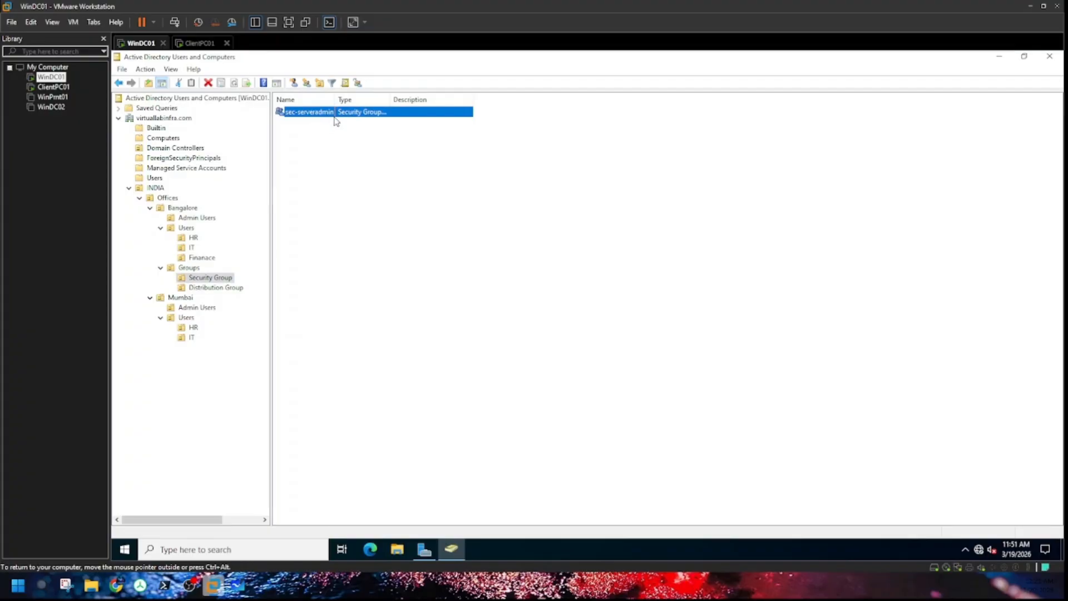
left_click(336, 150)
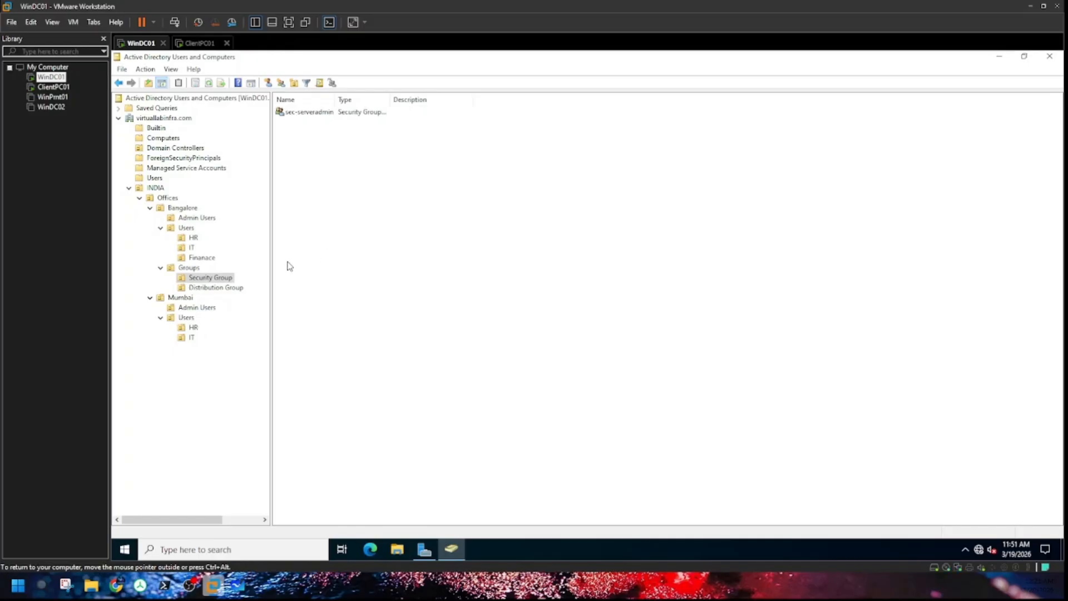
left_click(214, 288)
Step: Create a global distribution-type group named Sec-mailbox in Bangalore's Distribution Group
right_click(213, 291)
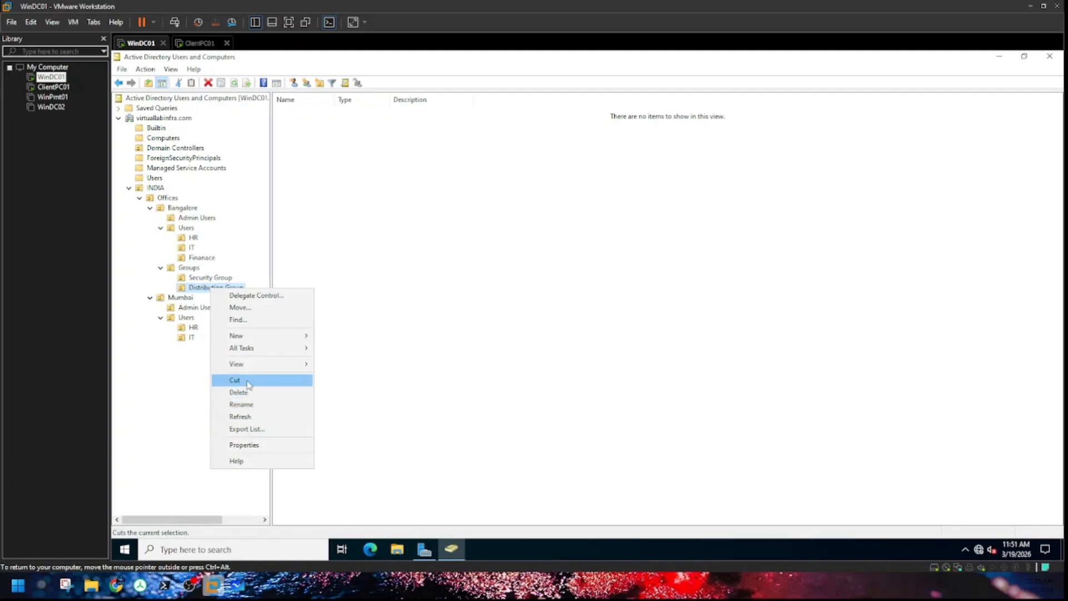
mouse_move(257, 337)
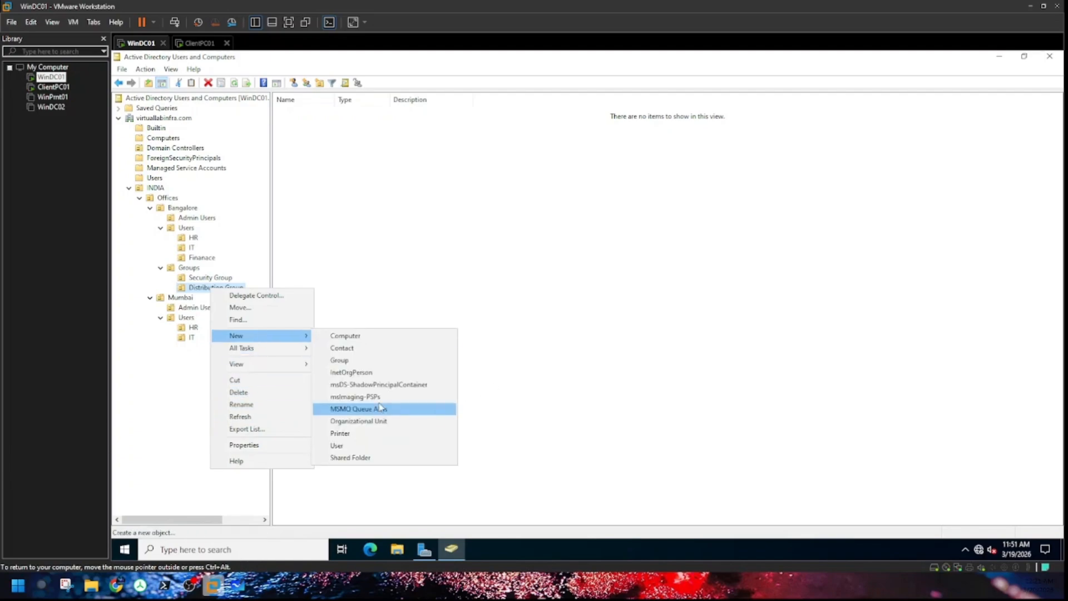
left_click(361, 360)
left_click(250, 205)
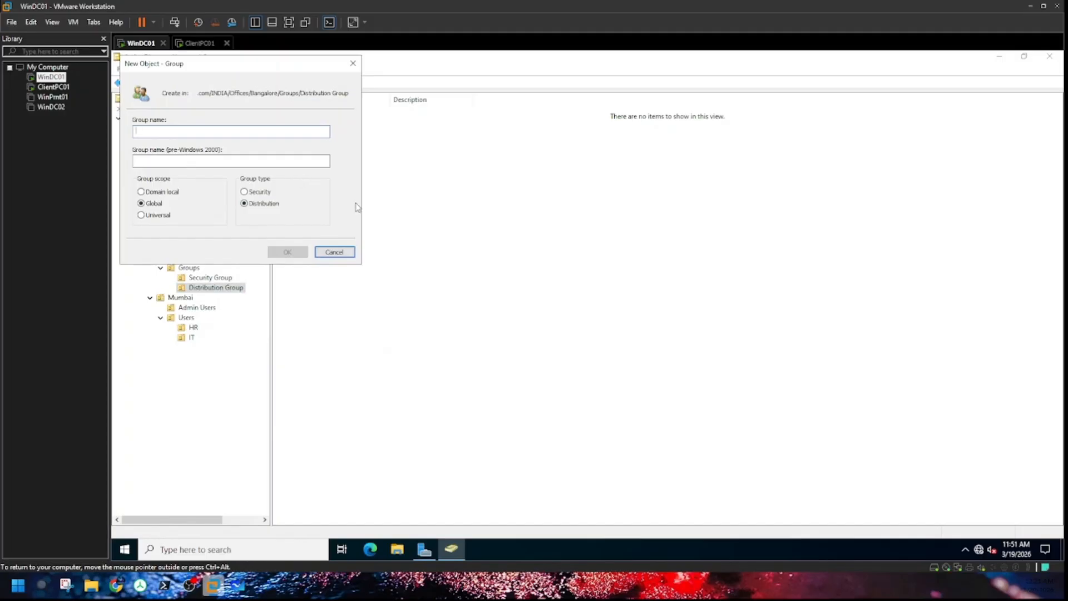
type("Sec")
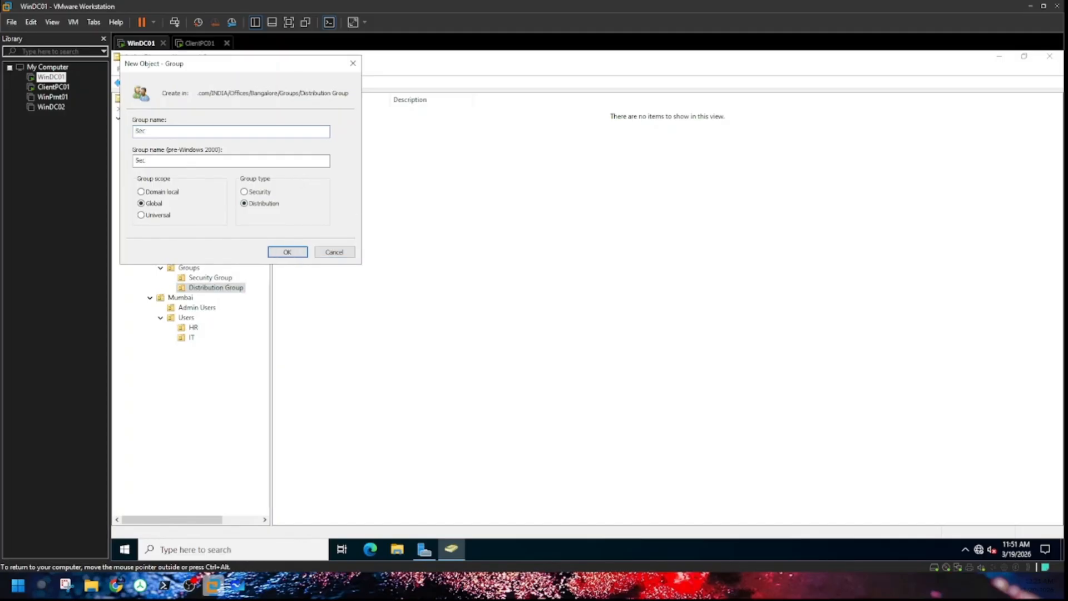
type("-mailbox")
left_click(291, 254)
Step: Review and close the properties of Sec-mailbox and sec-serveradmin
double_click(304, 111)
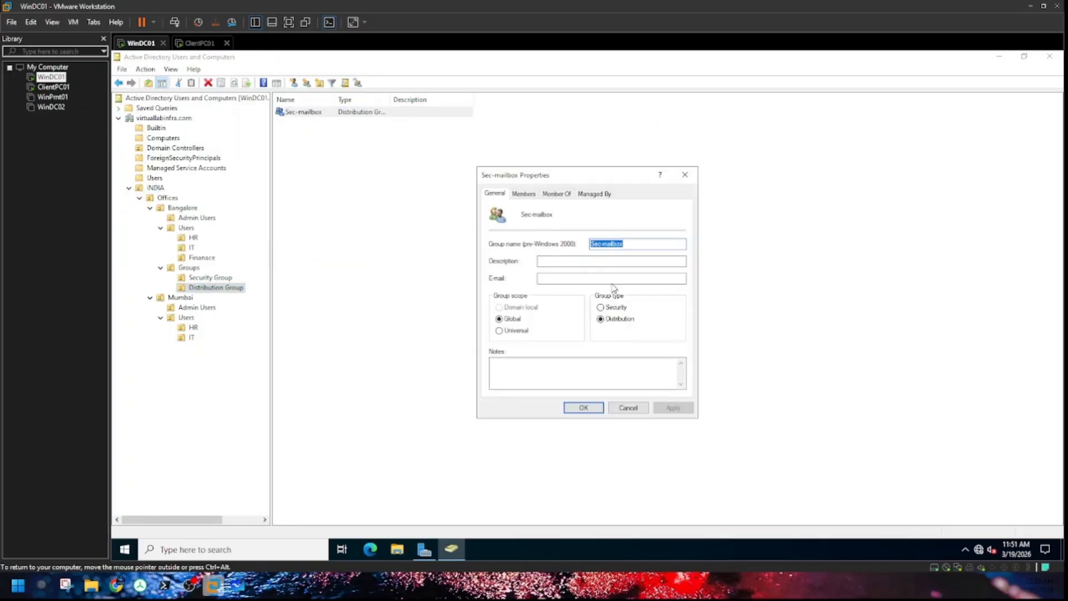
left_click(565, 278)
left_click(685, 175)
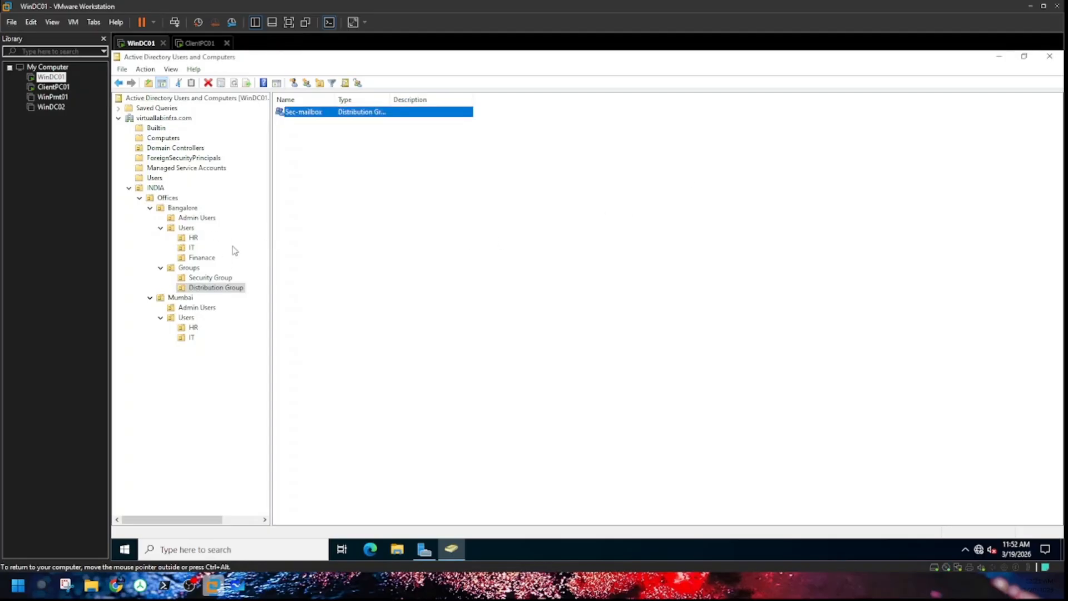
left_click(211, 277)
double_click(326, 113)
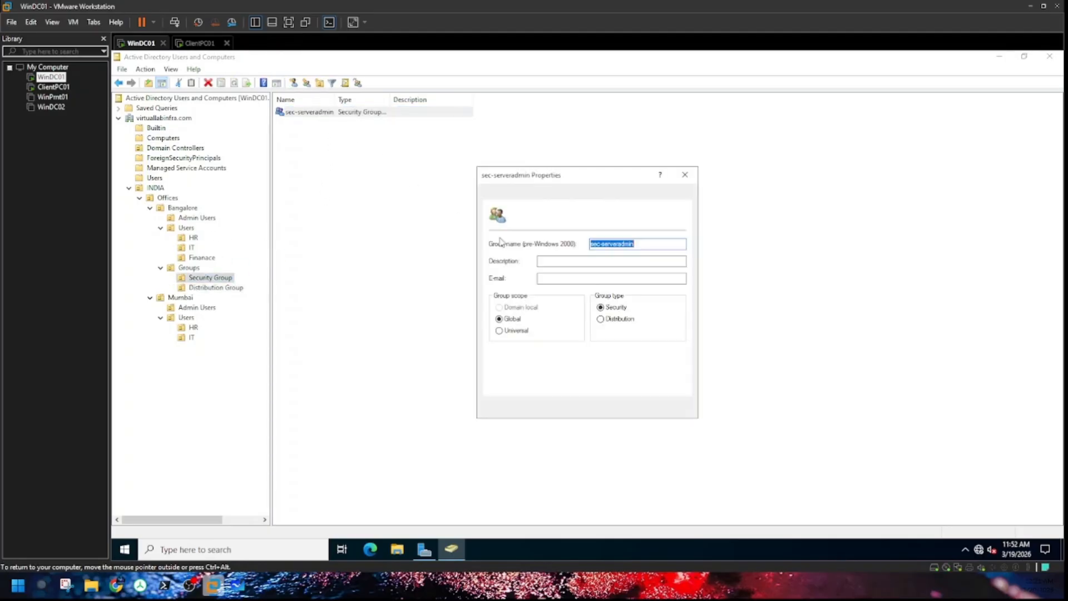
left_click(685, 175)
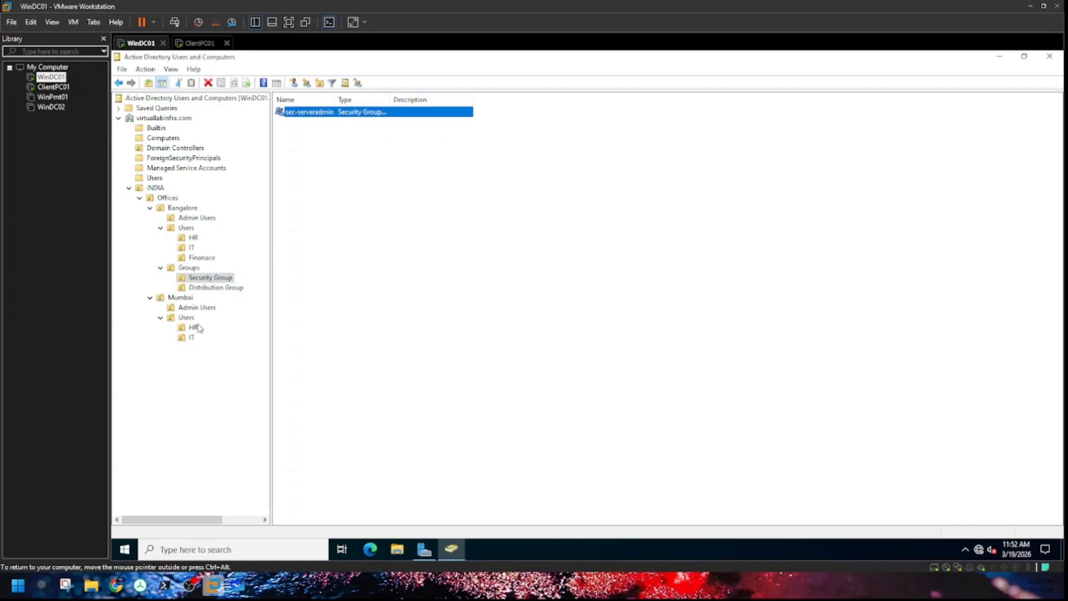
Step: Browse the Bangalore HR and IT OUs, then return to Security Group's contents
left_click(193, 238)
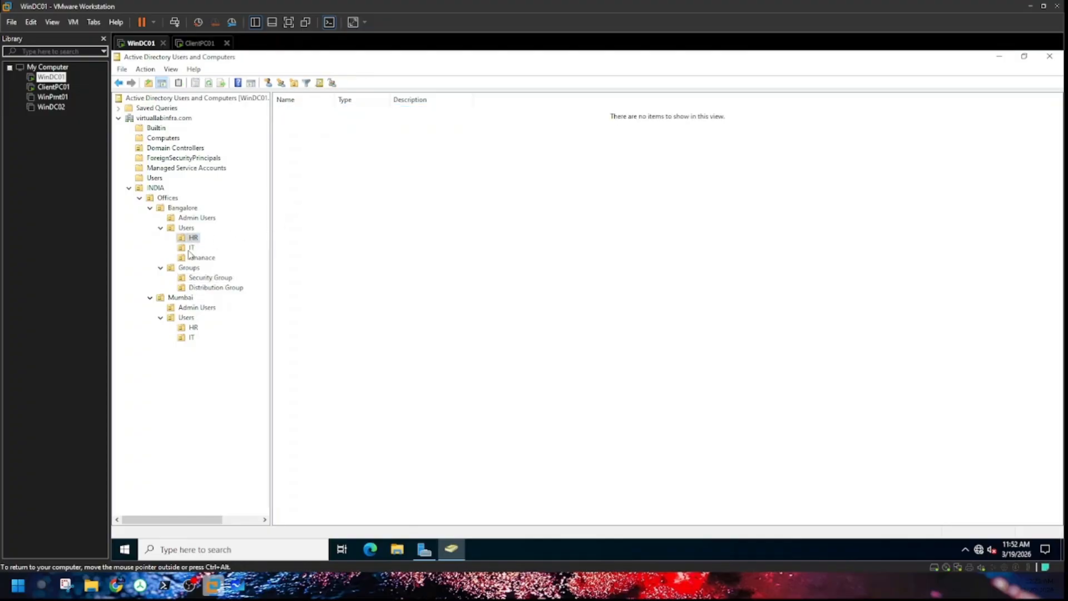
left_click(192, 248)
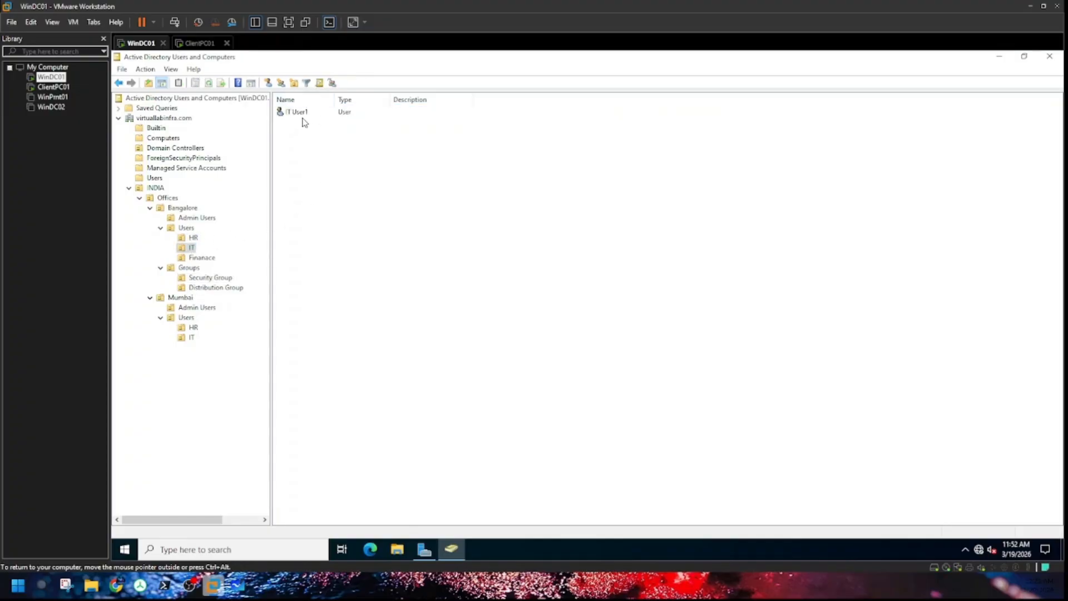
left_click(195, 238)
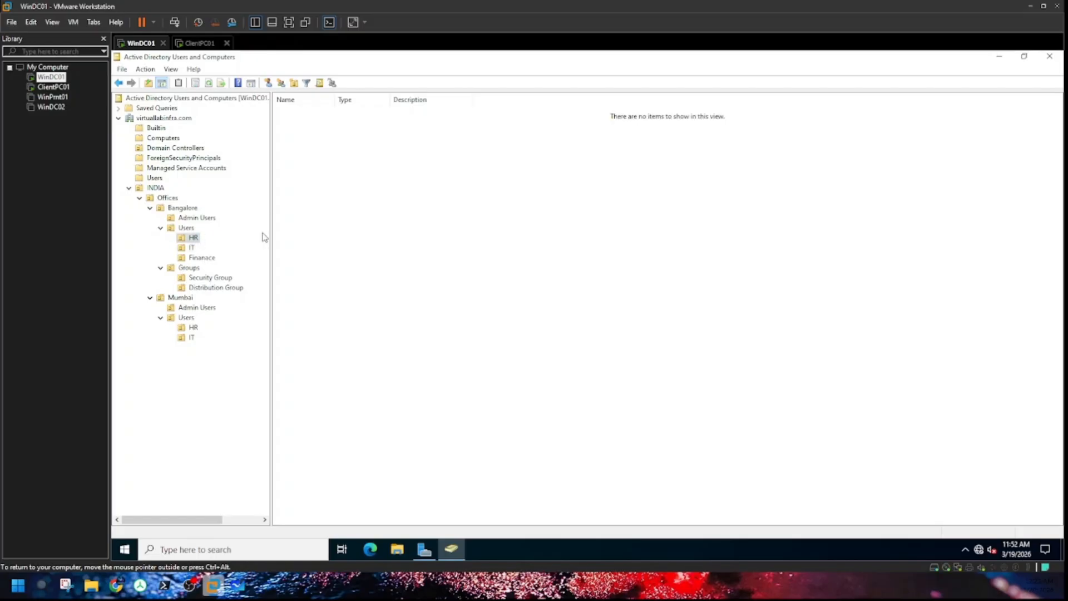
left_click(203, 278)
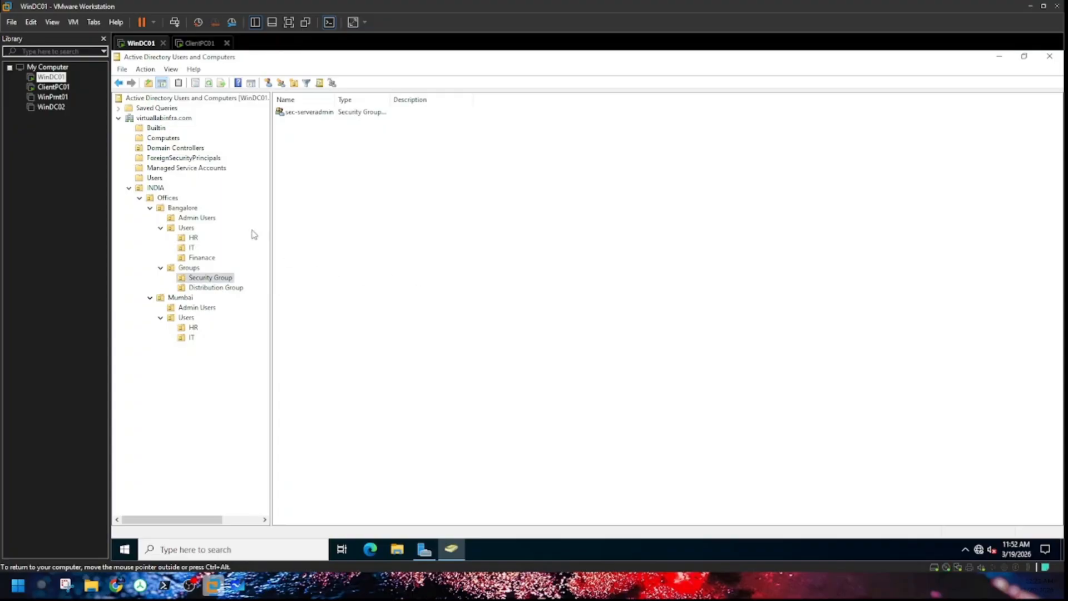
Step: Start a new user account directly in the Bangalore OU
left_click(179, 209)
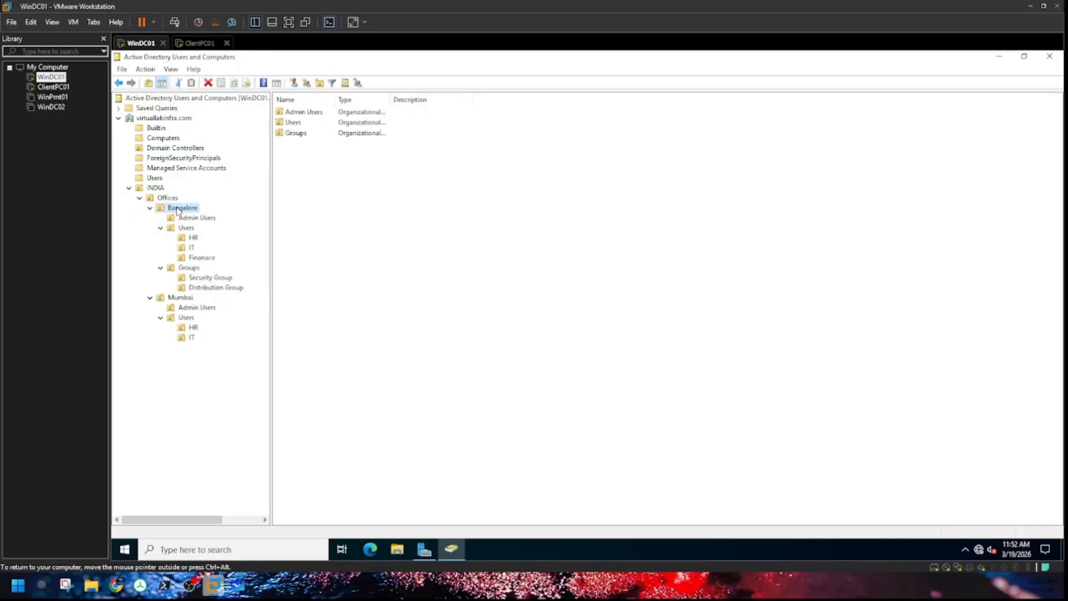
right_click(178, 211)
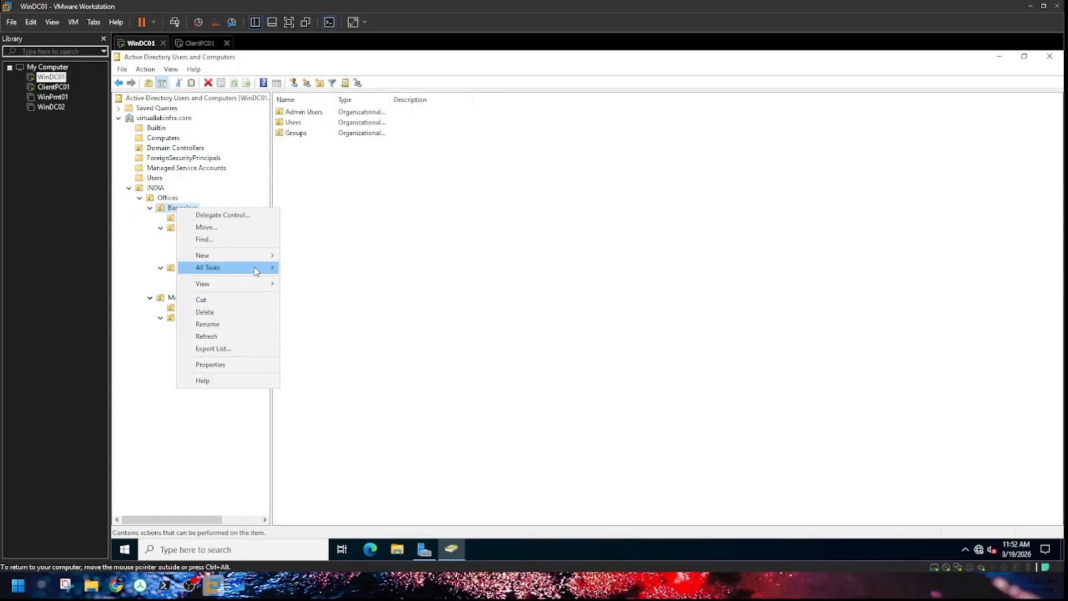
mouse_move(258, 256)
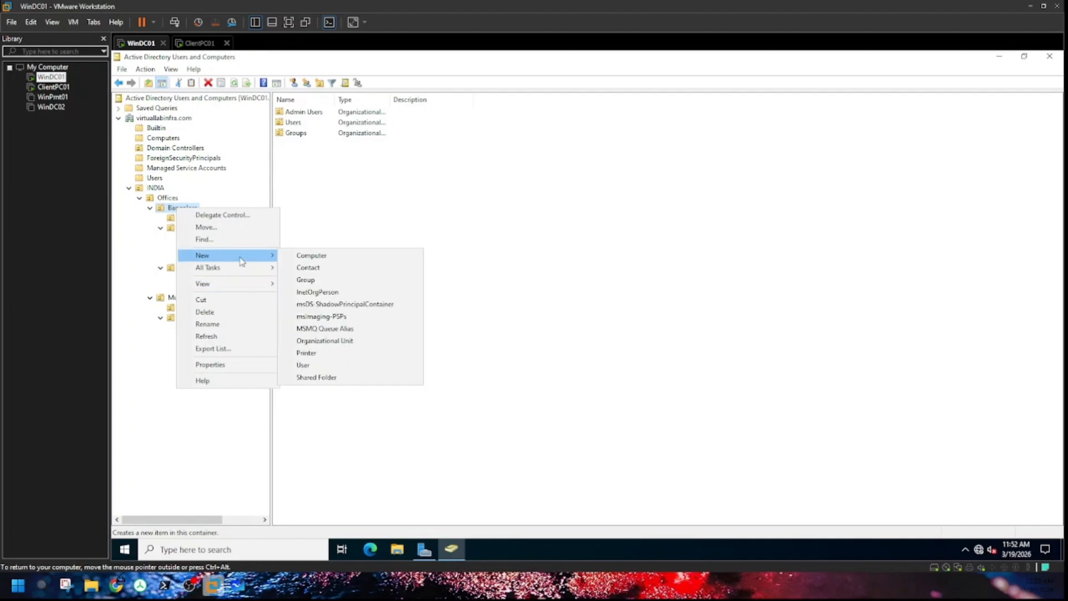
left_click(321, 367)
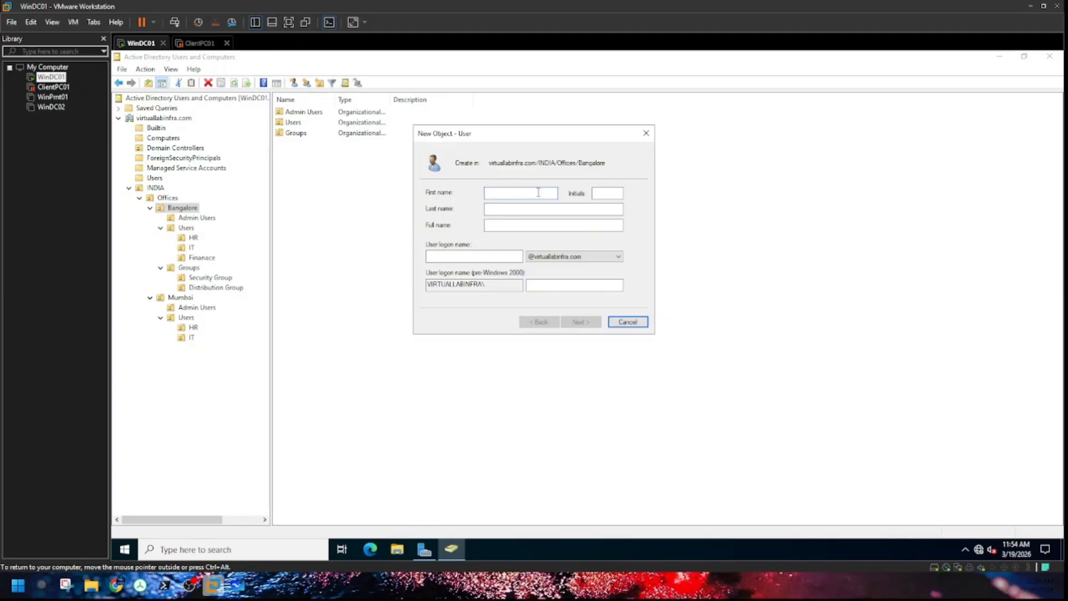
Step: Enter svc-user01 as the first name and logon name, then continue to password settings
type("svc")
type("-a")
key("BackSpace")
key("BackSpace")
type("user01")
key("Tab")
key("Tab")
type("serc")
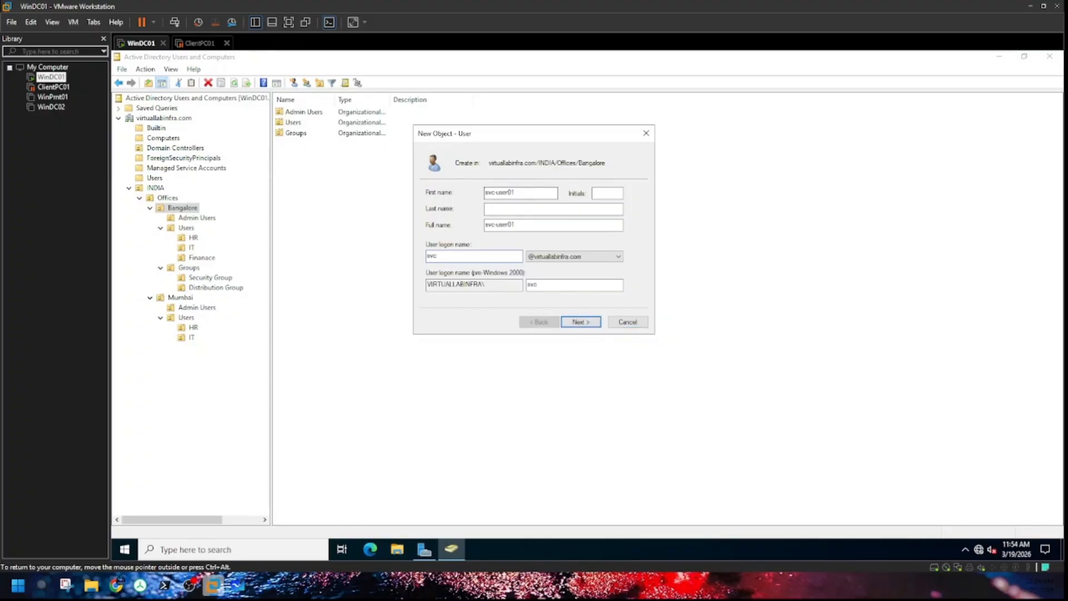
type("-user01")
left_click(576, 324)
Step: Clear 'must change password' and enable 'cannot change password' and 'password never expires'
left_click(459, 229)
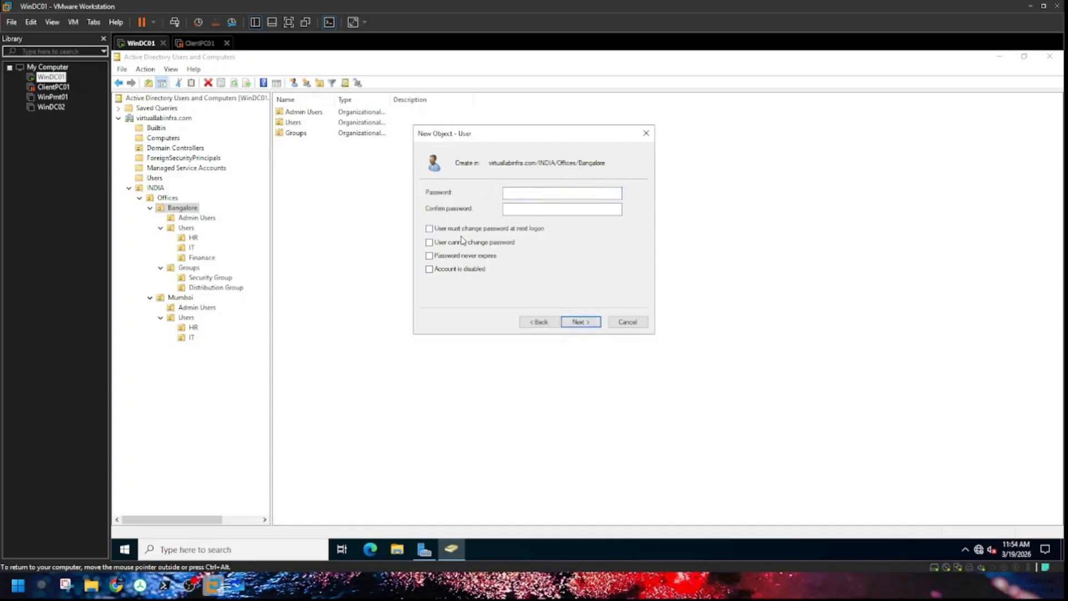
left_click(461, 243)
left_click(462, 256)
Step: Enter and confirm the account password, then finish creating svc-user01
left_click(567, 194)
type("**********")
key("Tab")
type("***********")
left_click(581, 324)
left_click(581, 322)
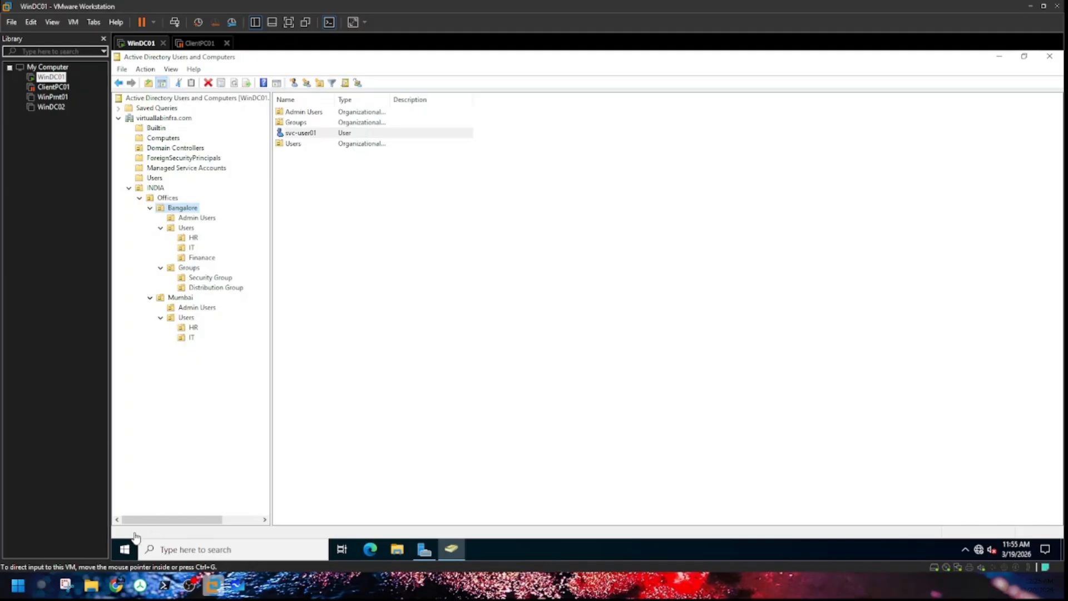
Step: Search the Start menu for 'task sc' and launch Task Scheduler
left_click(128, 549)
left_click(125, 549)
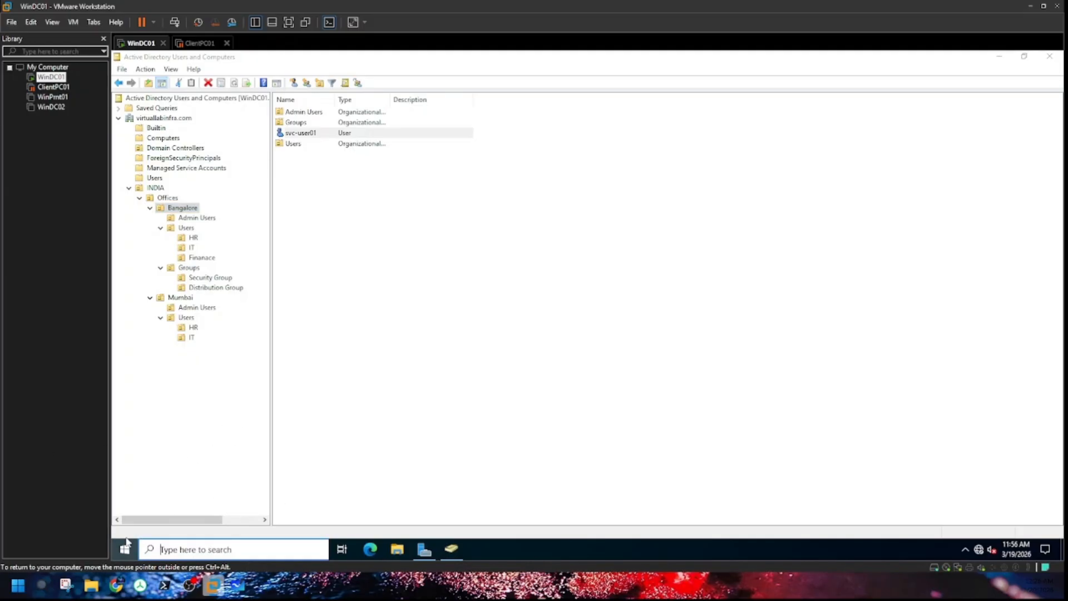
type("task scheduler")
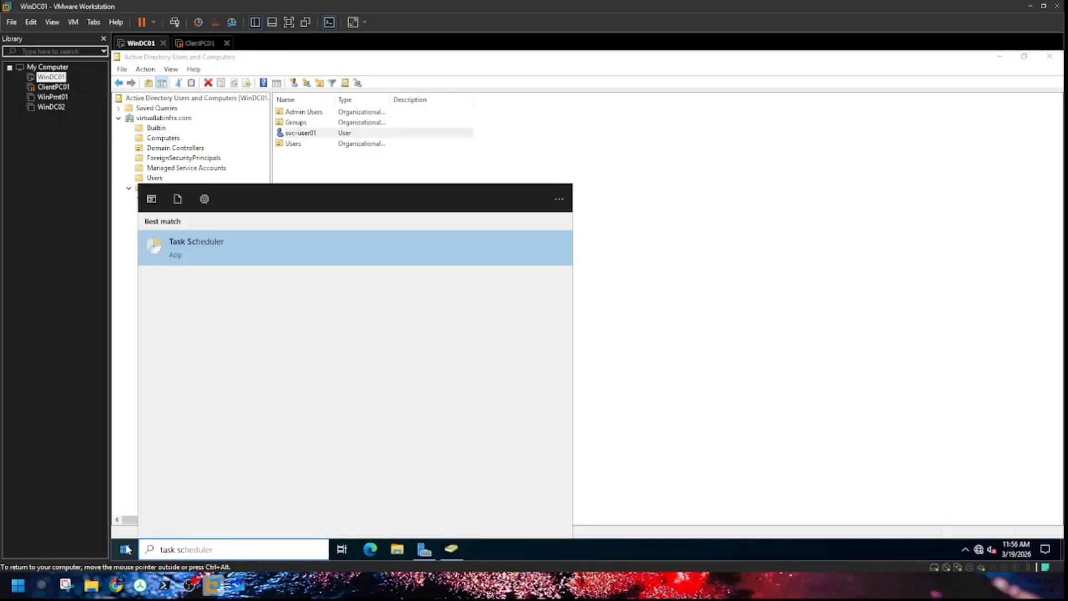
left_click(253, 245)
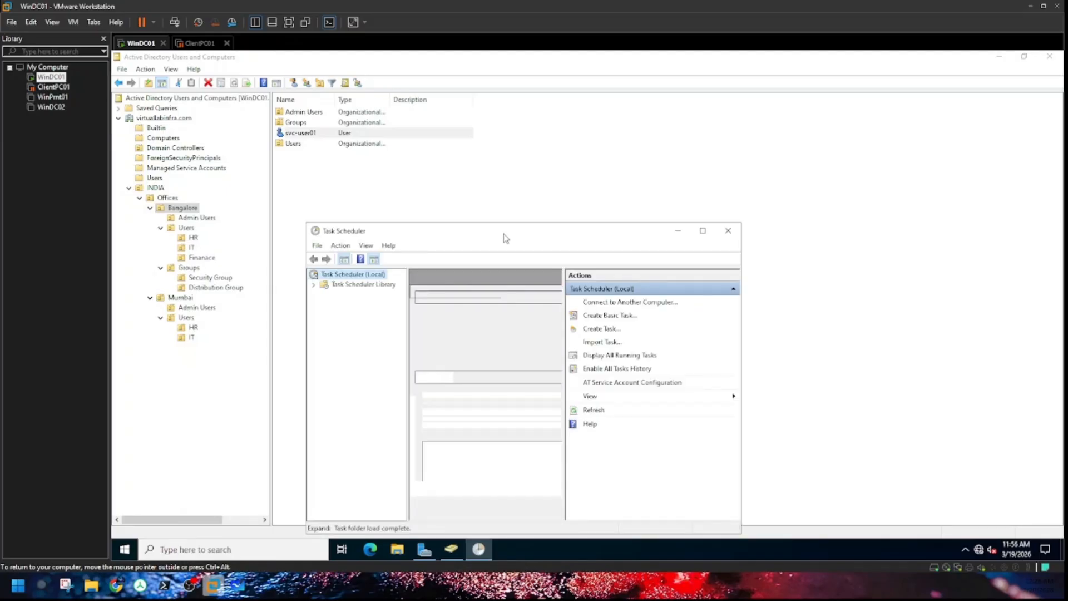
Step: Maximize Task Scheduler and expand the Task Scheduler Library
left_click_drag(503, 235, 502, 114)
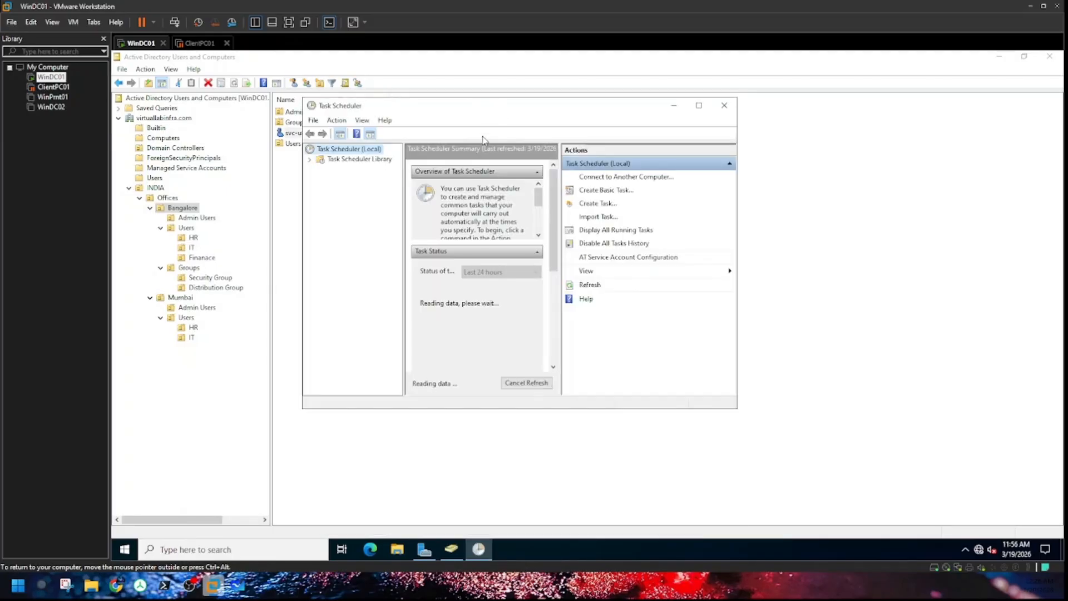
left_click(699, 111)
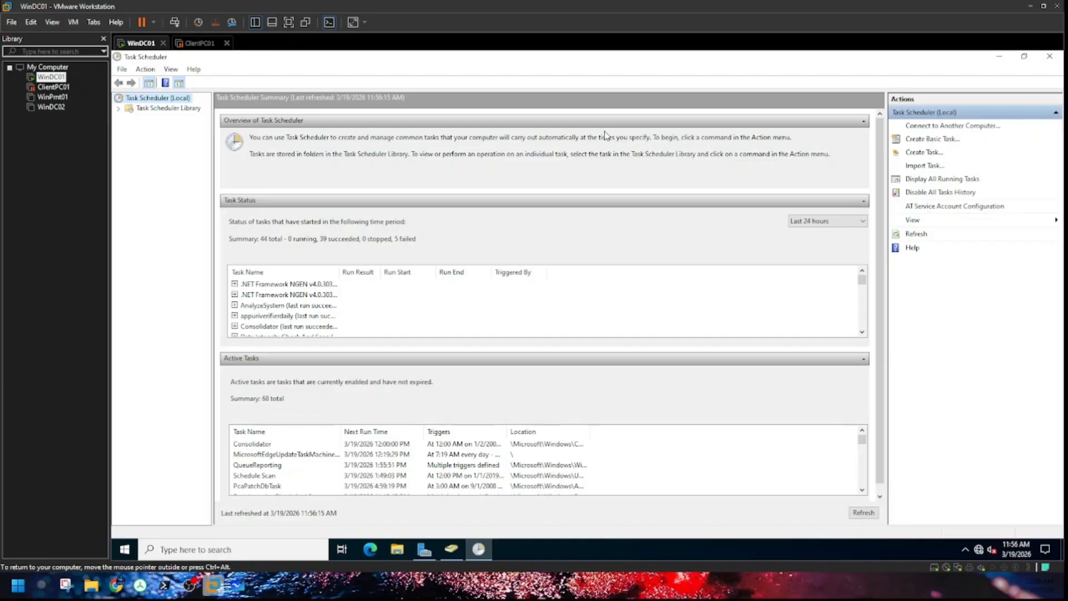
left_click(118, 107)
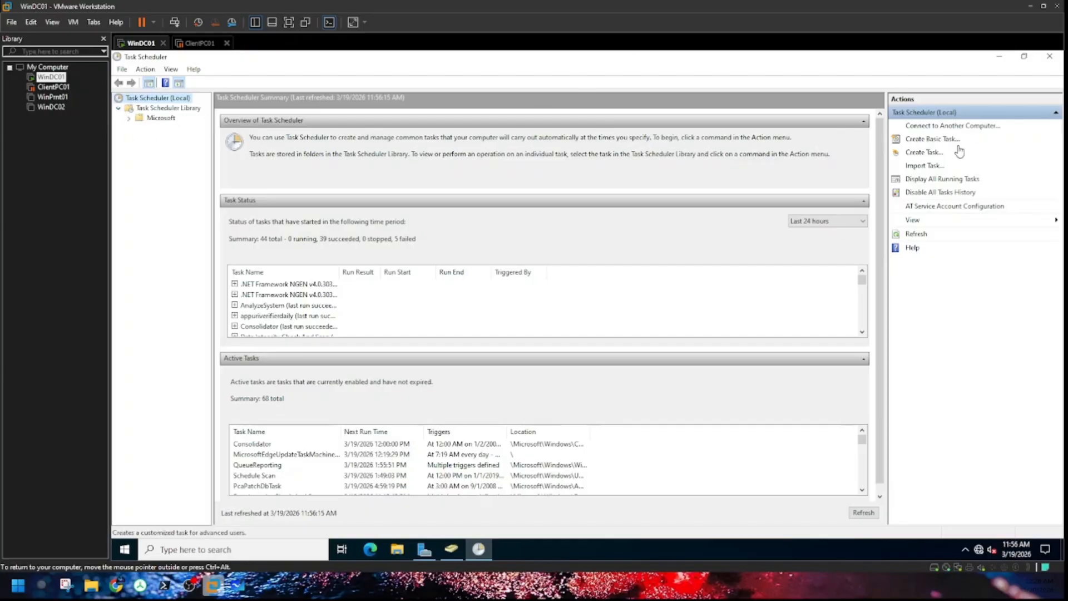
Step: Launch the Create Basic Task wizard and begin naming the task serverhealthcheck
left_click(942, 140)
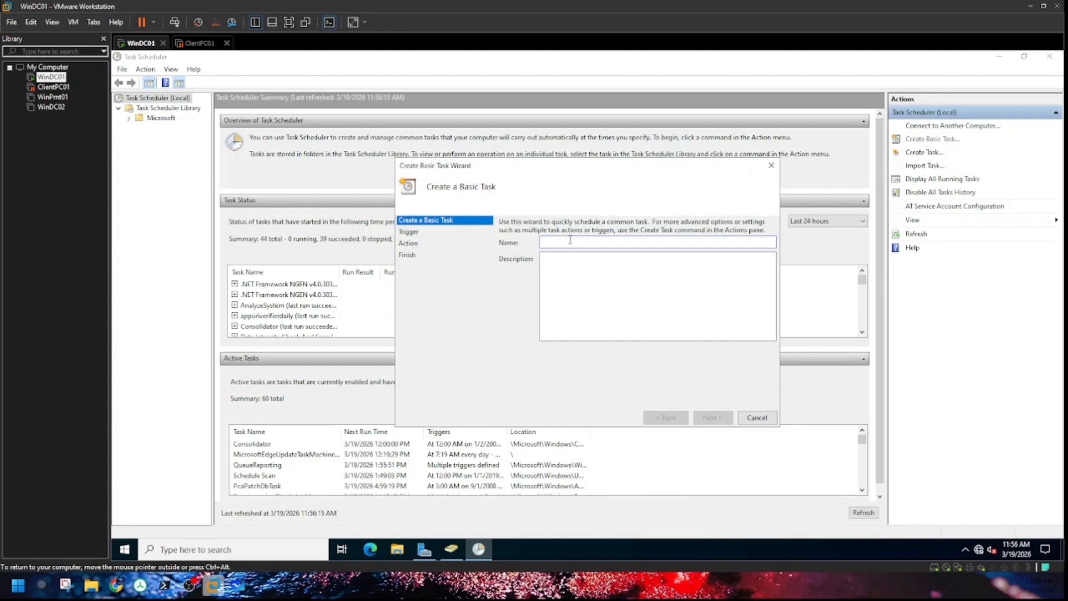
type("serverheat")
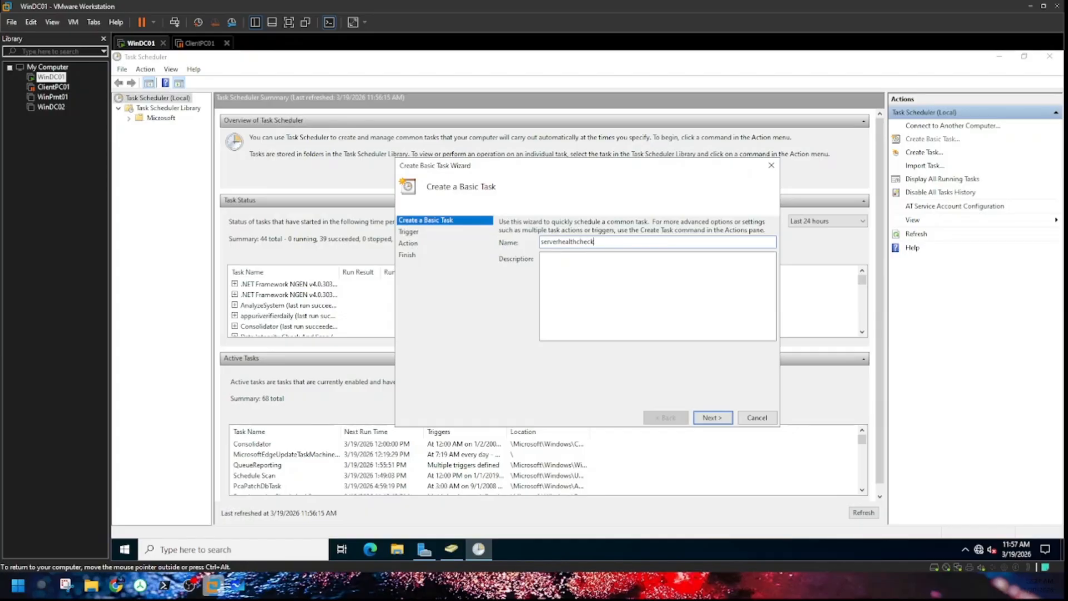
Step: Advance the serverhealthcheck wizard with a Daily trigger and a Send an e-mail action
left_click(714, 417)
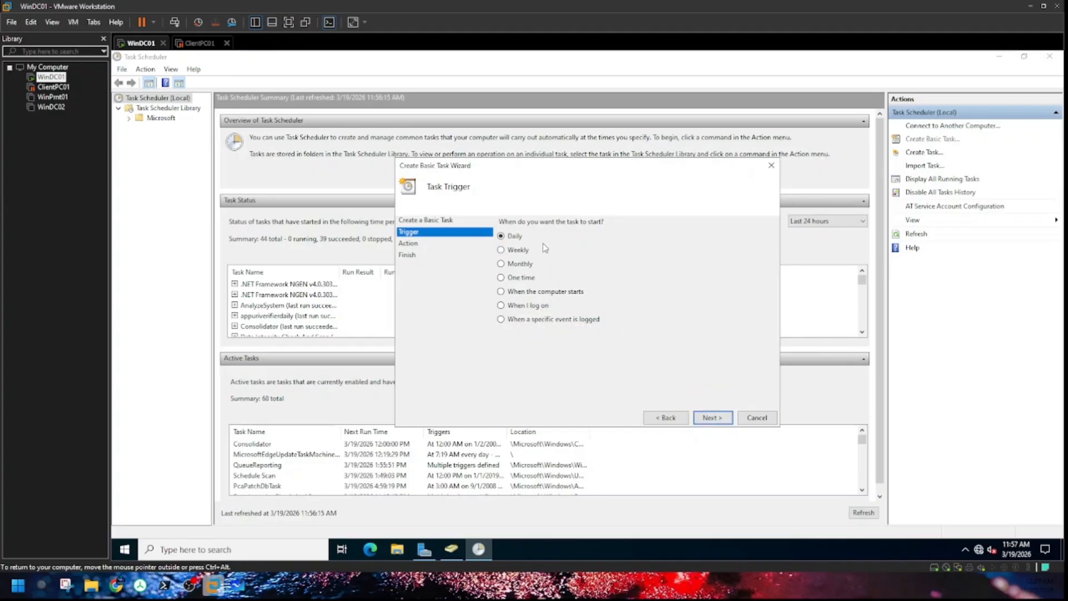
left_click(718, 420)
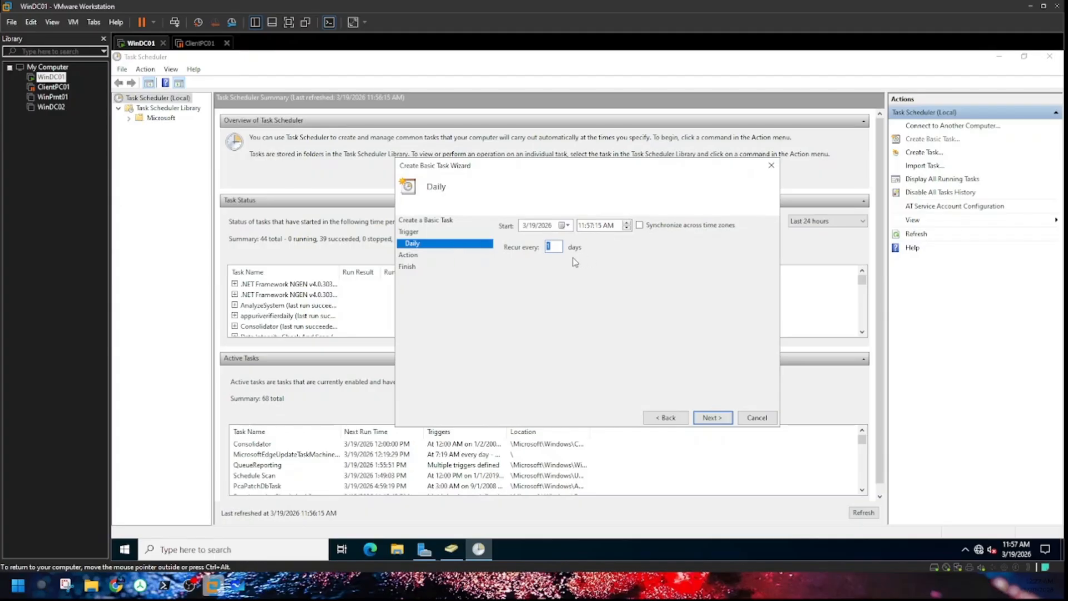
left_click(713, 418)
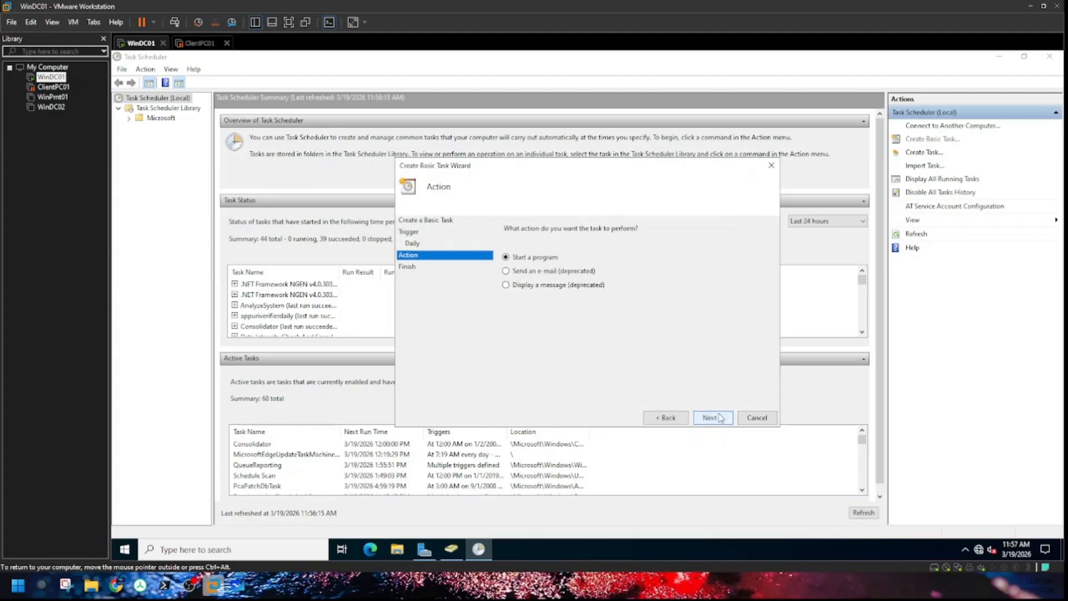
left_click(535, 274)
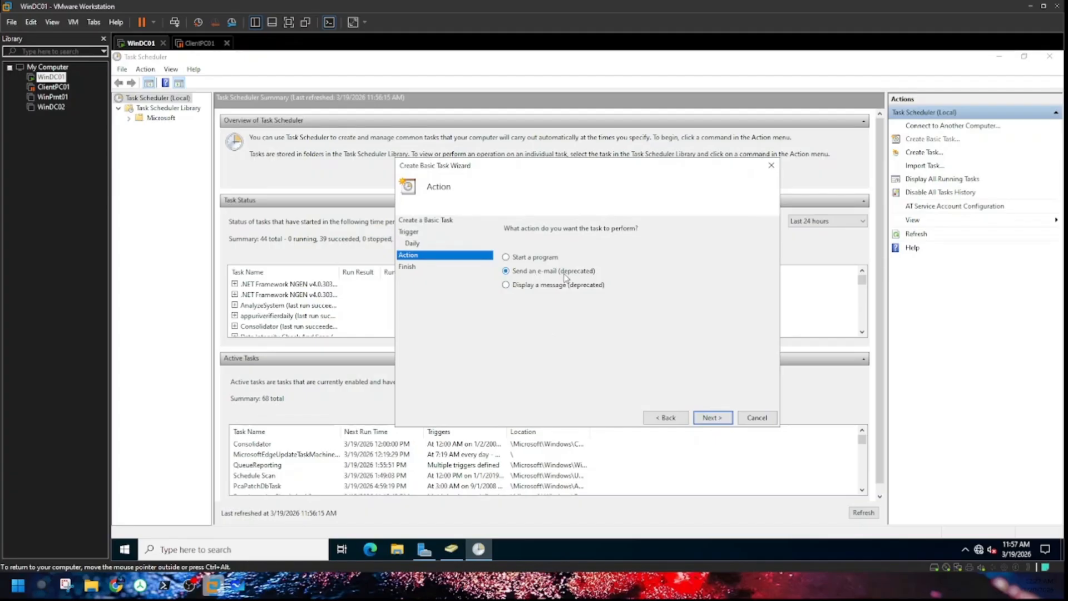
left_click(711, 418)
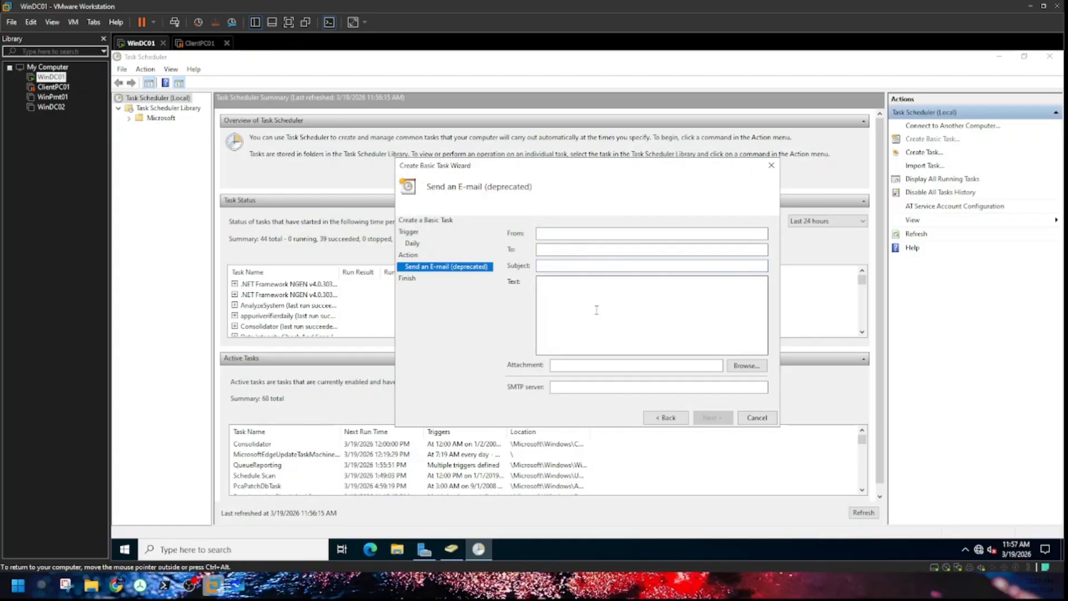
Step: Browse for an attachment without choosing one, then abandon the wizard without creating the task
left_click(743, 371)
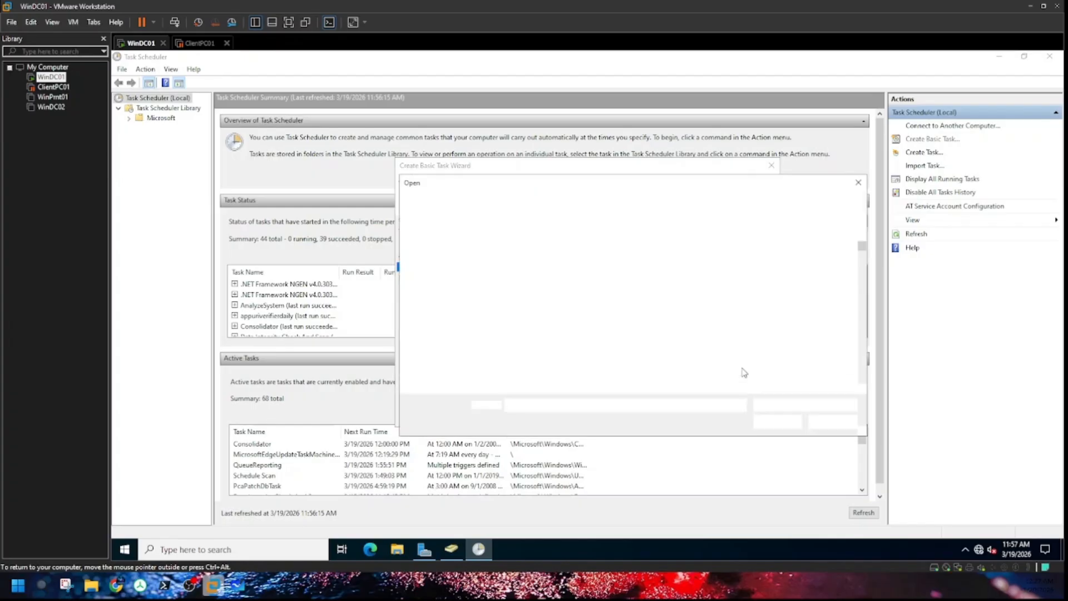
left_click(859, 183)
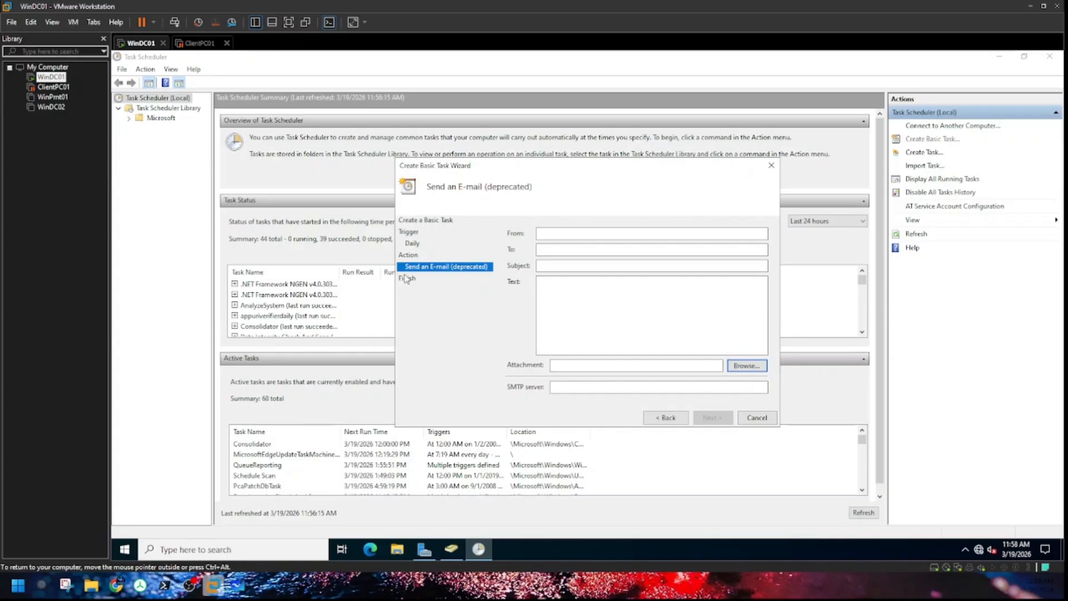
left_click(771, 165)
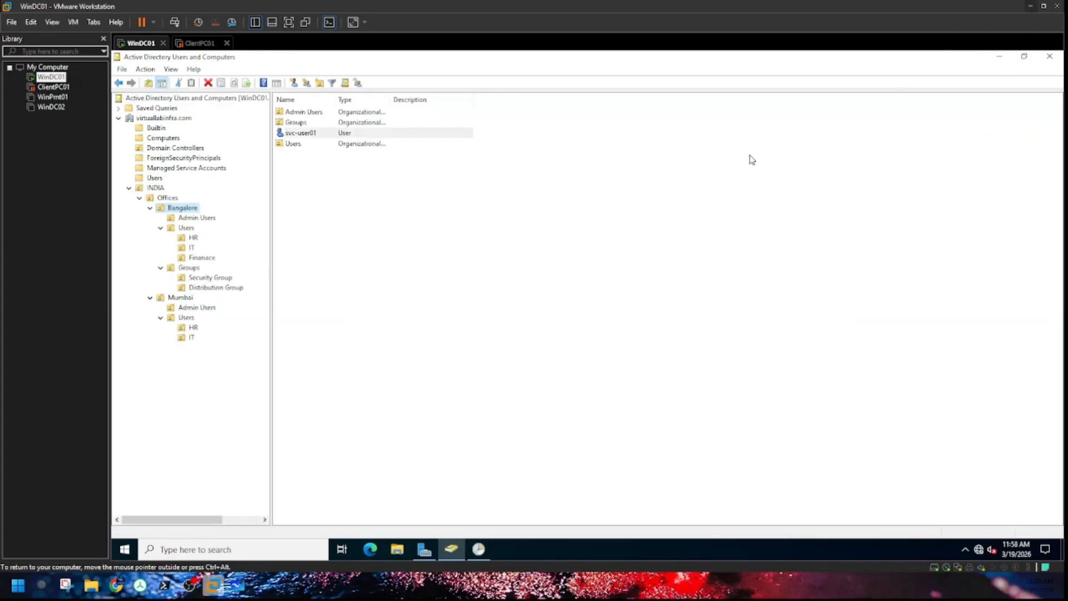
Step: Minimize Task Scheduler, resume ClientPC01, then view WinDC01's Bangalore Admin Users OU
left_click(999, 57)
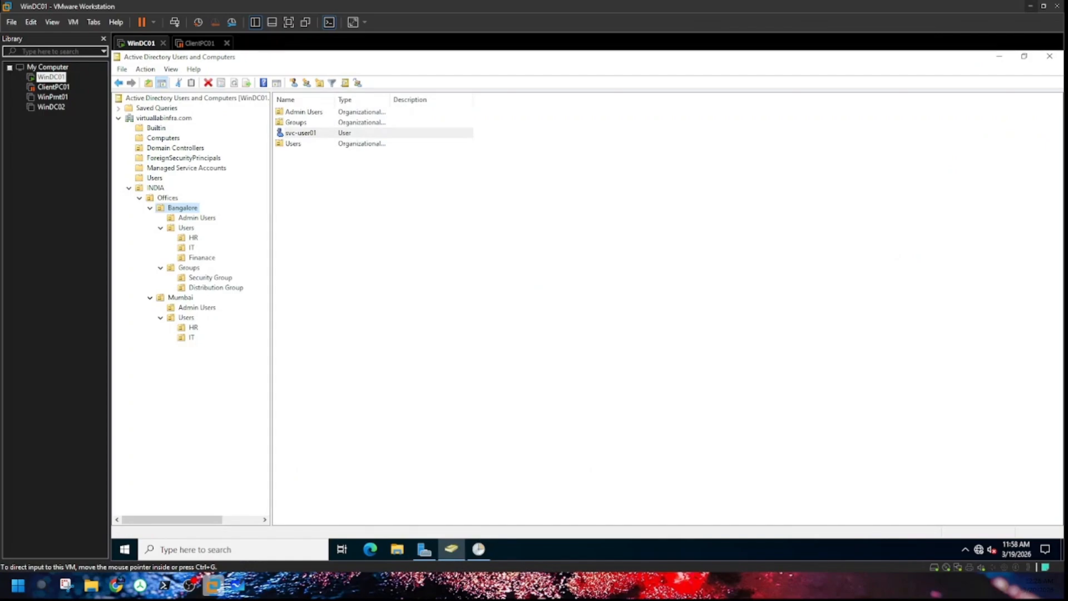
left_click(624, 163)
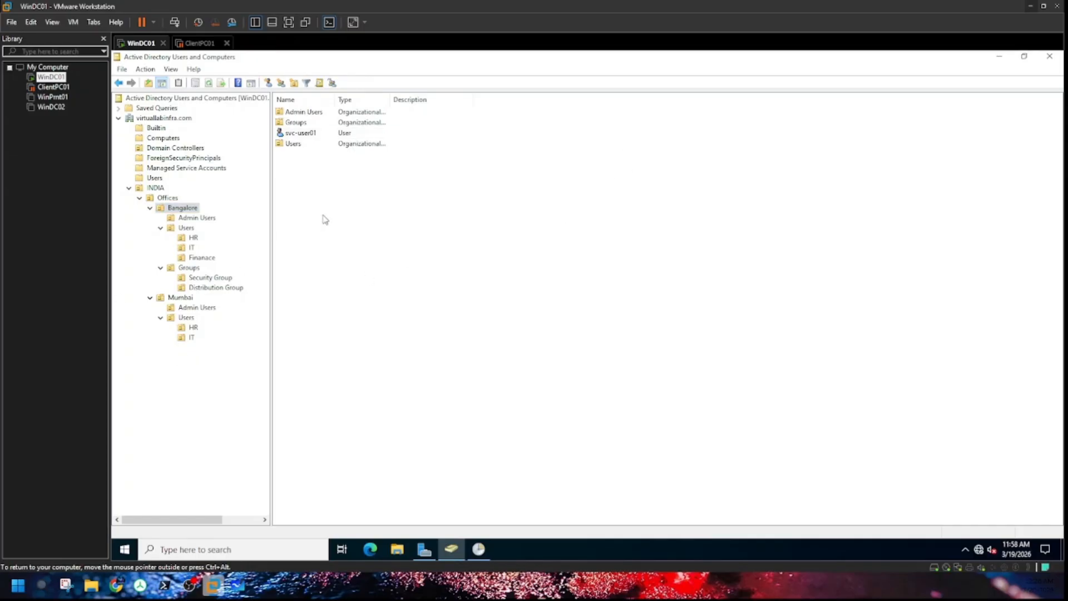
left_click(199, 43)
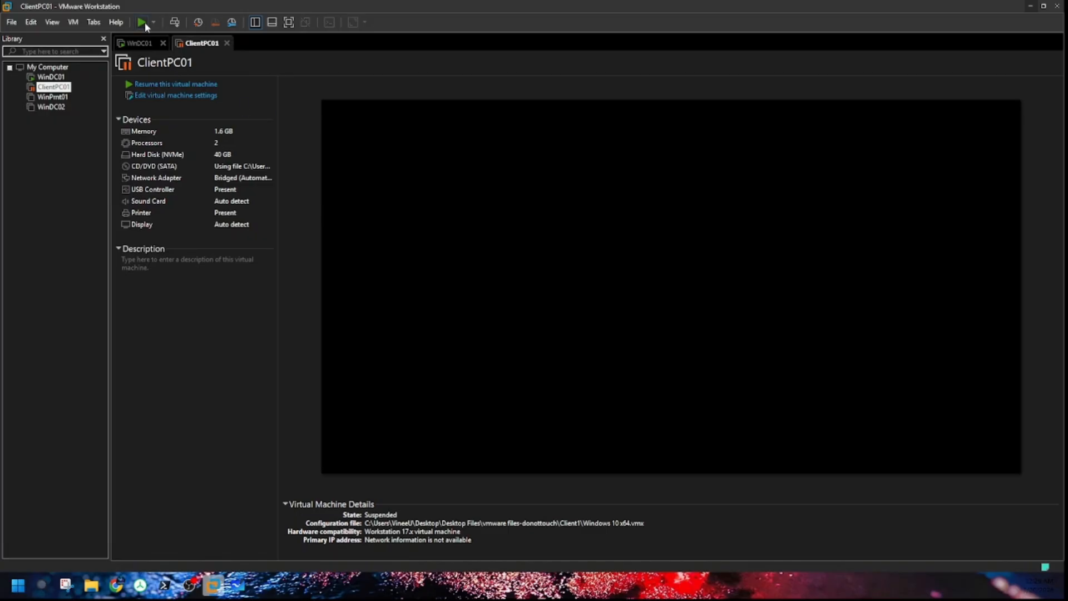
left_click(196, 85)
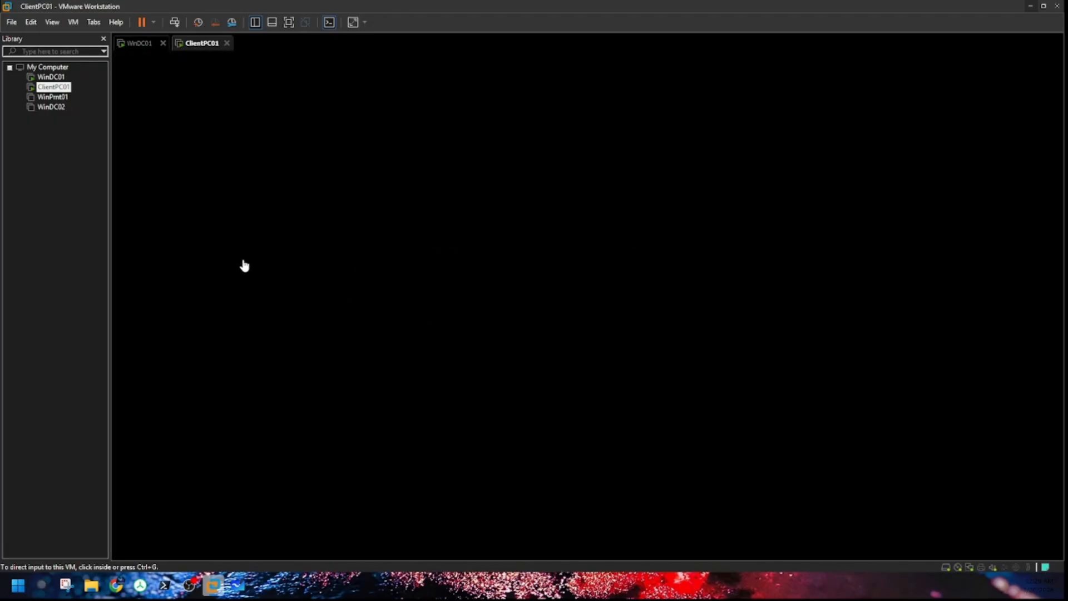
left_click(143, 44)
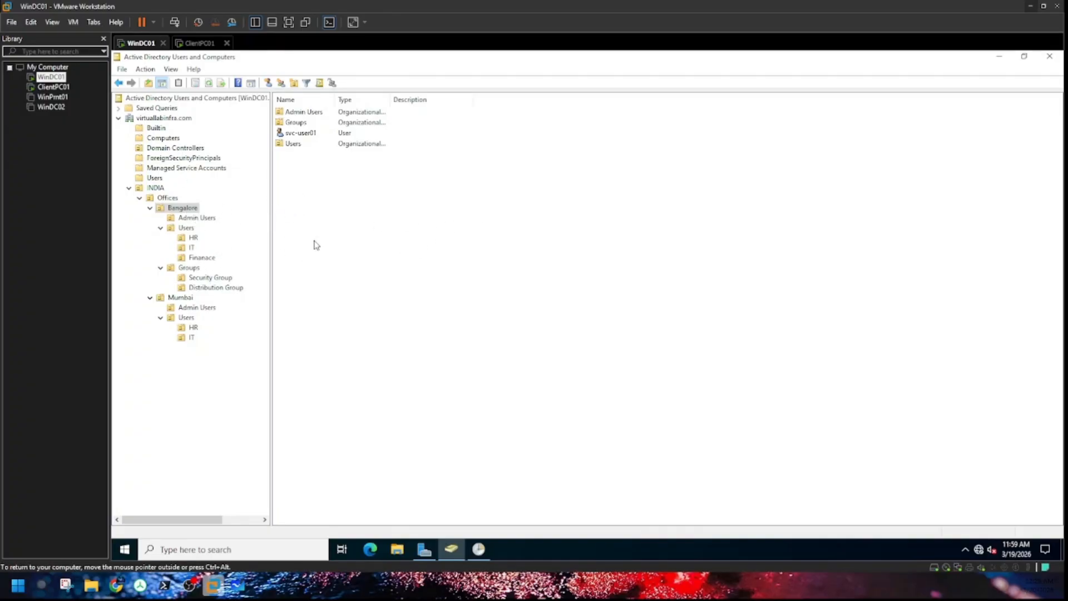
left_click(196, 218)
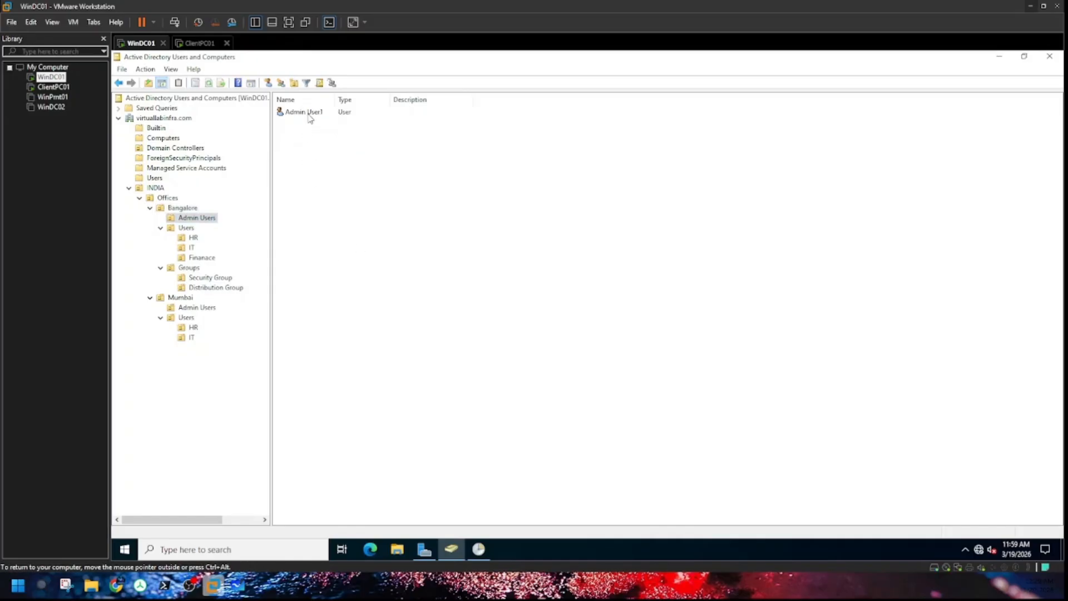
Step: Add Admin User1 to the Domain Admins group via Member Of, then apply and close
double_click(310, 114)
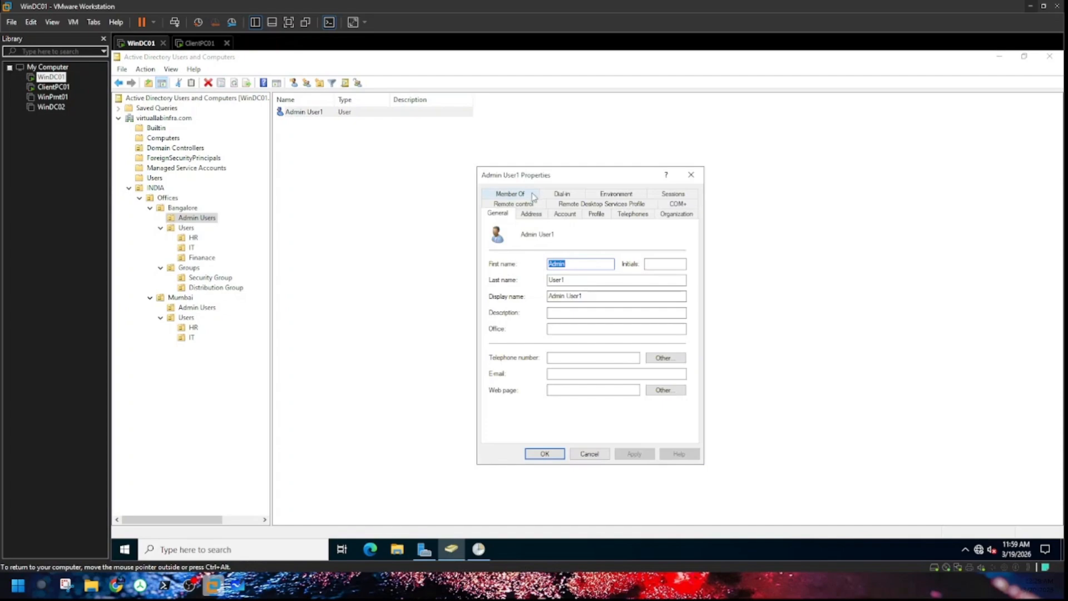
left_click(531, 196)
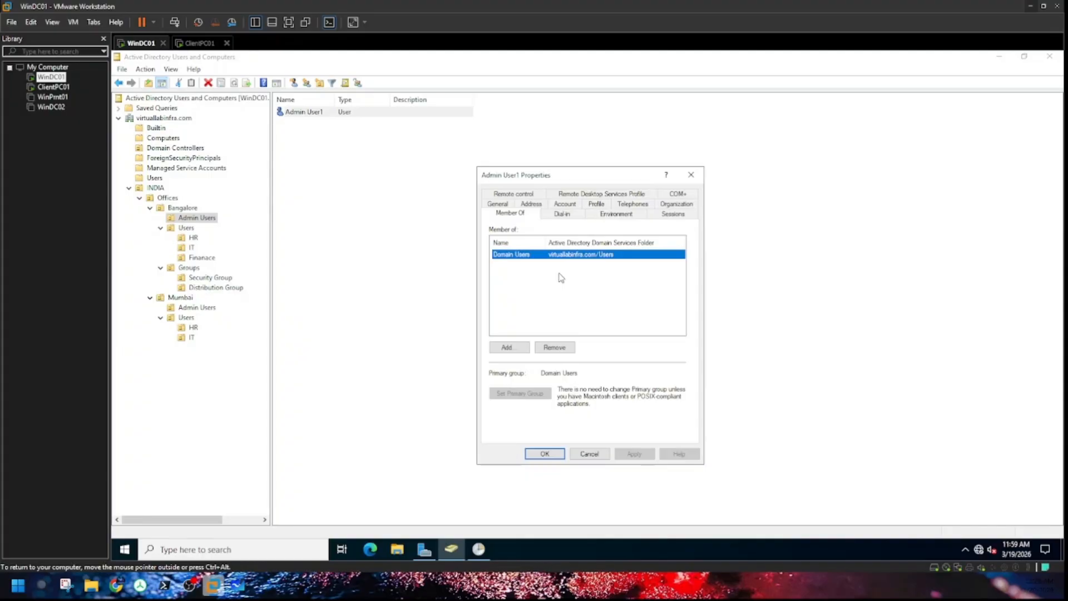
left_click(519, 350)
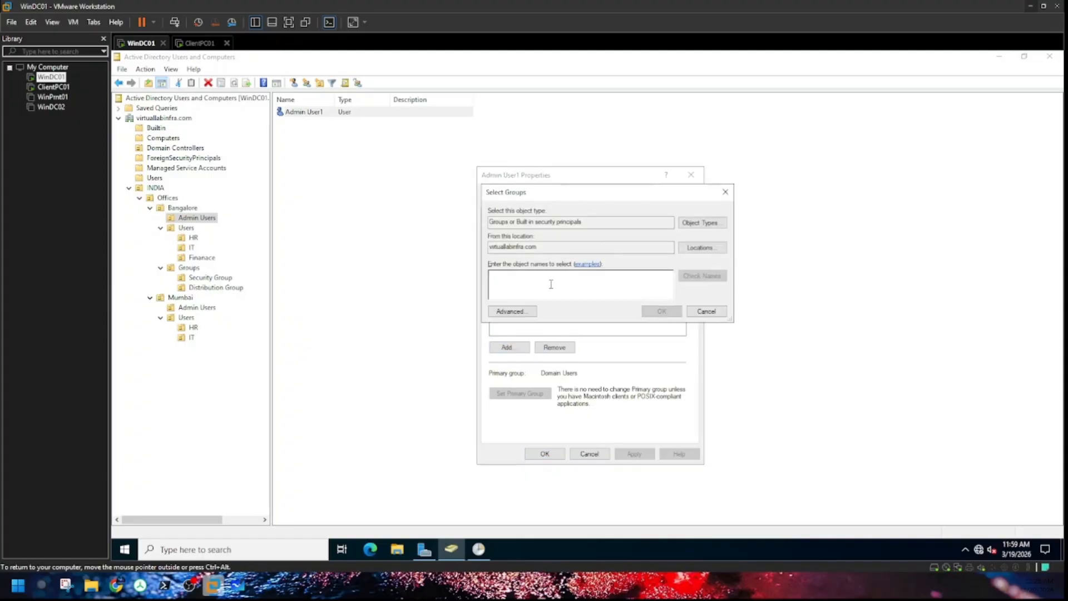
type("domain admins")
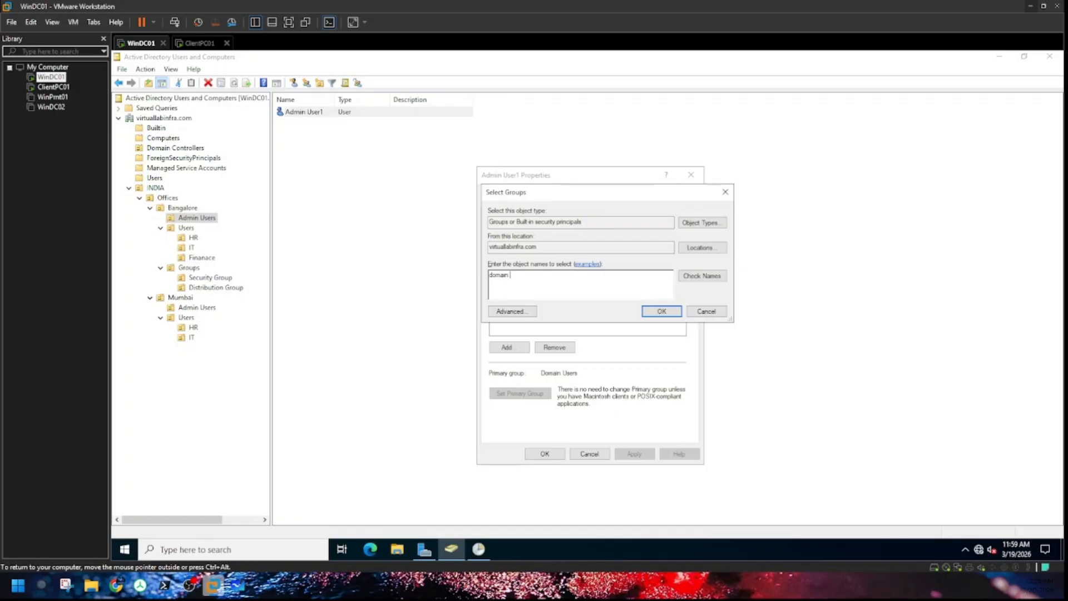
left_click(703, 275)
left_click(662, 311)
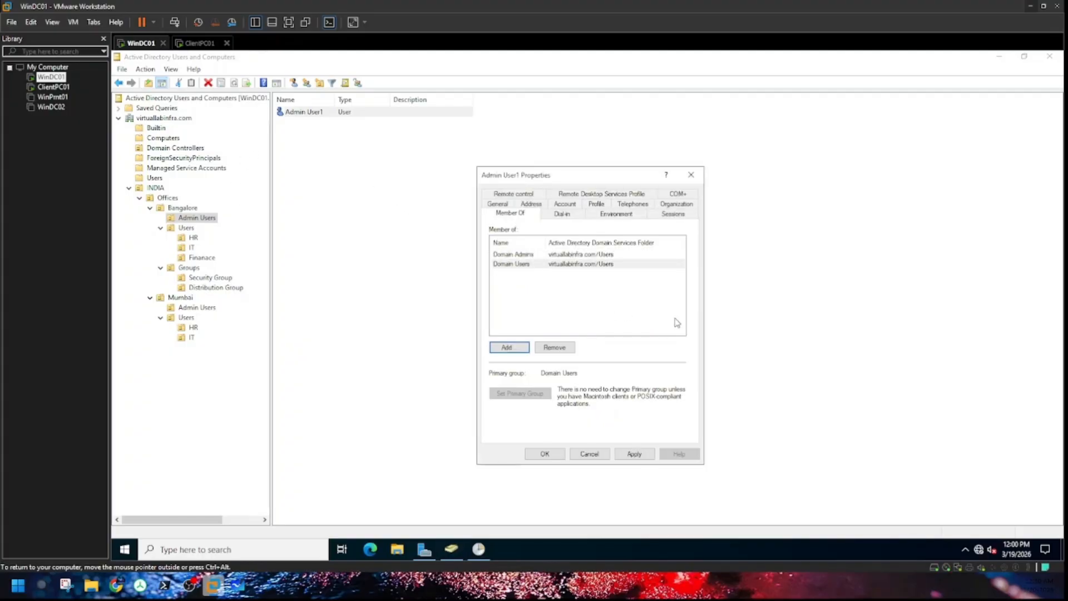
left_click(636, 458)
left_click(545, 454)
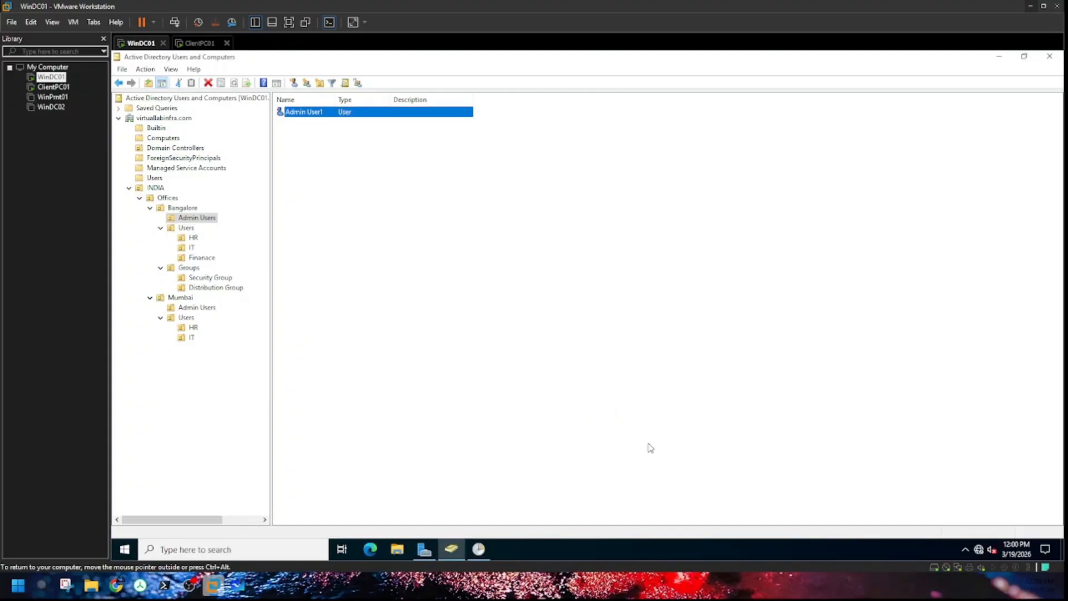
left_click(508, 252)
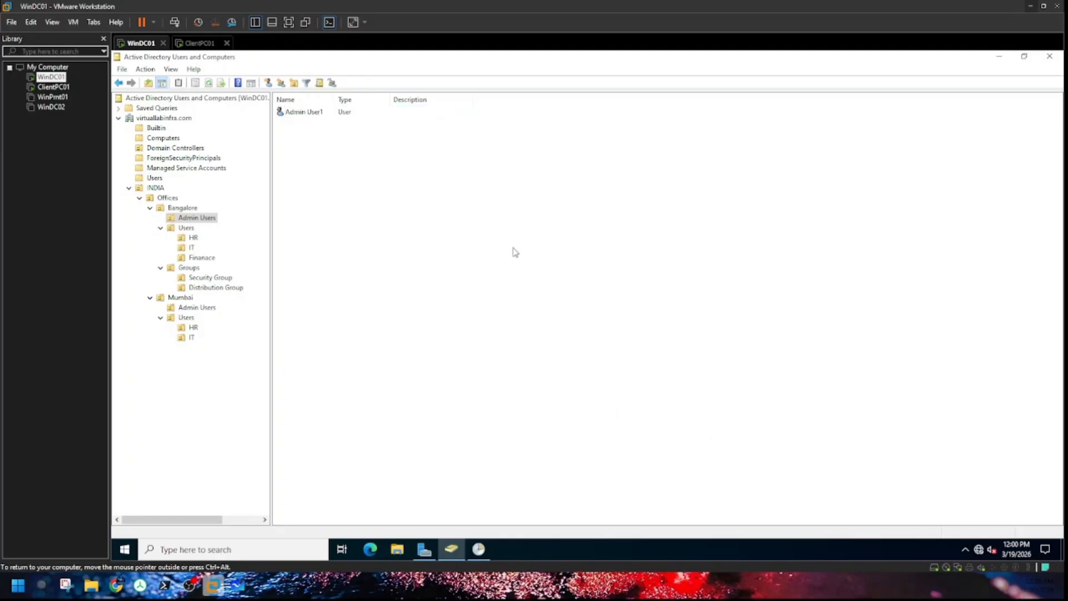
left_click(310, 114)
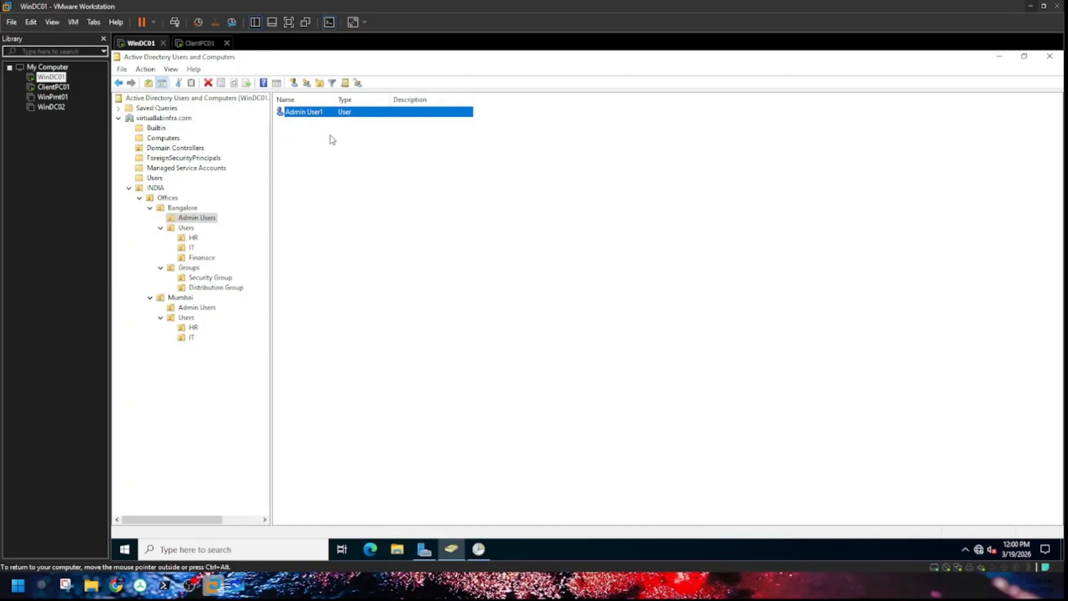
Step: On ClientPC01, sign in as Other user with virtuallabinfra\adminuser1 and its password
left_click(201, 43)
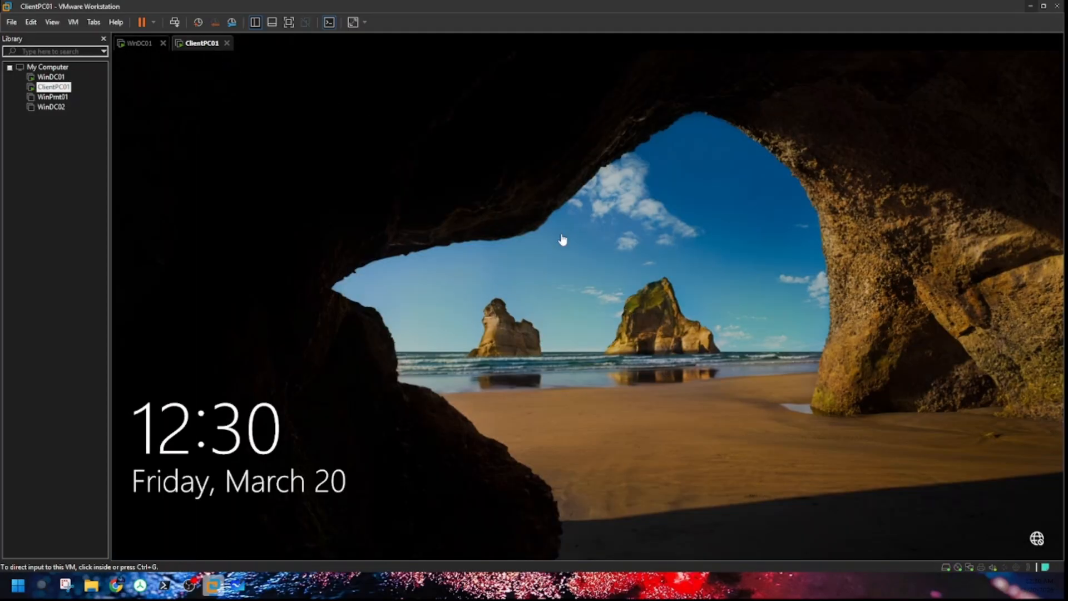
left_click(177, 26)
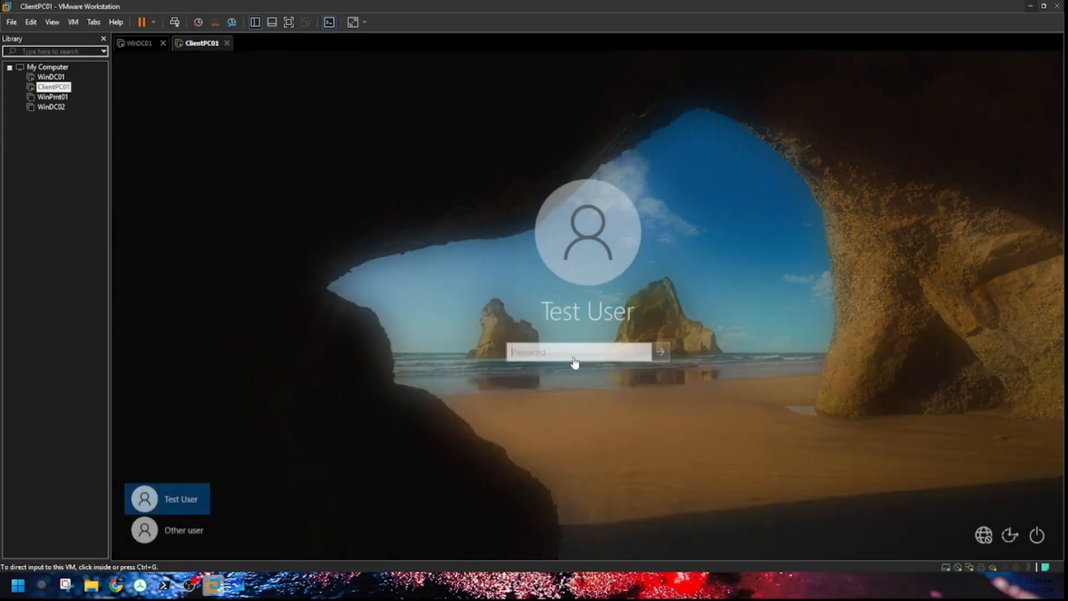
left_click(188, 538)
left_click(185, 530)
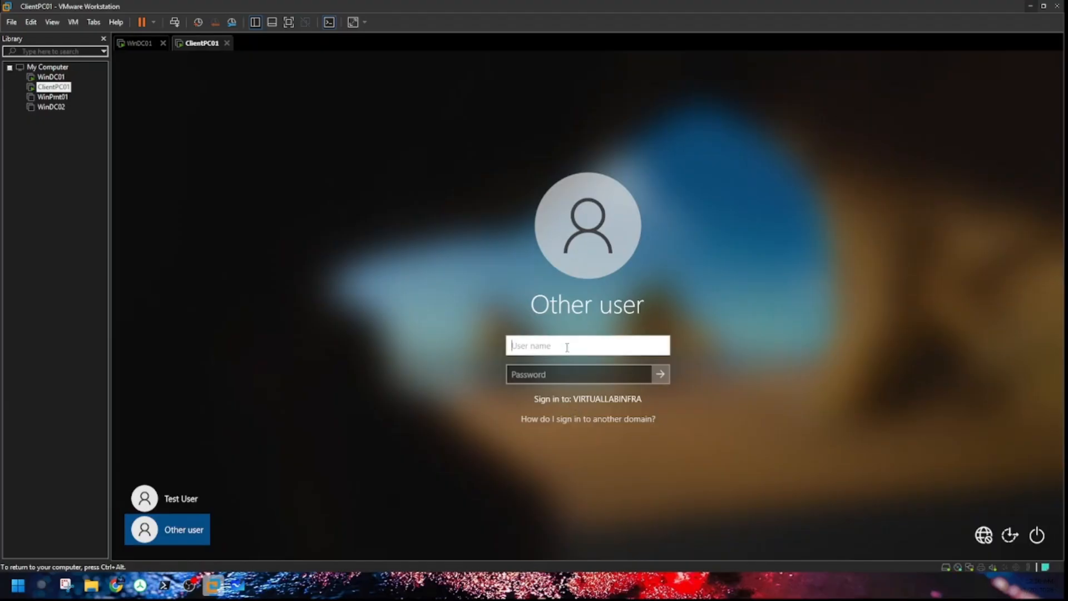
type("virtuallabinfra\\")
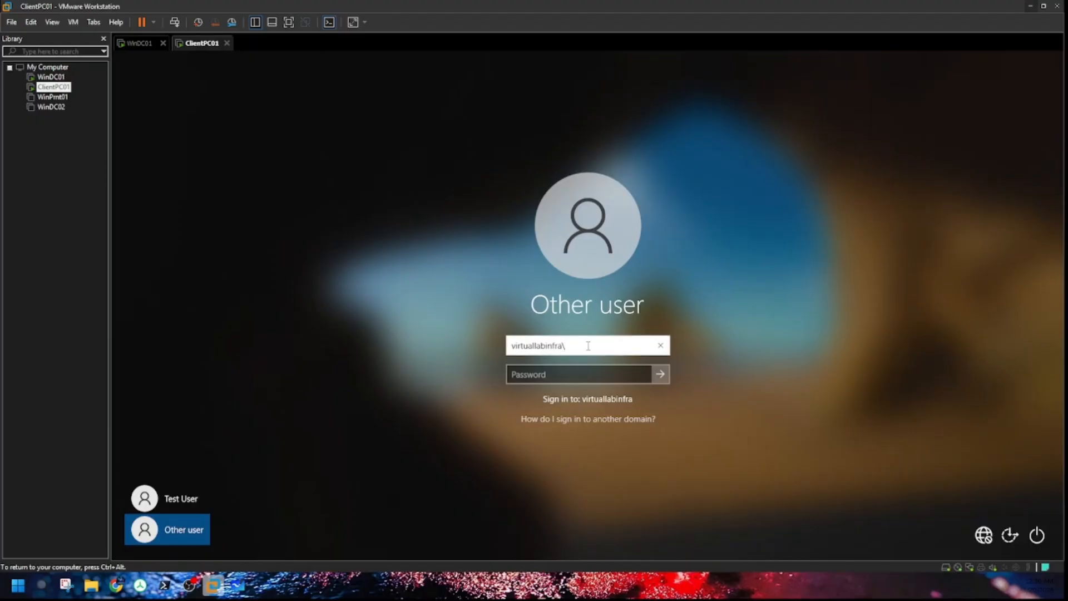
type("adminuser1")
key("Tab")
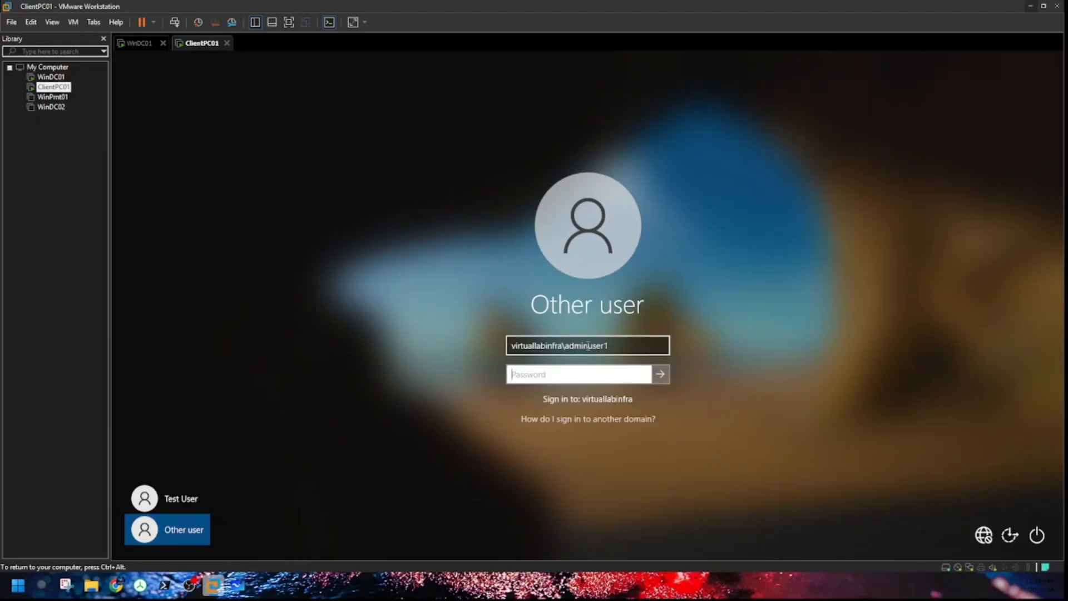
type("••••••••••")
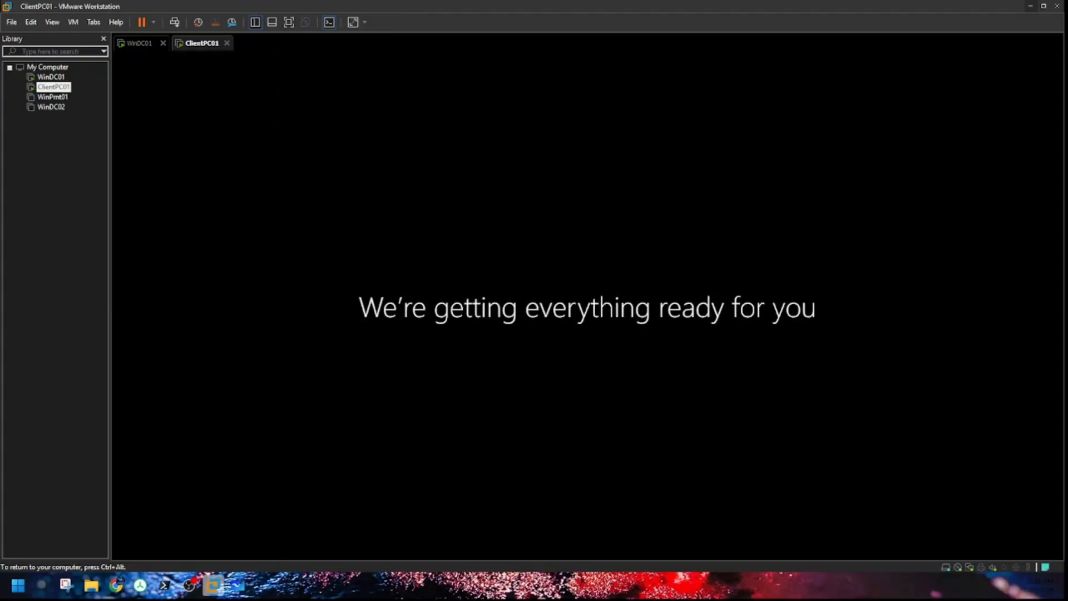
key("ctrl+alt")
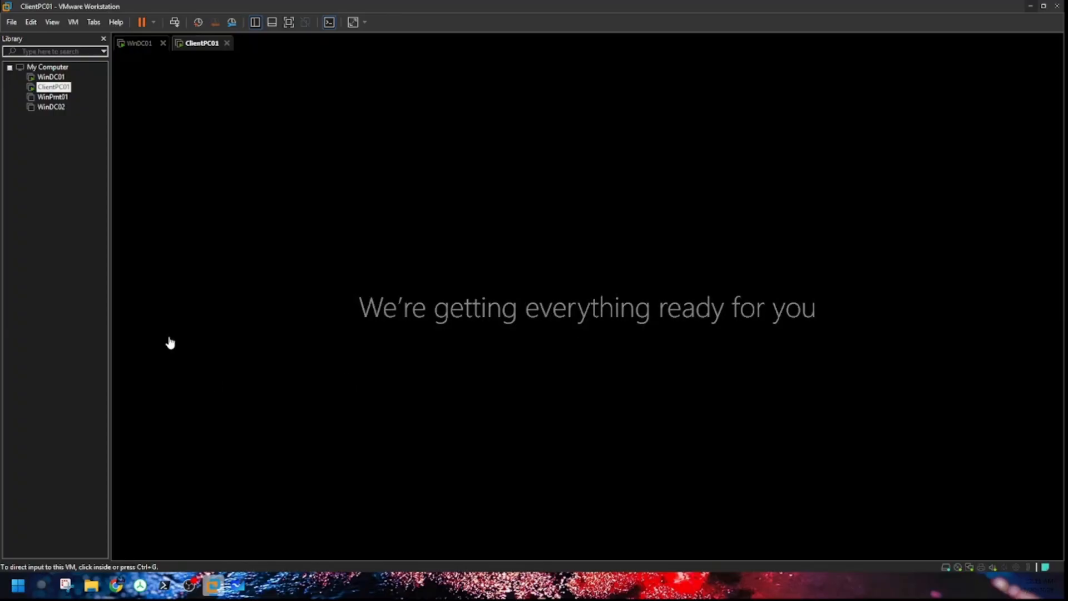
left_click(50, 77)
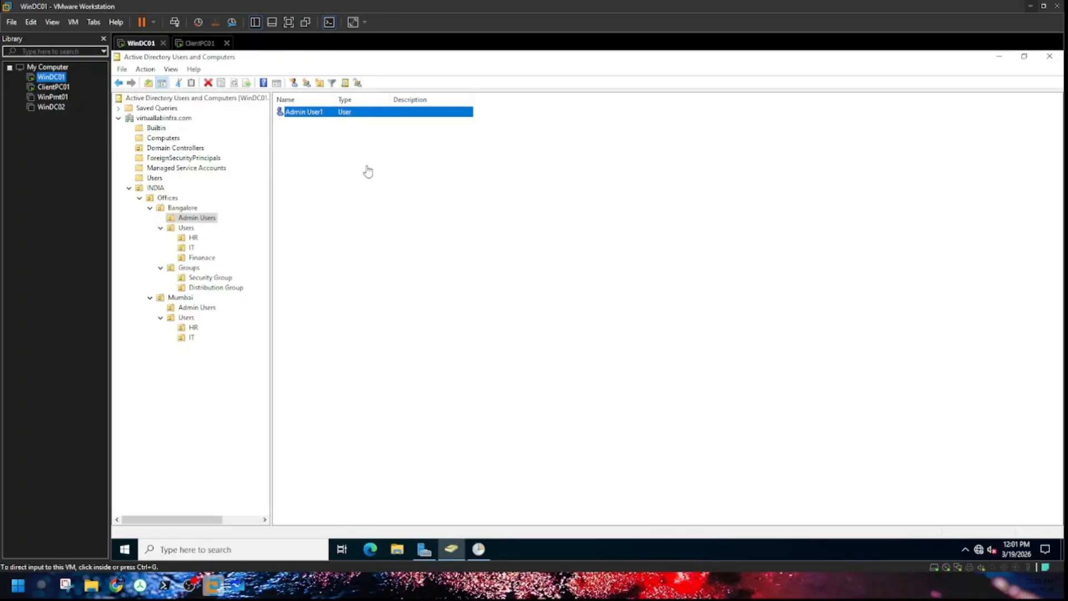
left_click(999, 57)
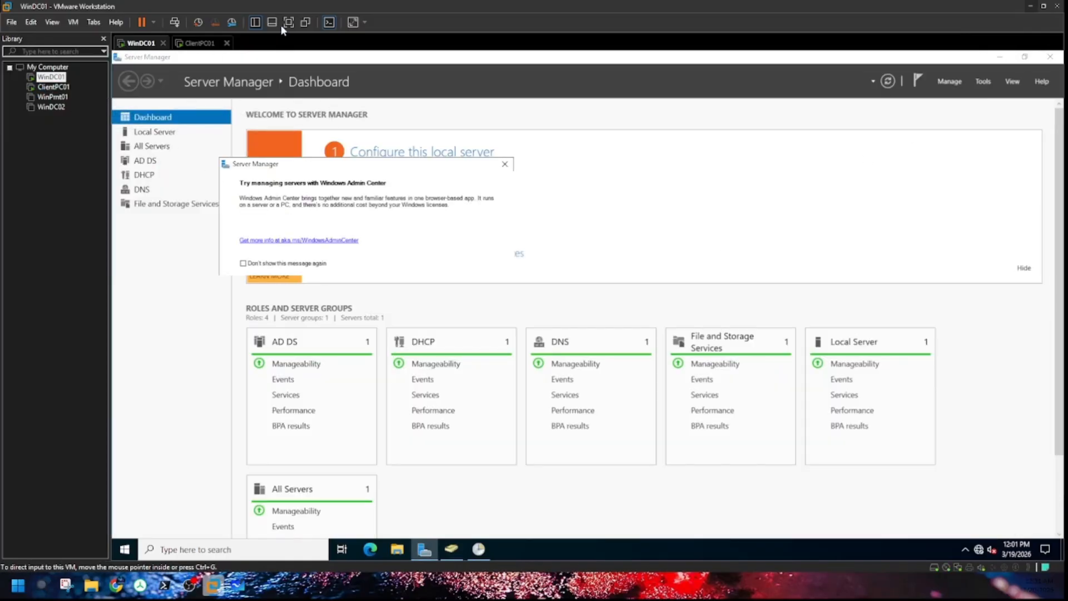
left_click(202, 44)
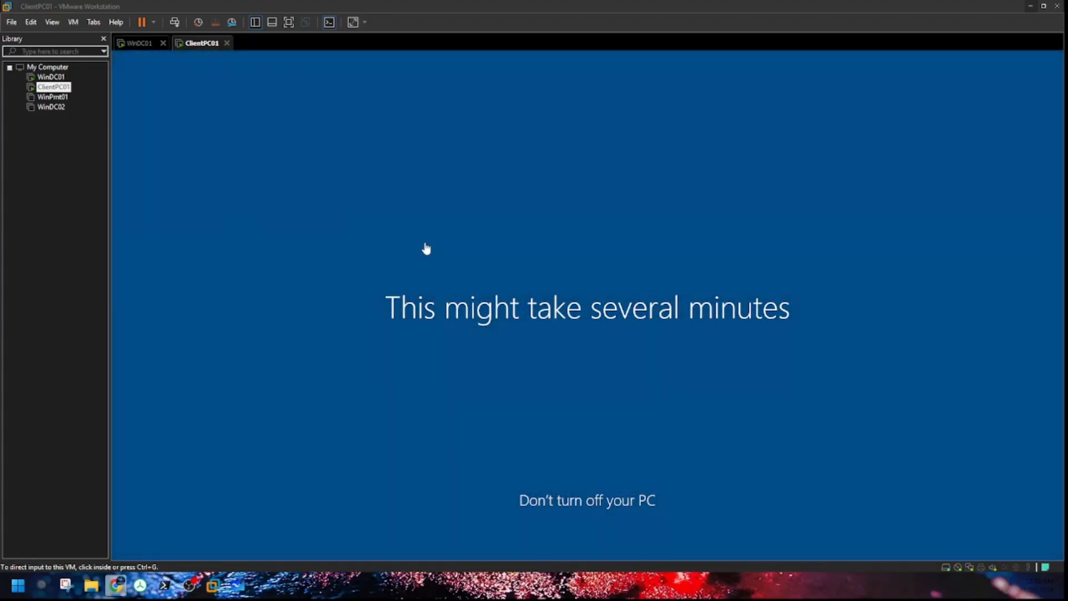
Step: Glance at the OU whiteboard, confirm the ClientPC01 desktop, then switch to WinDC01
left_click(237, 586)
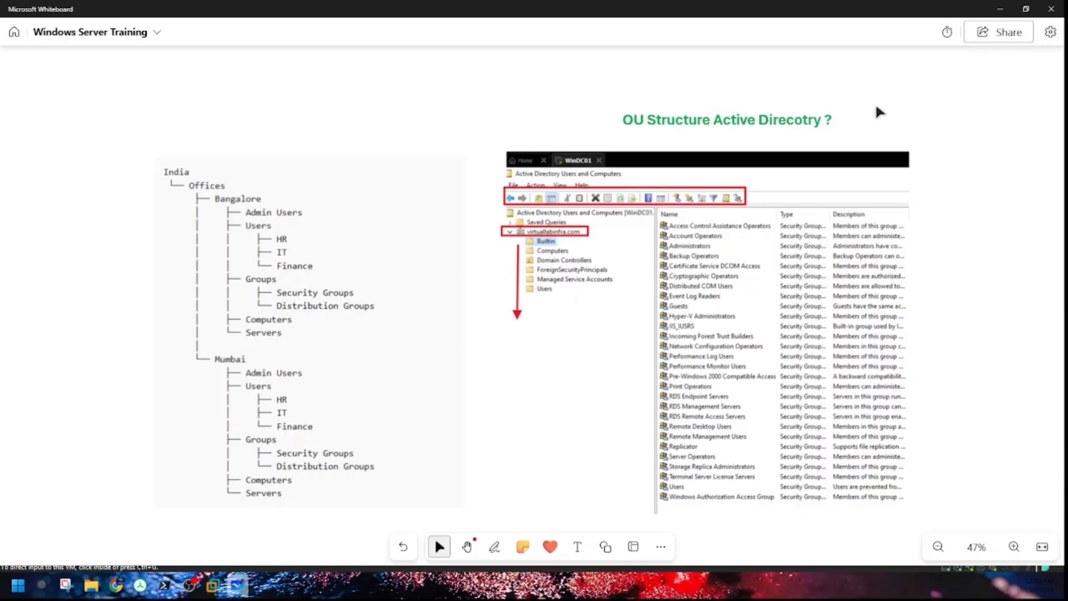
left_click(1000, 9)
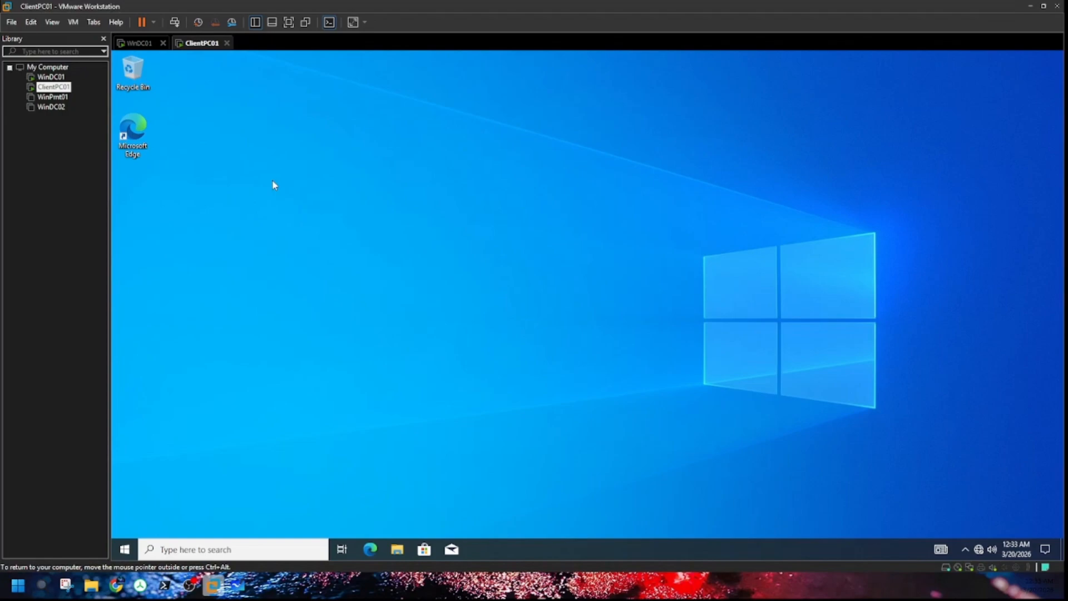
left_click(139, 43)
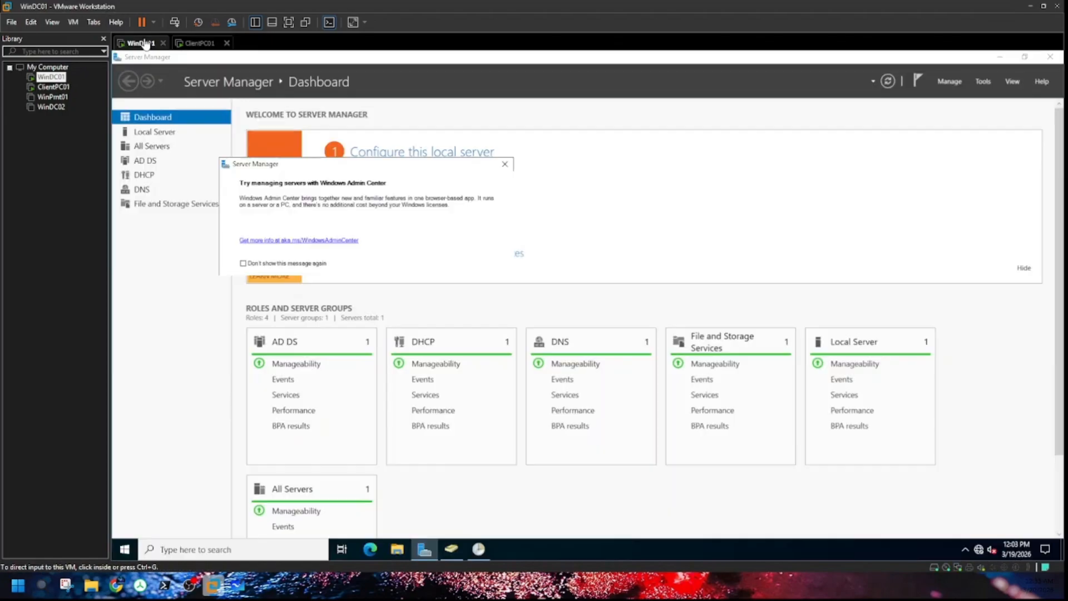
Step: Dismiss the Windows Admin Center pop-up and view Bangalore's Security Group in Active Directory
left_click(505, 164)
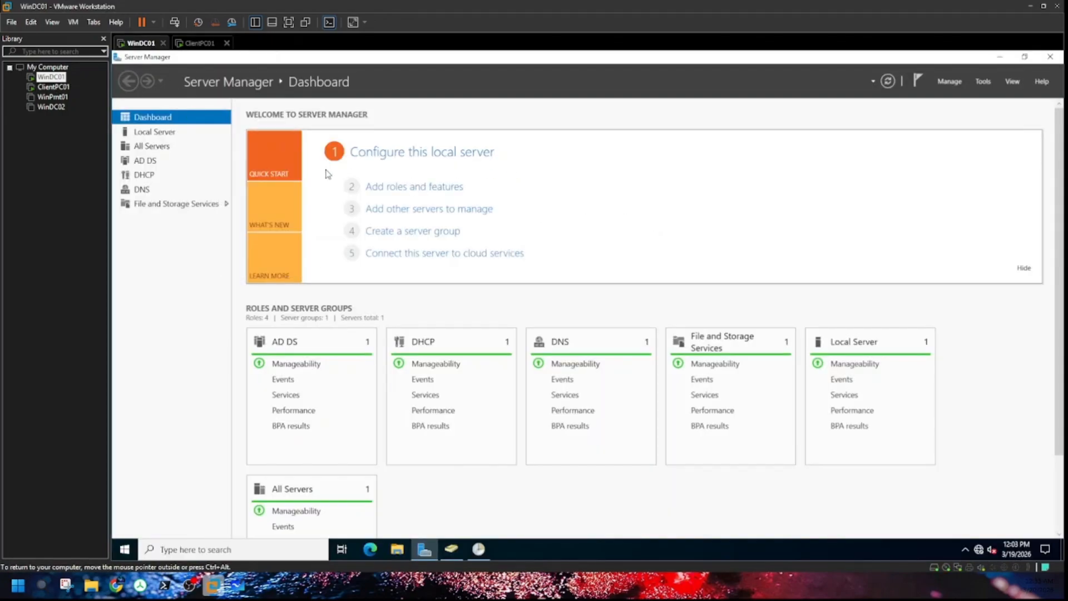
left_click(451, 549)
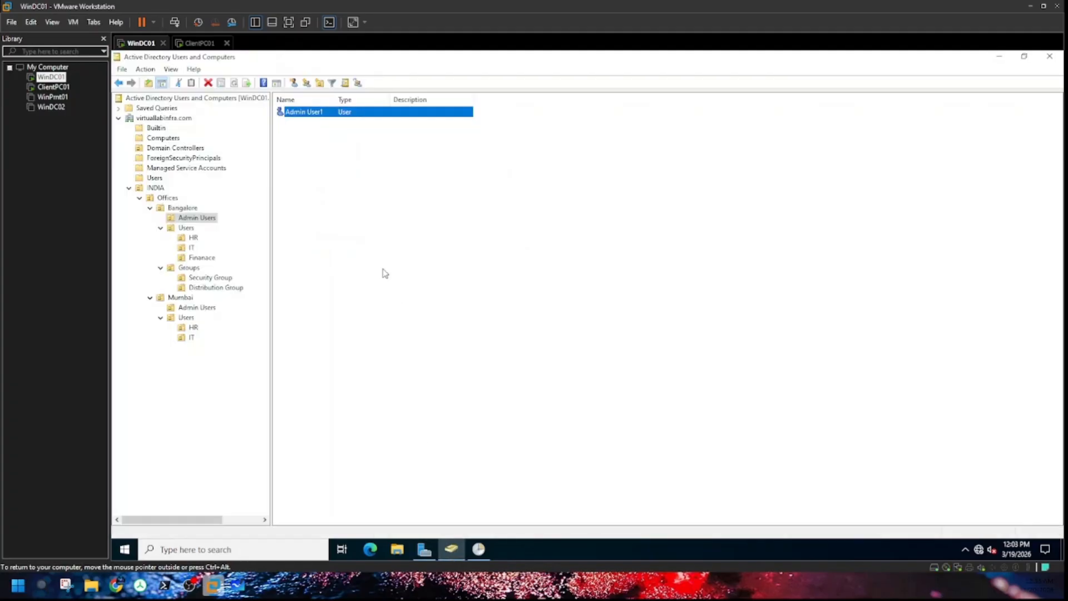
left_click(206, 279)
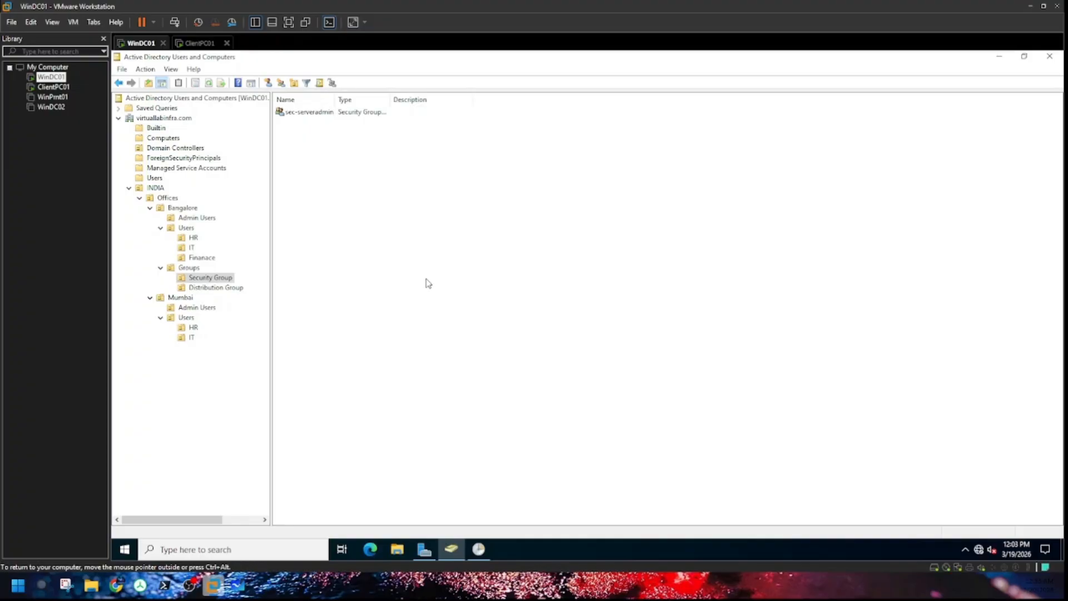
Step: Open the C:\Windows\AppReadiness folder in File Explorer
left_click(397, 550)
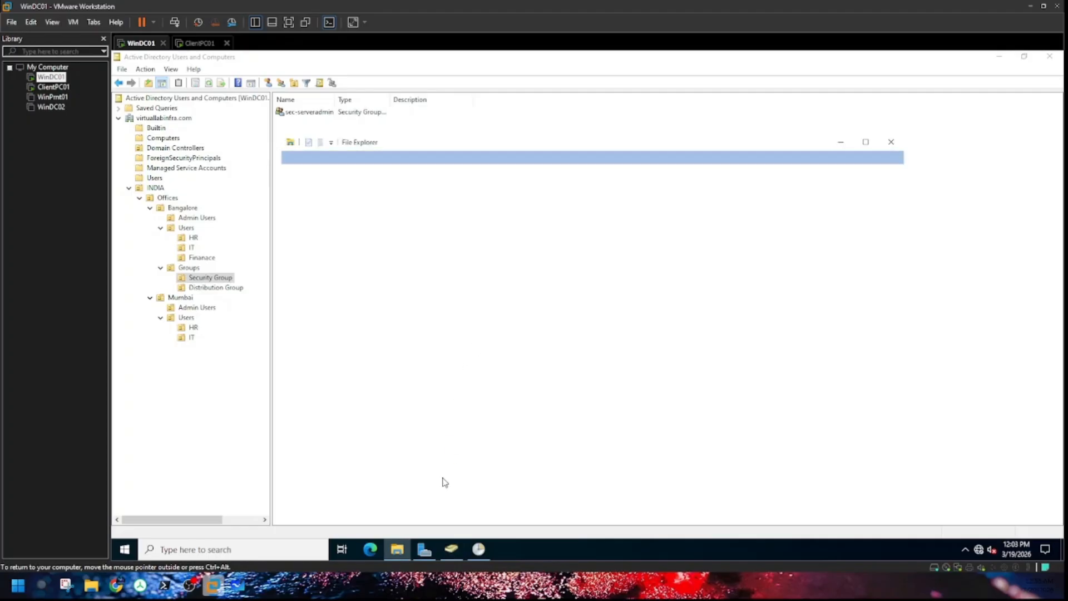
left_click(327, 275)
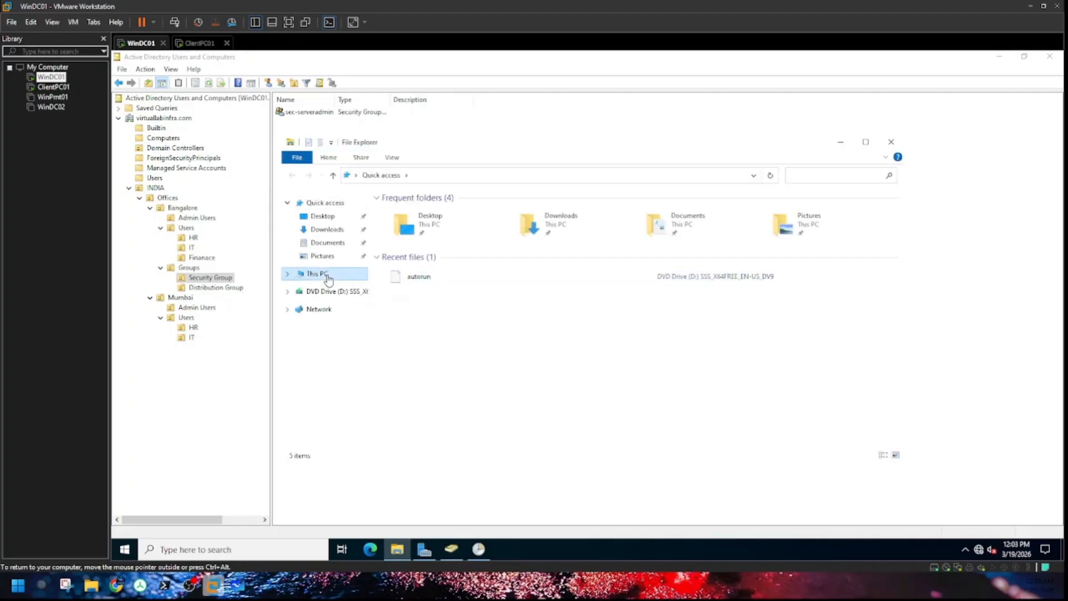
double_click(453, 333)
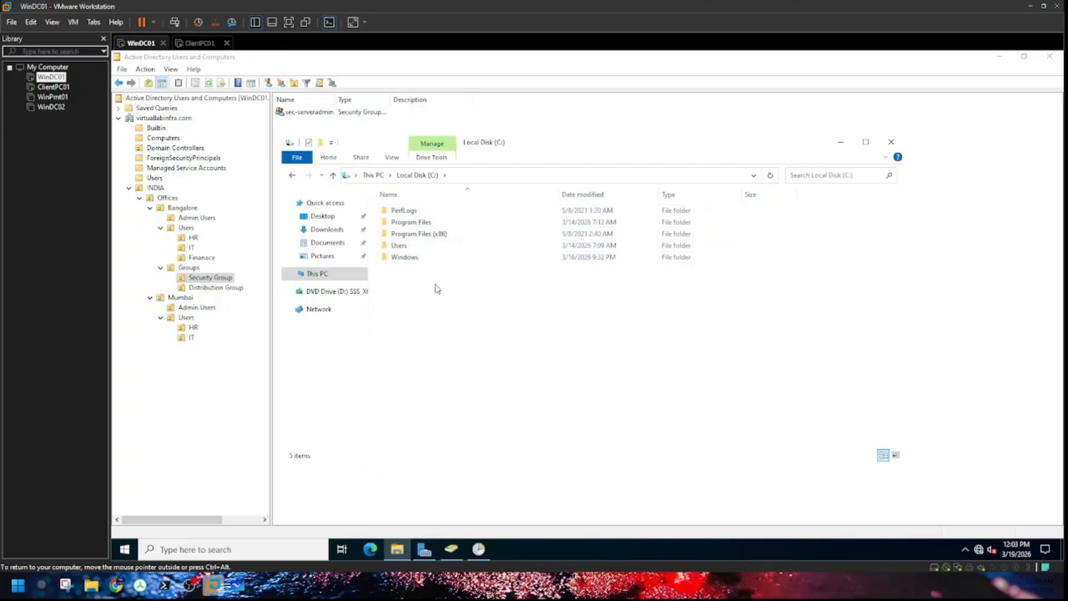
double_click(421, 258)
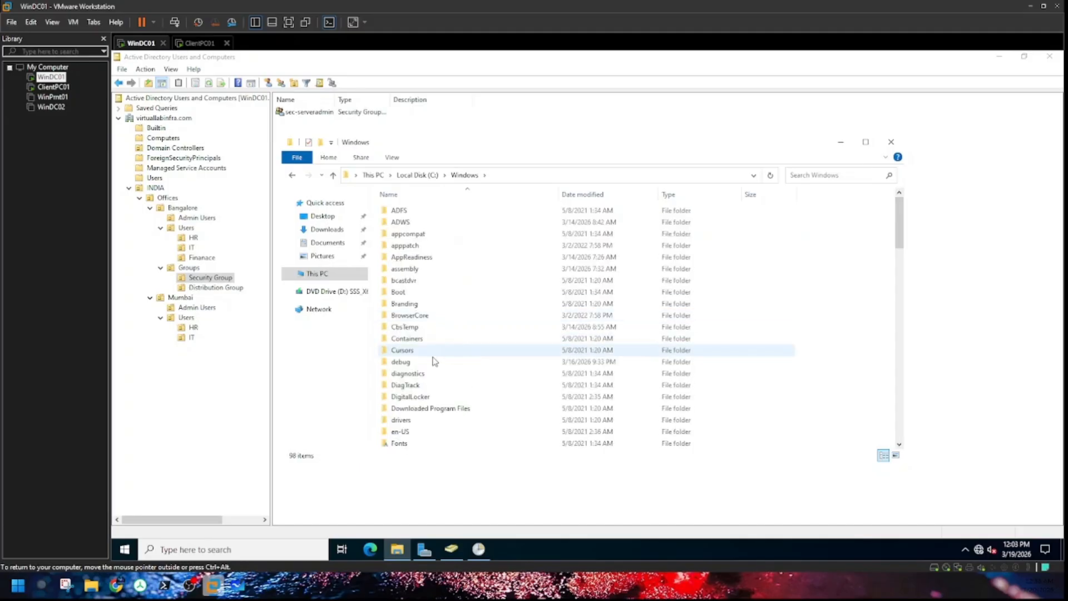
double_click(456, 262)
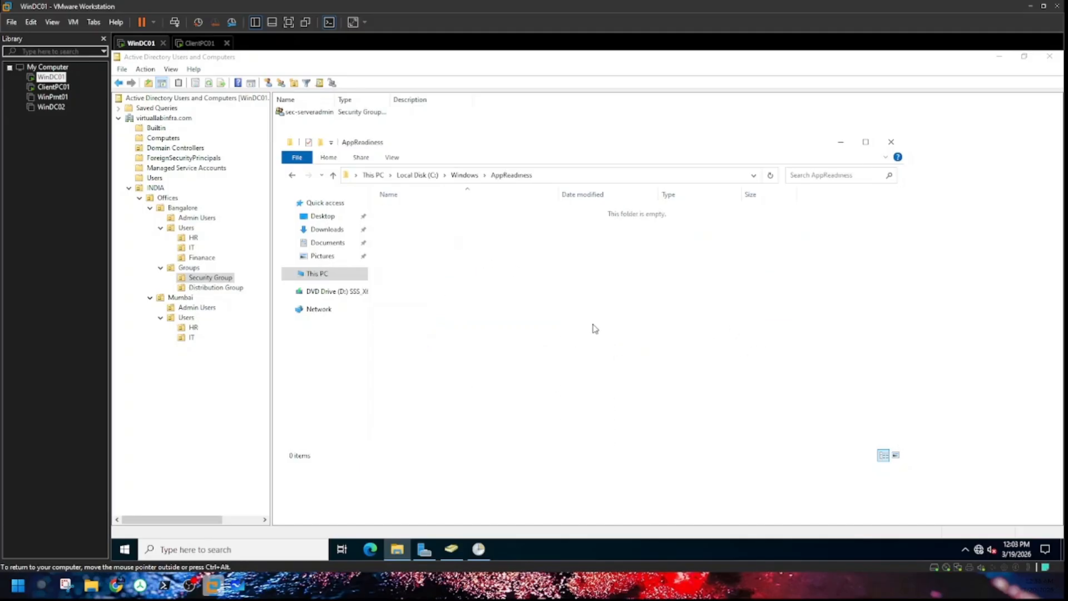
Step: Open AppReadiness properties and bring up the editable Security permissions
right_click(538, 343)
left_click(555, 482)
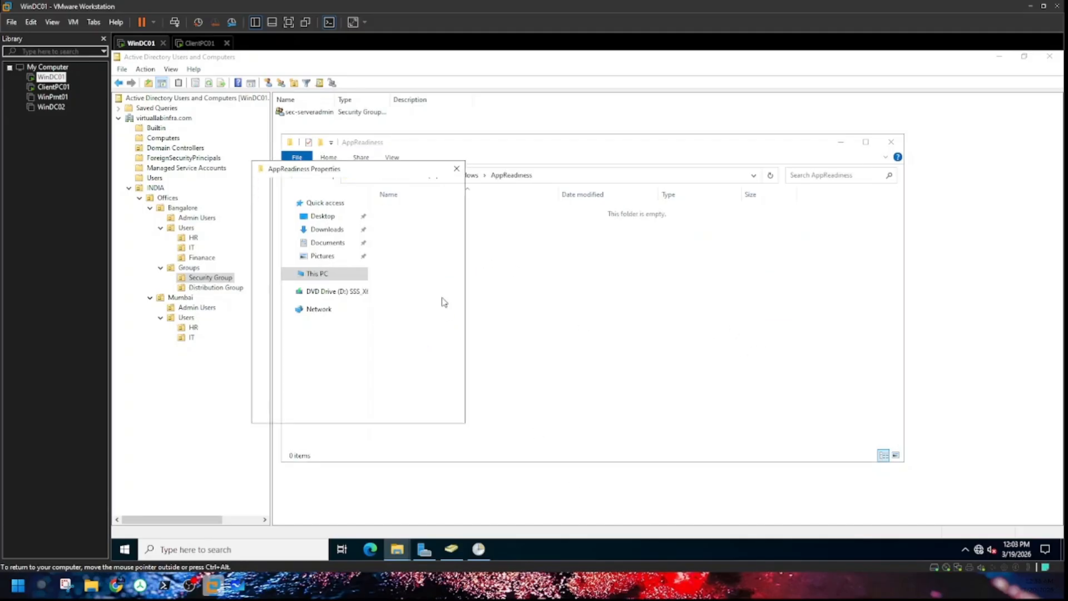
left_click(300, 189)
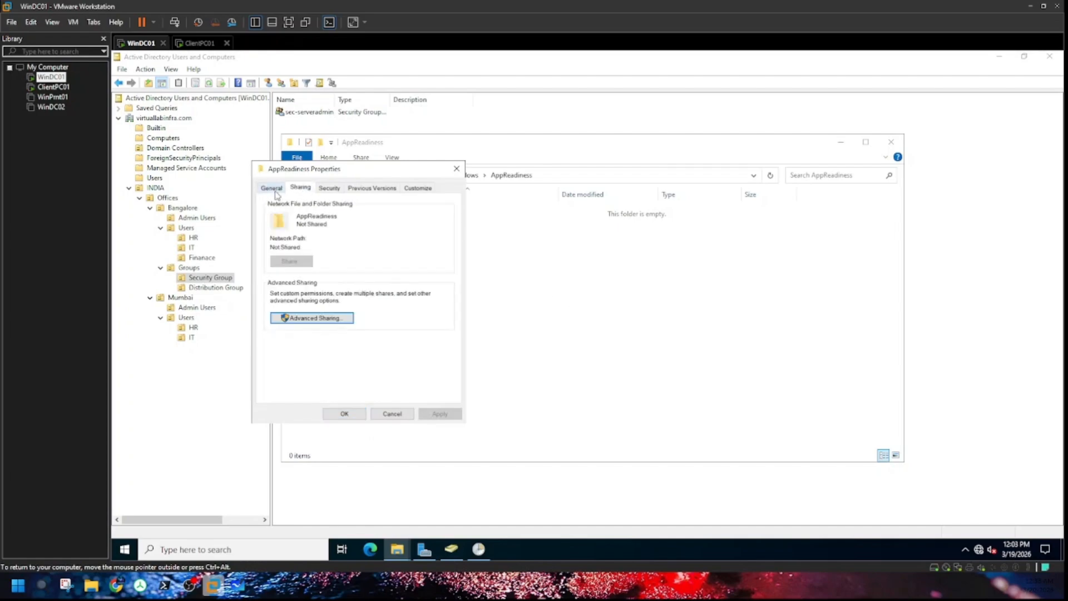
left_click(272, 188)
left_click(329, 188)
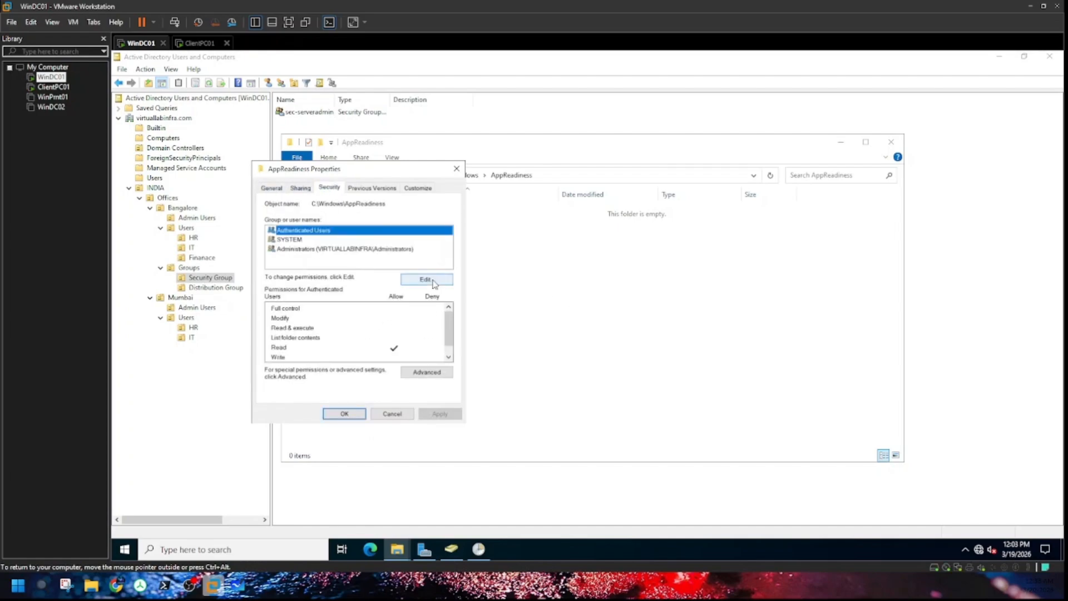
left_click(435, 284)
Step: Try adding a user or group twice without picking one, close all dialogs, and minimize Explorer
left_click(401, 336)
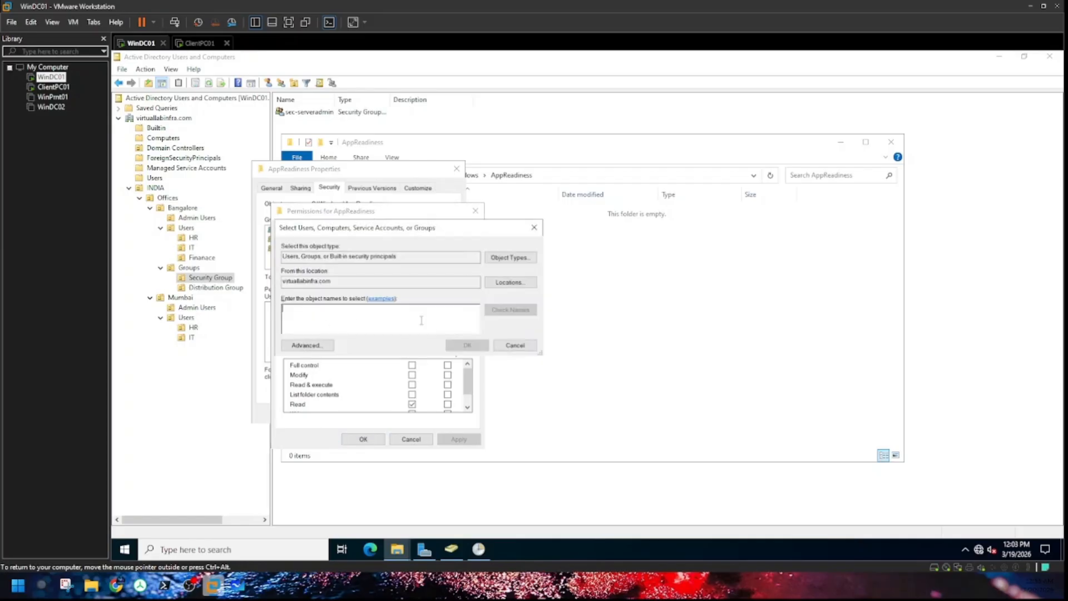
left_click(533, 230)
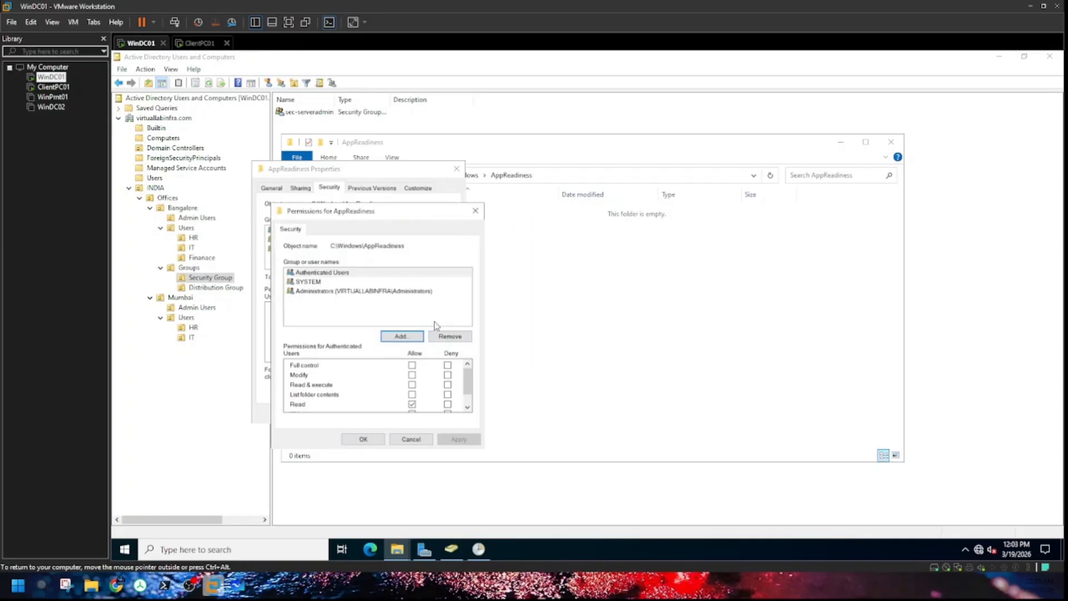
left_click(417, 335)
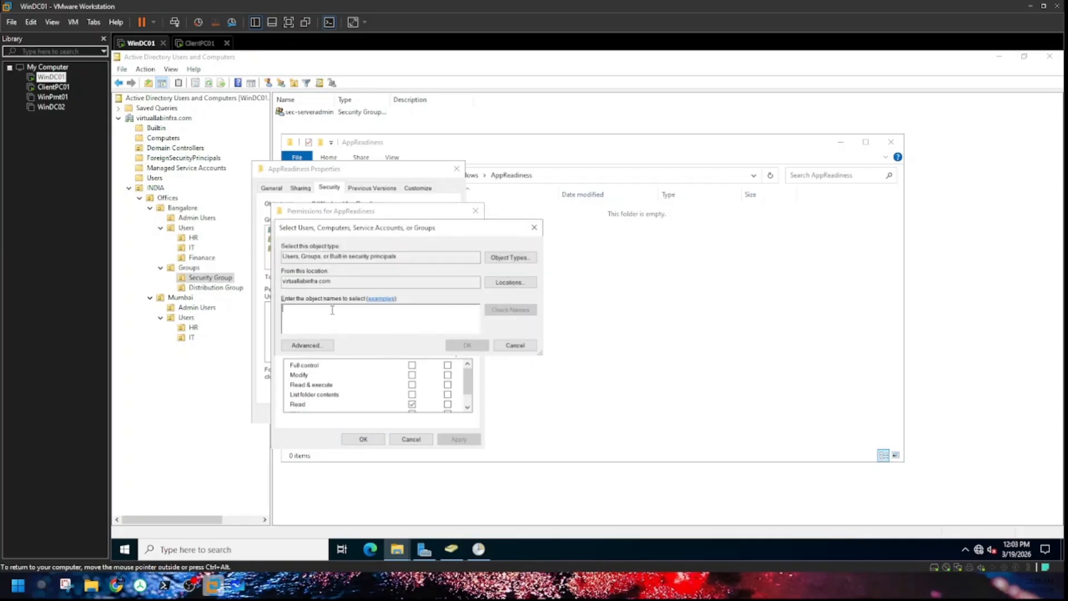
left_click(534, 228)
left_click(475, 217)
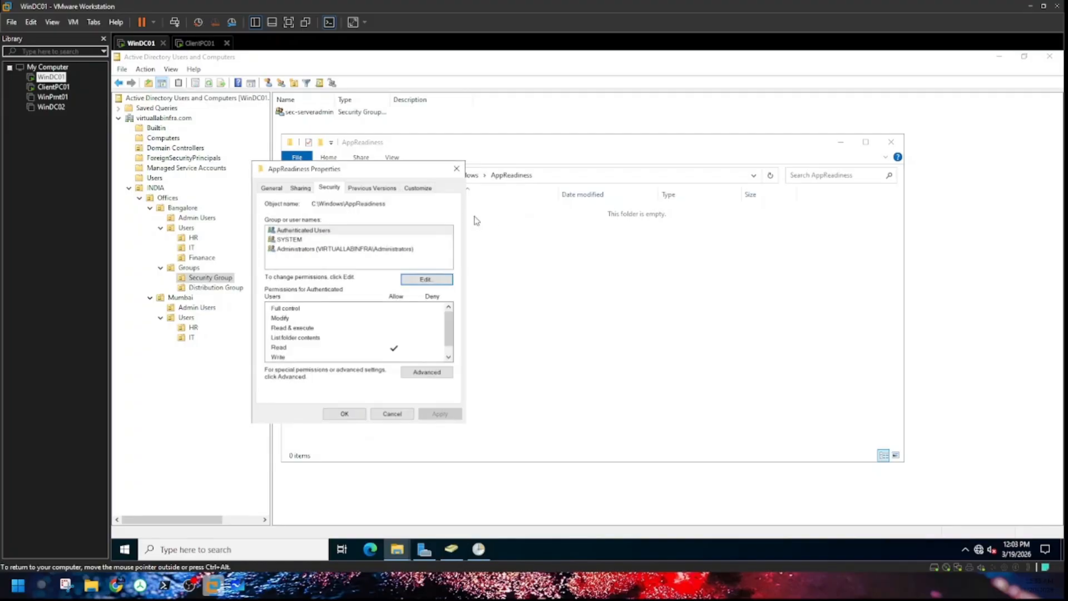
left_click(456, 169)
left_click(840, 146)
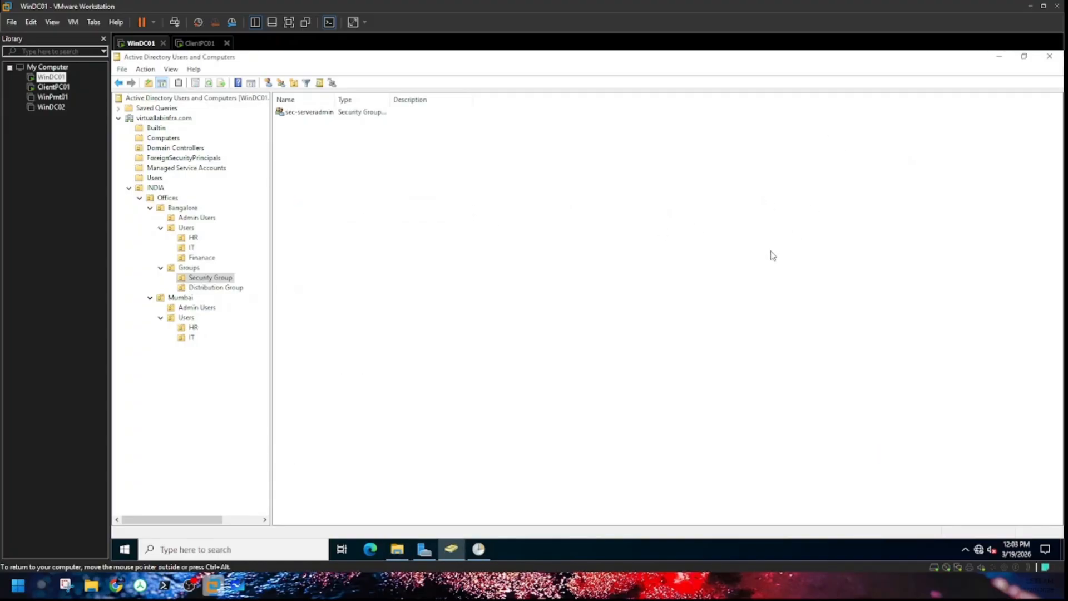